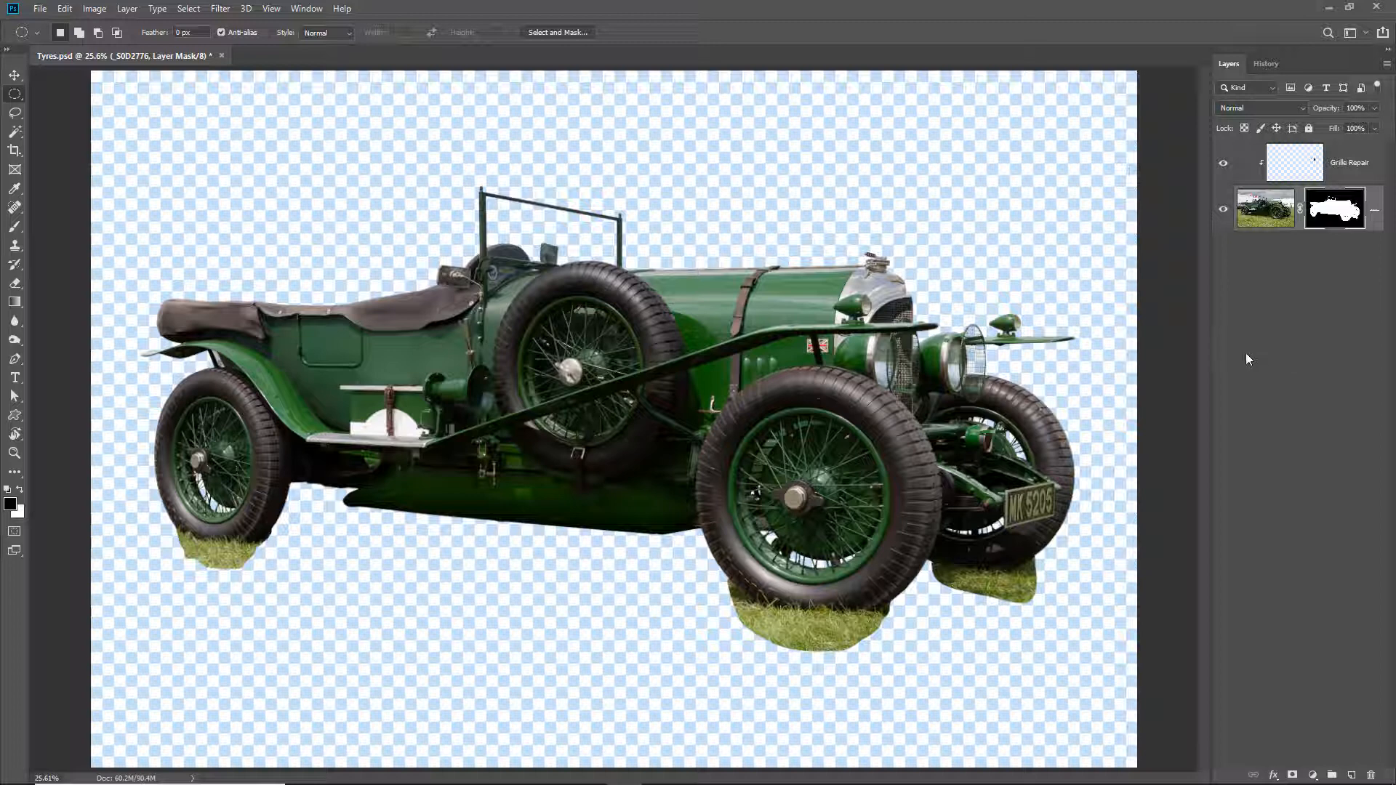
- Examine the near front wheel and its hub at several magnifications, ending with the whole wheel in view
drag(683, 358, 954, 664)
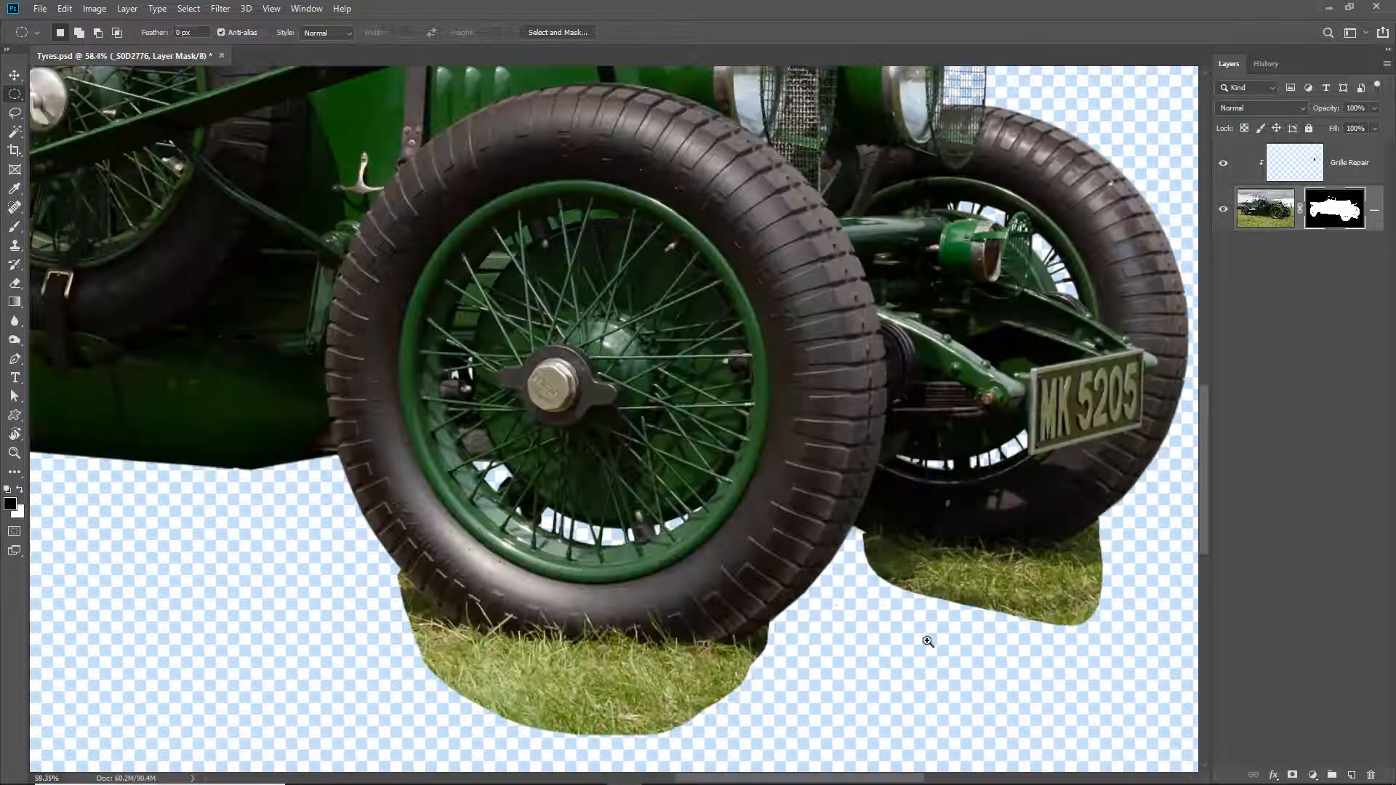
ctrl+click(643, 404)
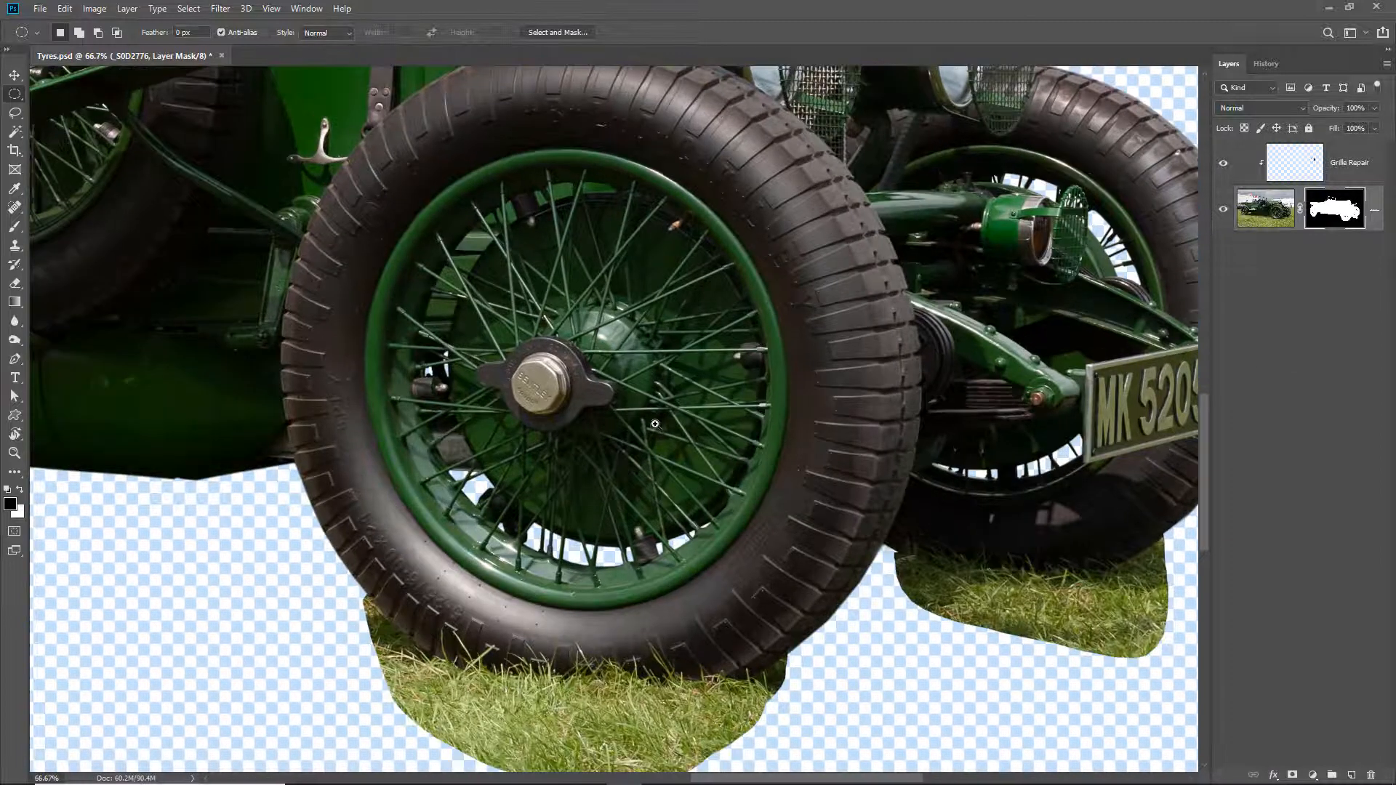
ctrl+click(580, 392)
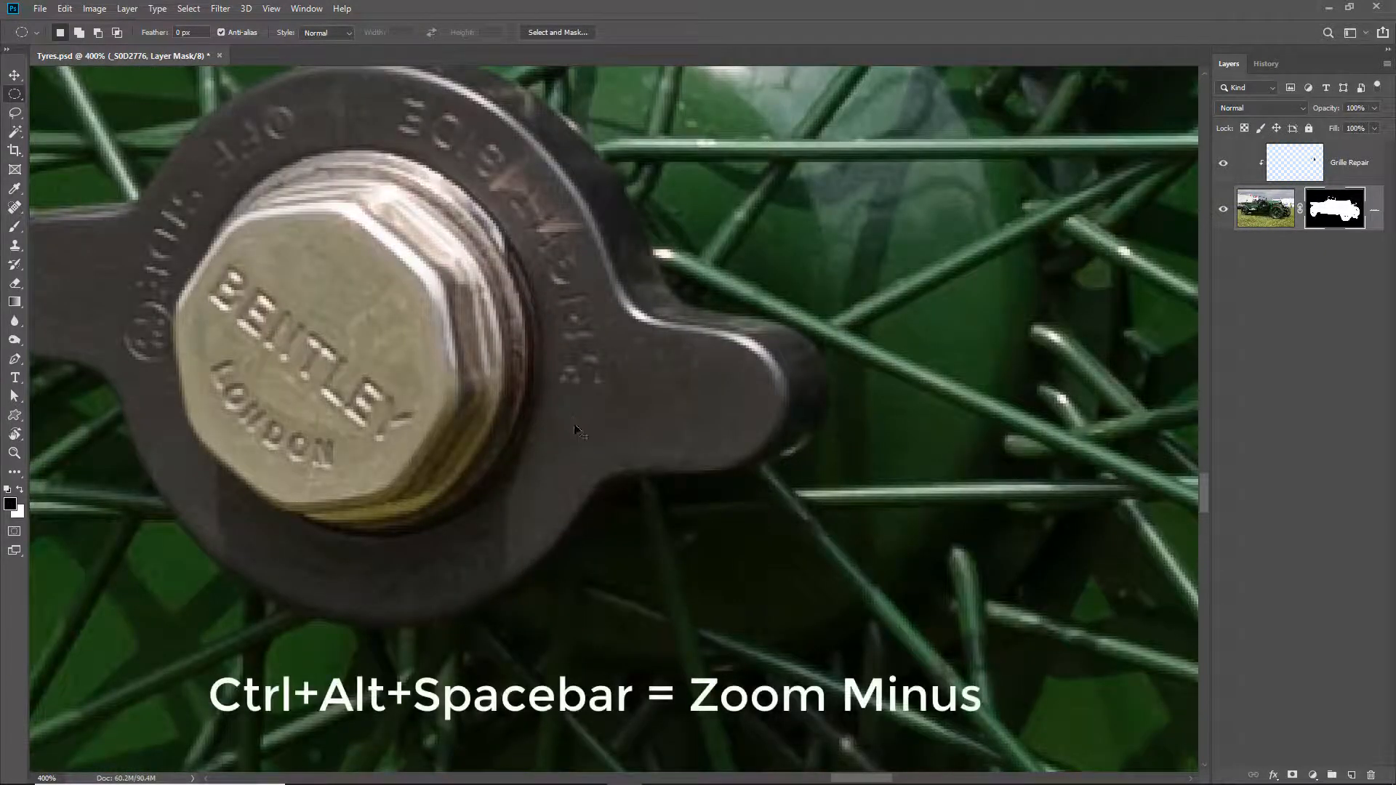
ctrl+alt+click(613, 391)
ctrl+alt+click(593, 398)
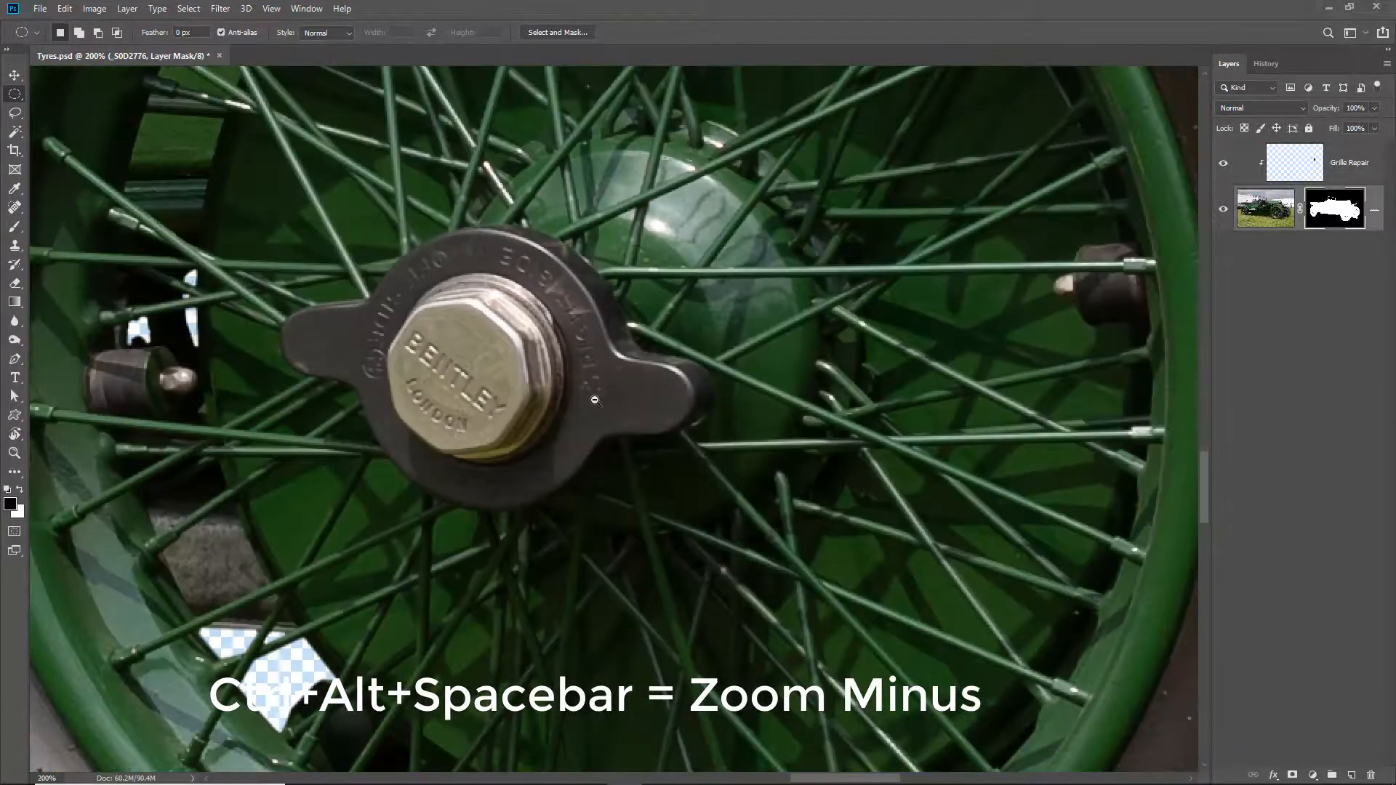
ctrl+alt+click(592, 404)
ctrl+alt+click(594, 405)
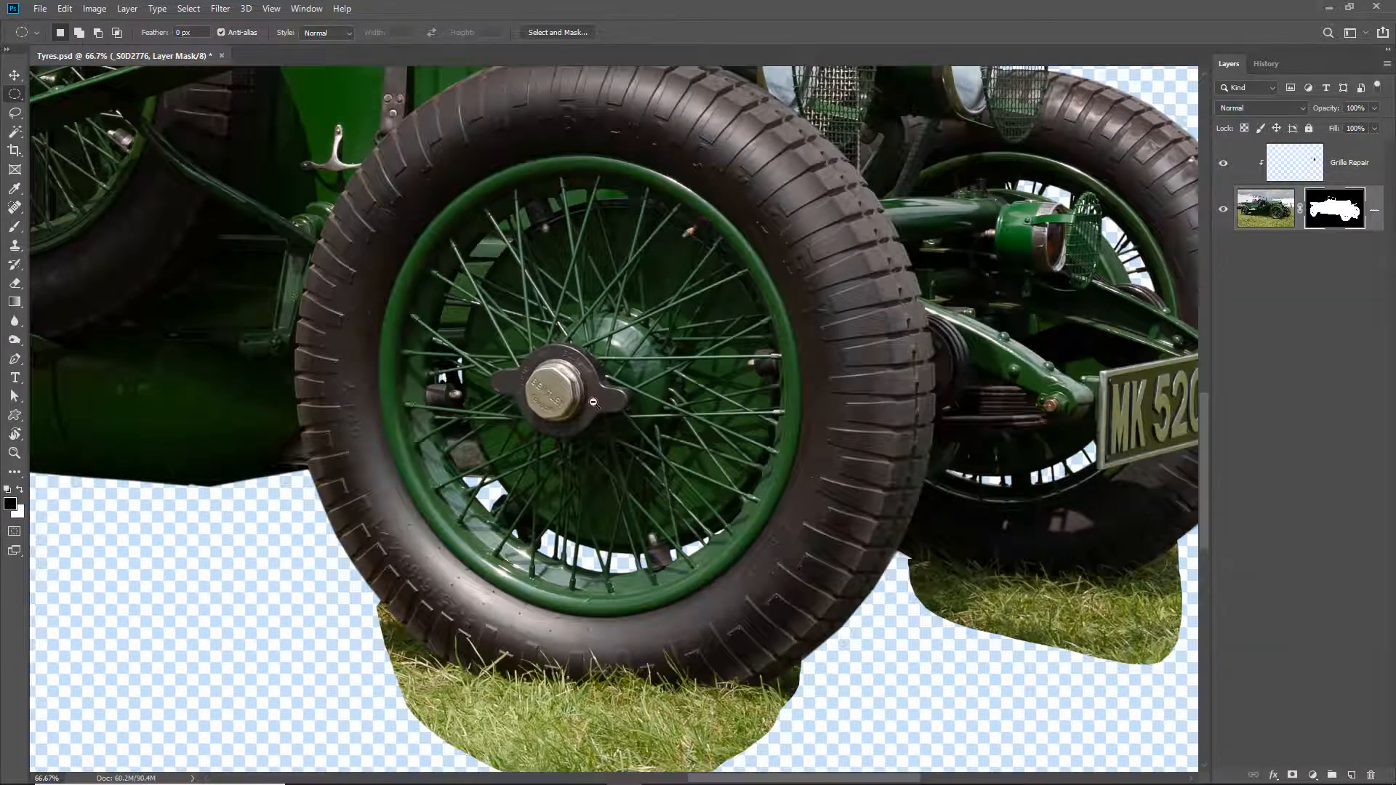
ctrl+alt+click(594, 404)
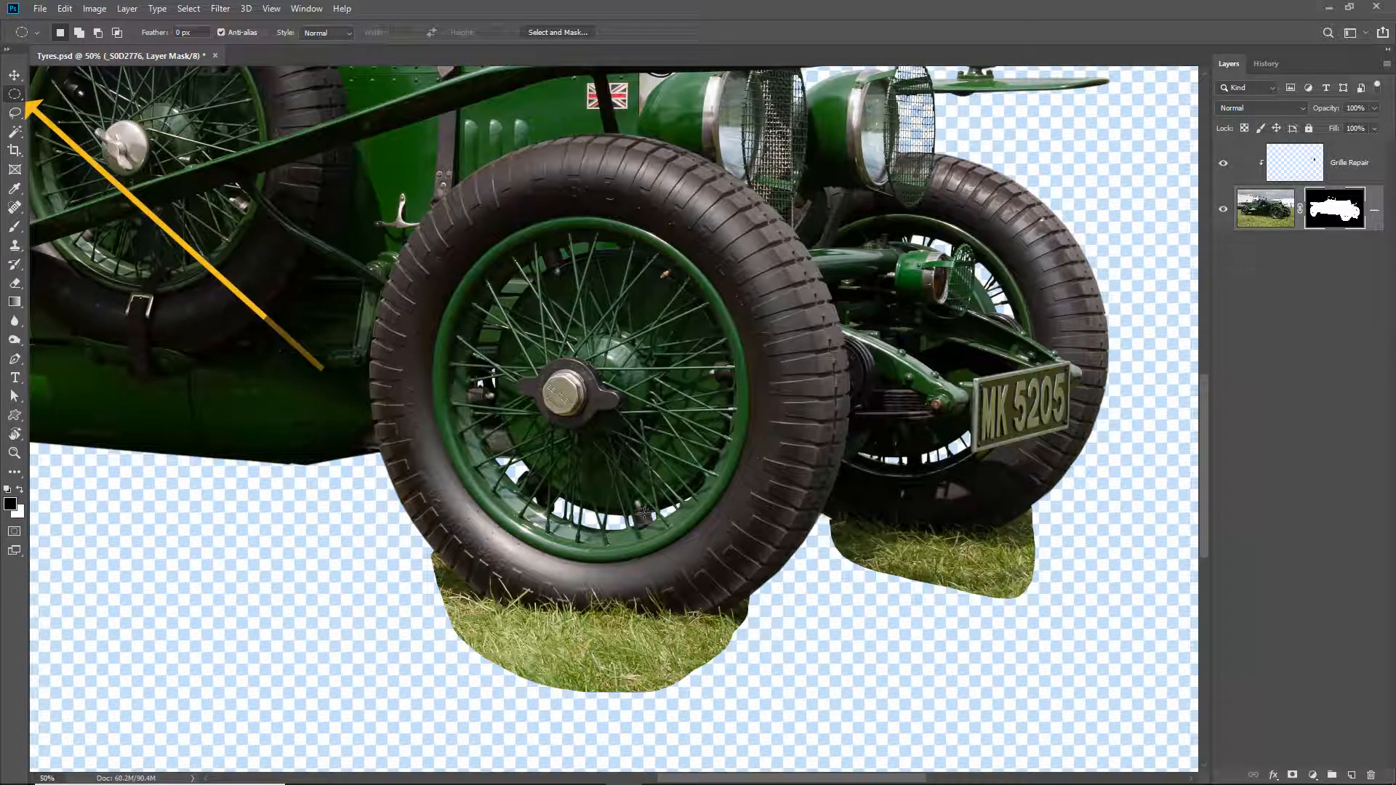
- Draw a circular selection with the Elliptical Marquee tool roughly around the near front tyre
right_click(22, 97)
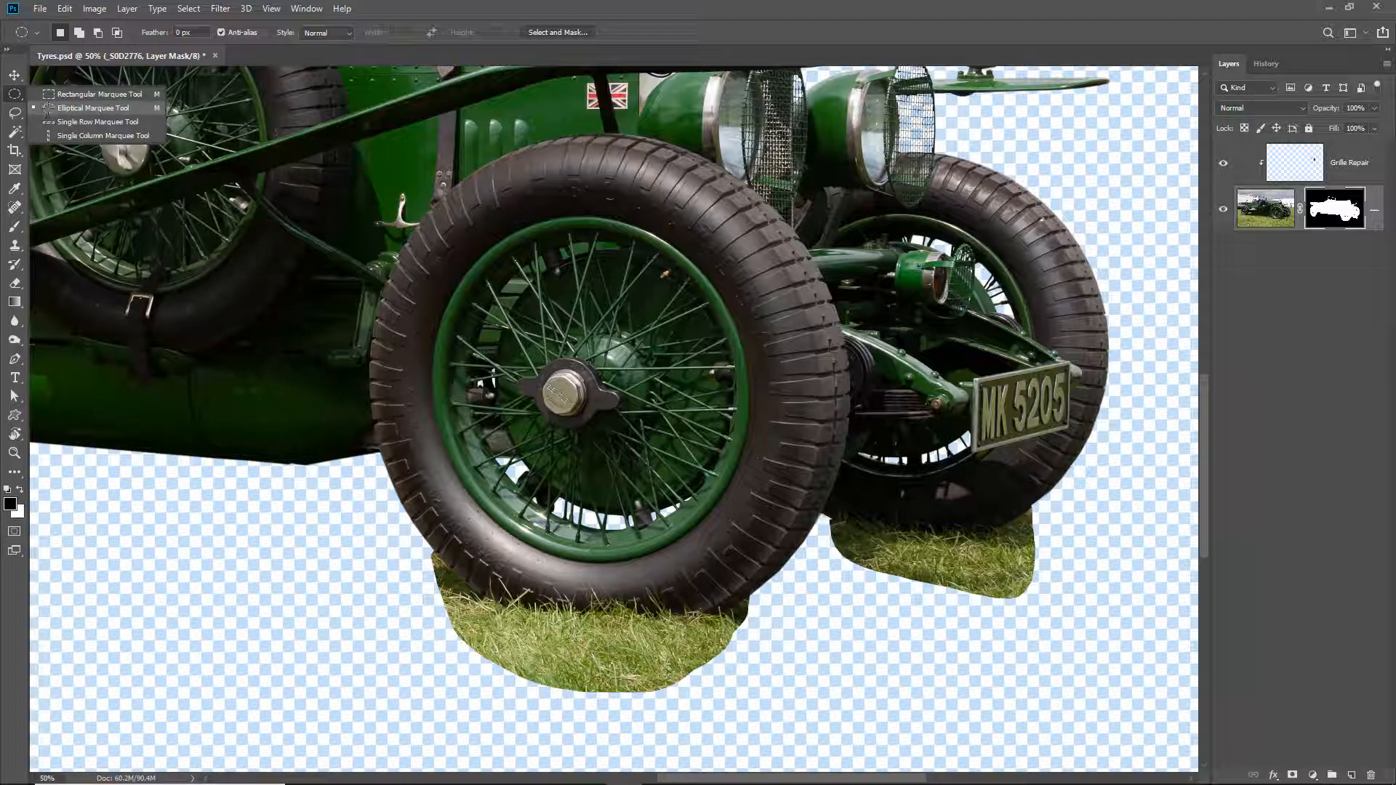
click(45, 108)
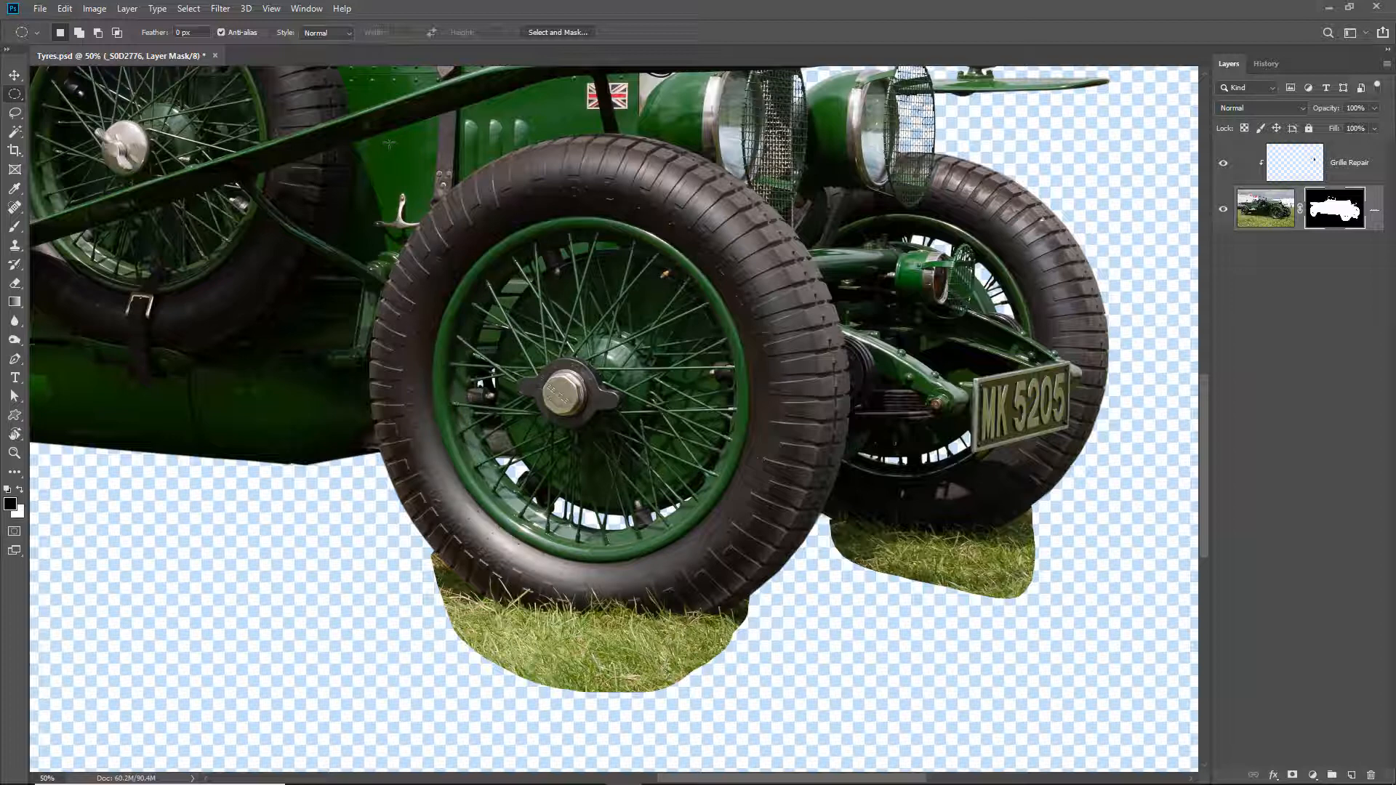
drag(389, 145, 840, 620)
drag(386, 197, 783, 336)
click(630, 407)
drag(375, 174, 853, 657)
- Begin transforming the selection outline, move it over the near front tyre and scale it proportionally to 102.73%
click(189, 9)
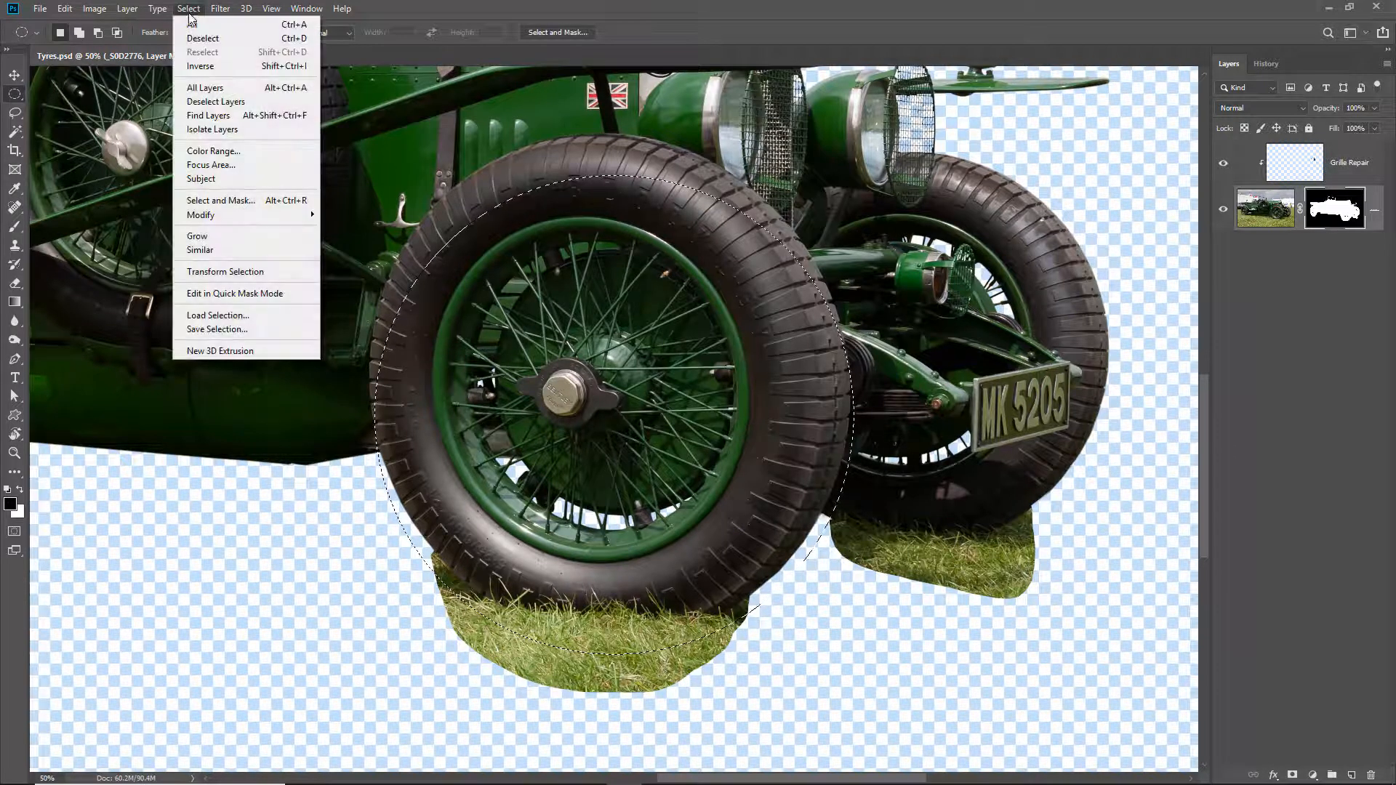
click(218, 274)
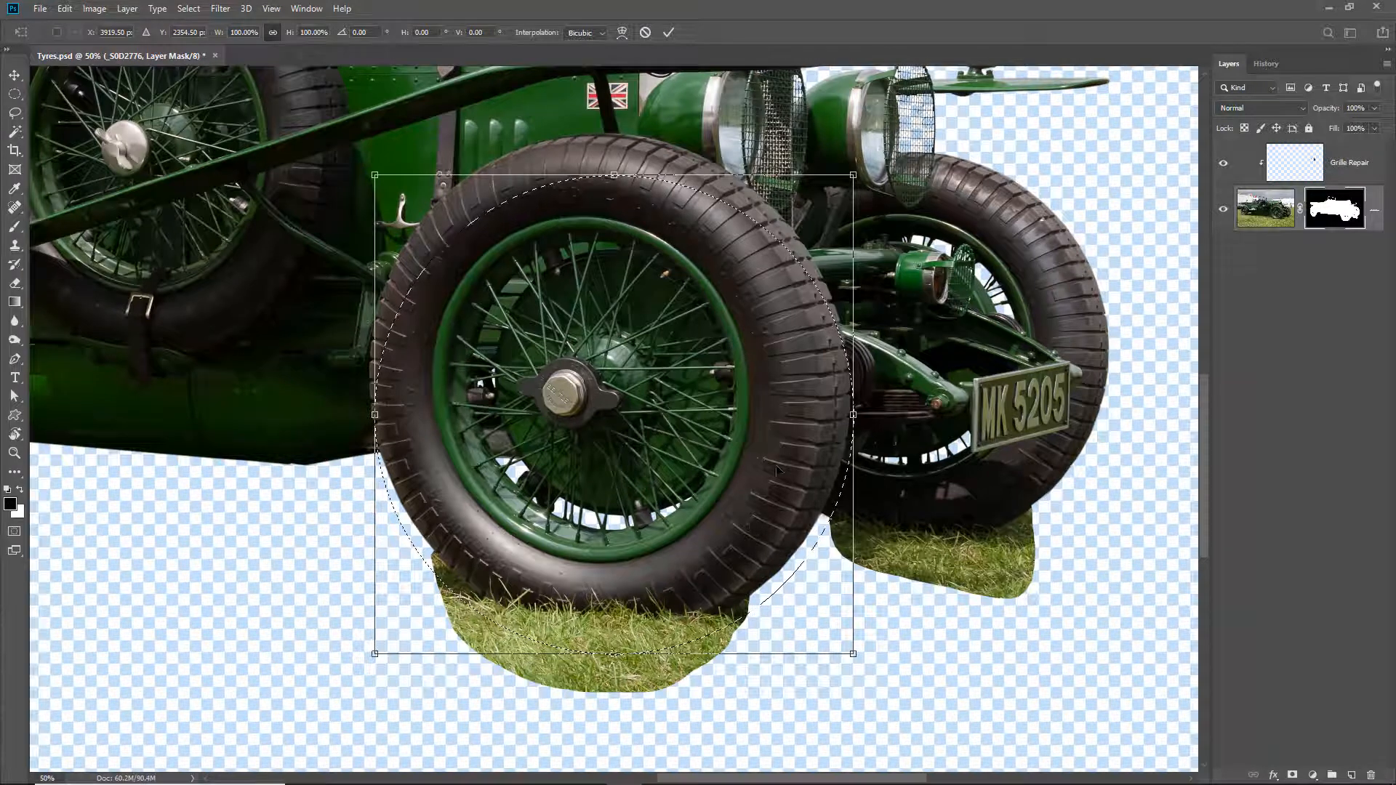
drag(783, 384, 762, 347)
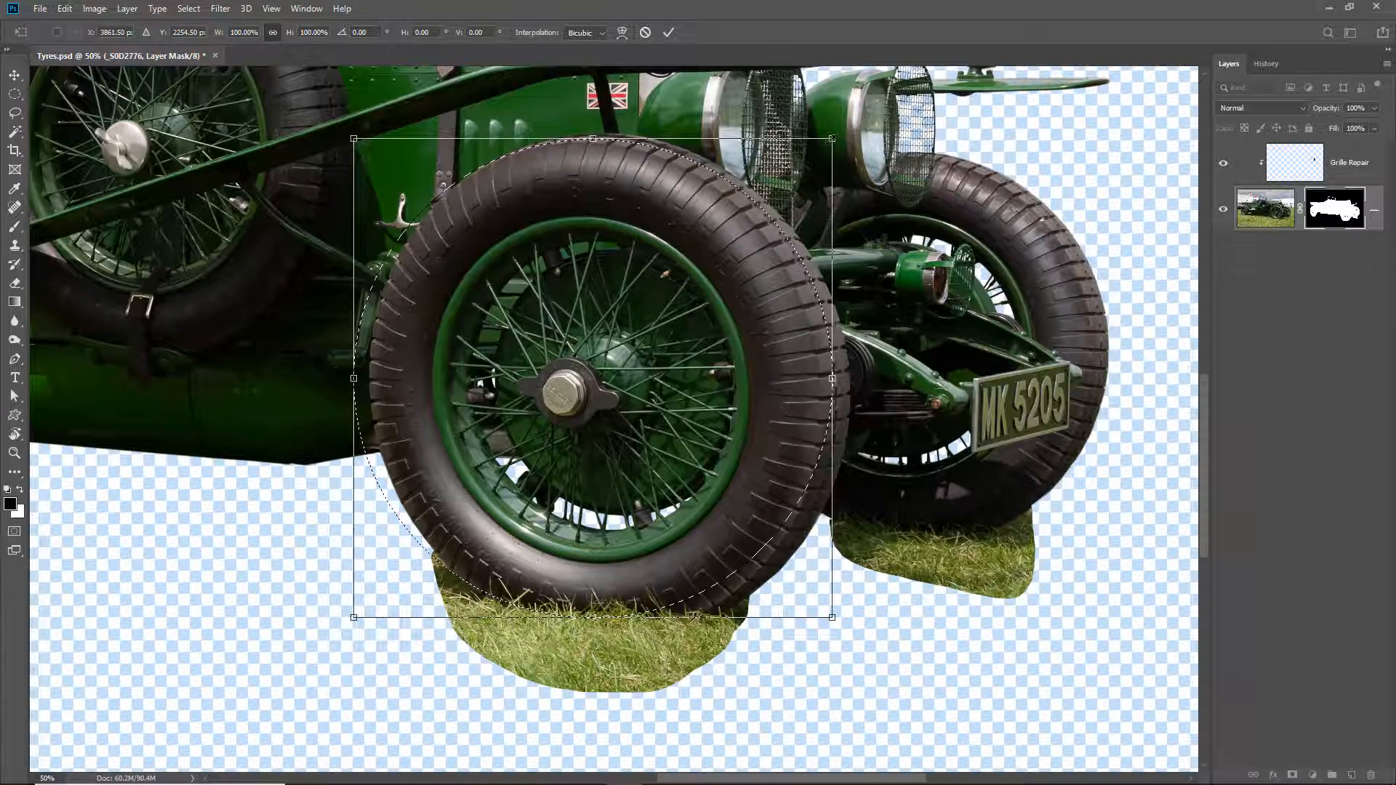
drag(832, 139, 655, 316)
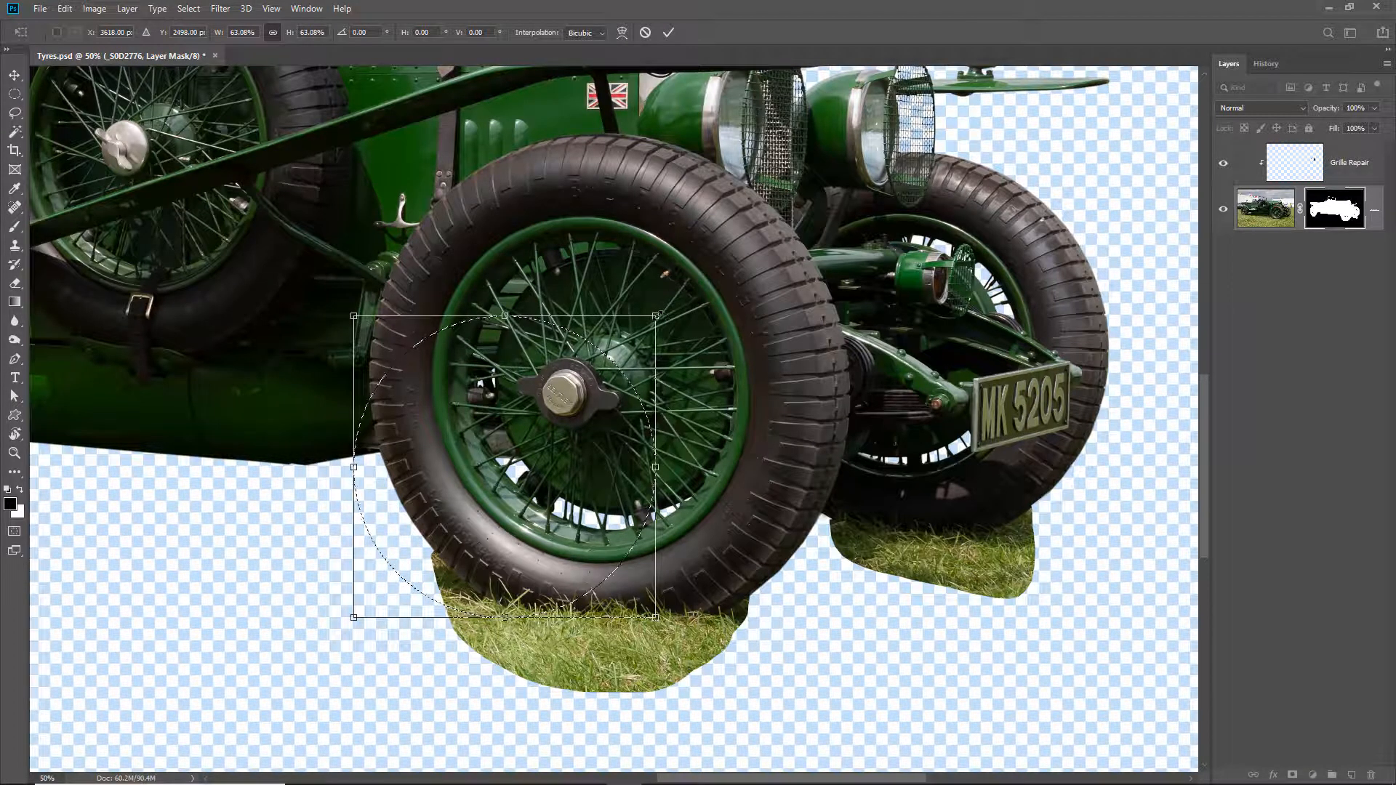
drag(655, 316, 847, 125)
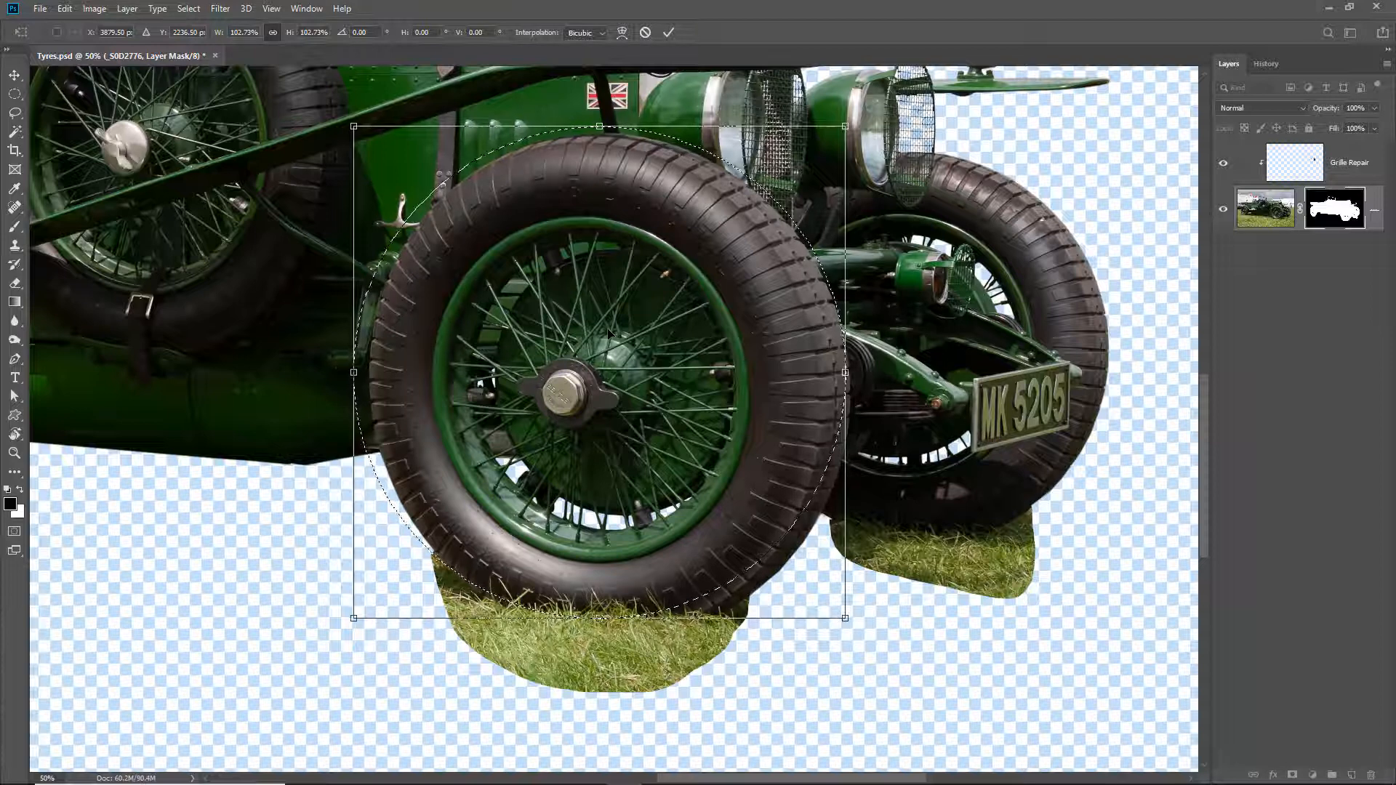
- Nudge the selection outline down so that its upper edge lines up with the top of the tyre
key(Down)
key(Down)
key(Down)
key(Down)
key(Down)
key(Down)
key(Down)
key(Down)
key(Down)
key(Down)
key(Down)
key(Down)
key(Down)
key(Down)
key(Down)
key(Down)
key(Down)
key(Down)
key(Down)
key(Down)
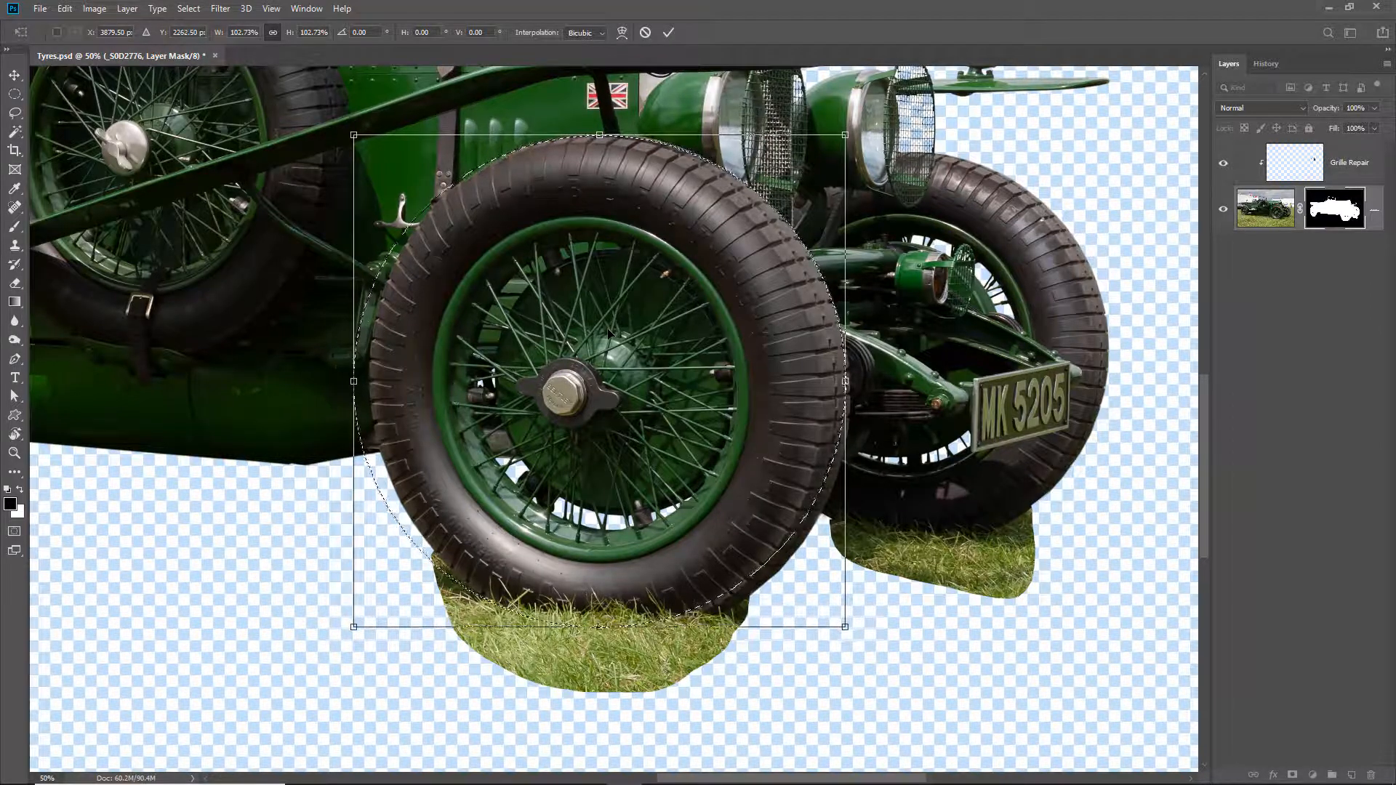
key(Down)
key(Down)
key(Down)
key(Down)
key(Down)
key(Down)
key(Down)
key(Down)
key(Down)
key(Down)
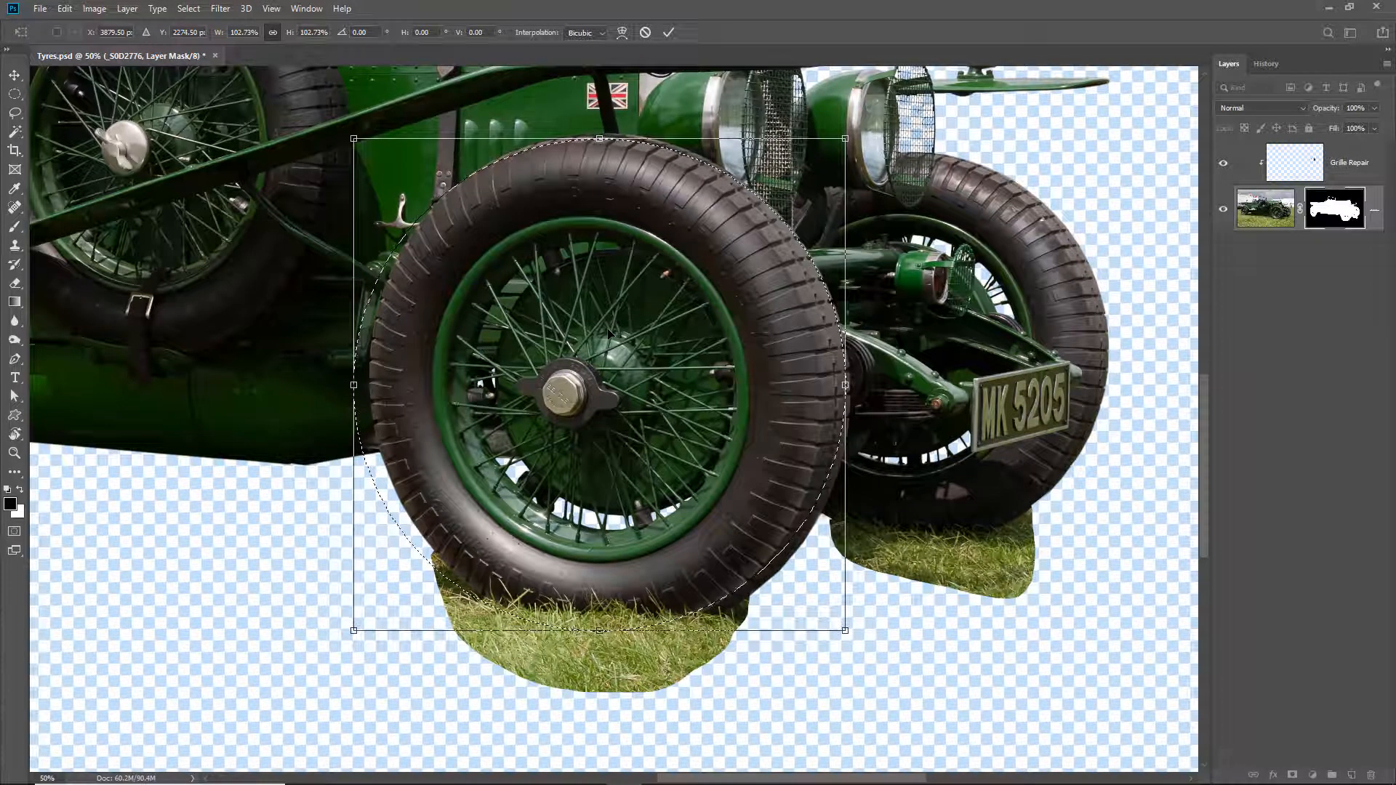
key(Down)
key(Down)
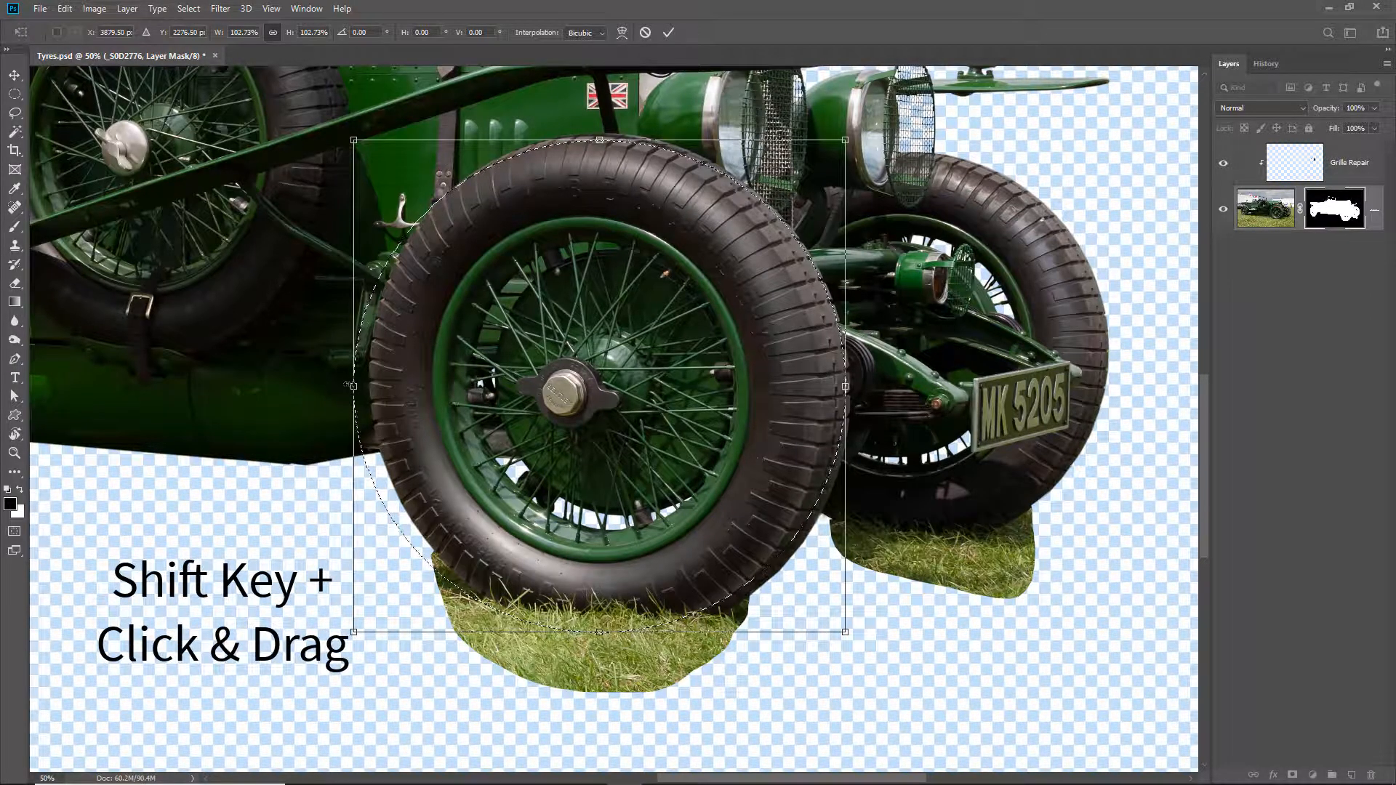
- Narrow the selection outline to 95.12% width, rotate it to -18.95° to follow the tyre's edge, and apply the transform
drag(354, 386, 368, 386)
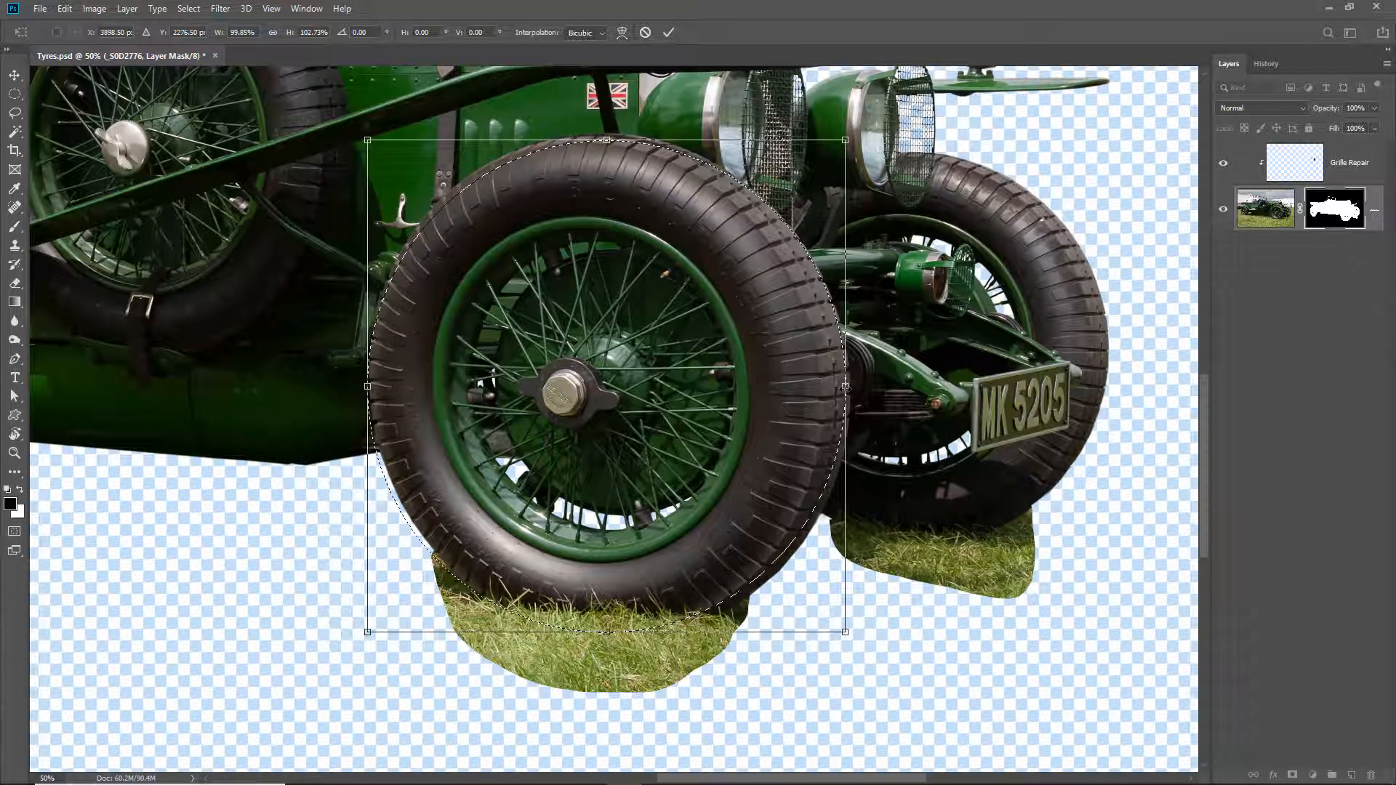
drag(846, 387, 829, 386)
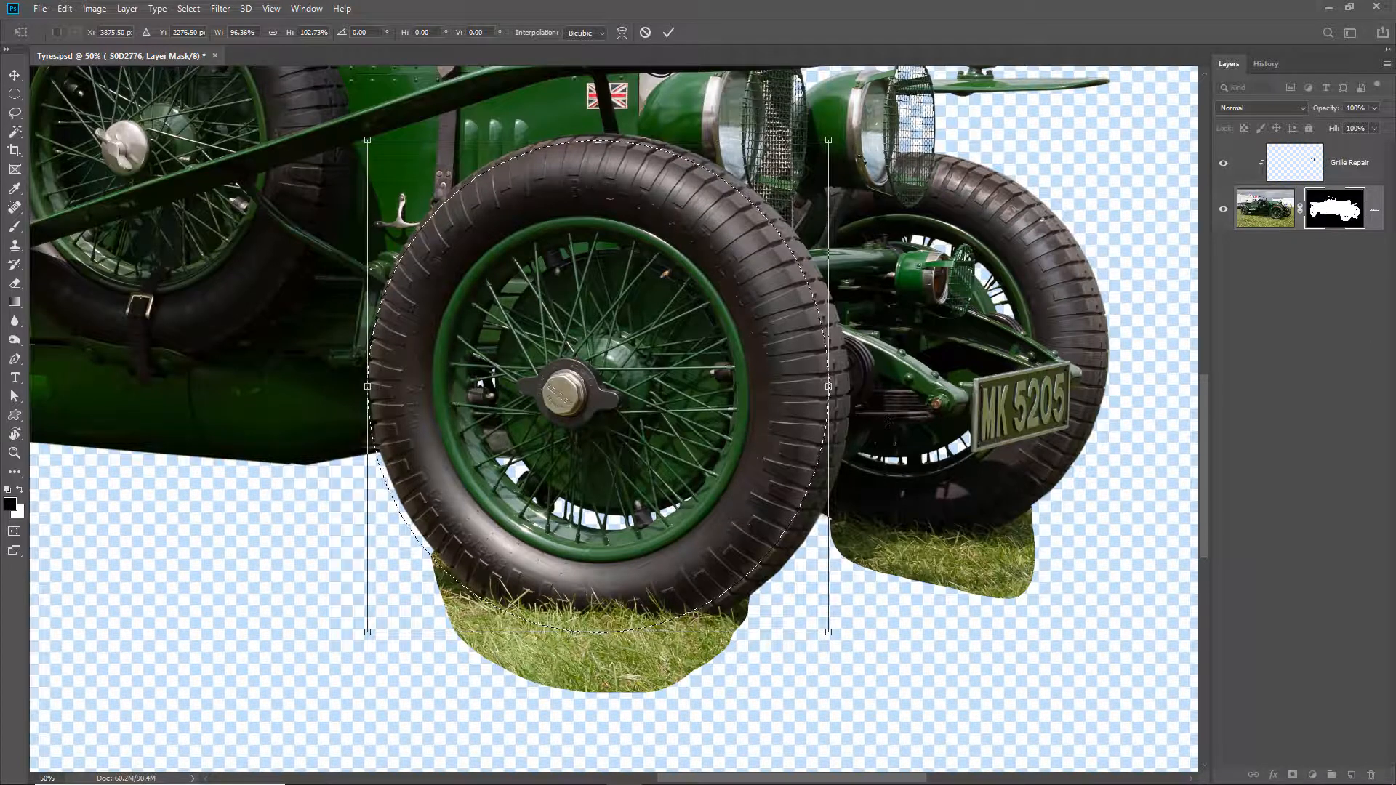
drag(889, 134, 800, 125)
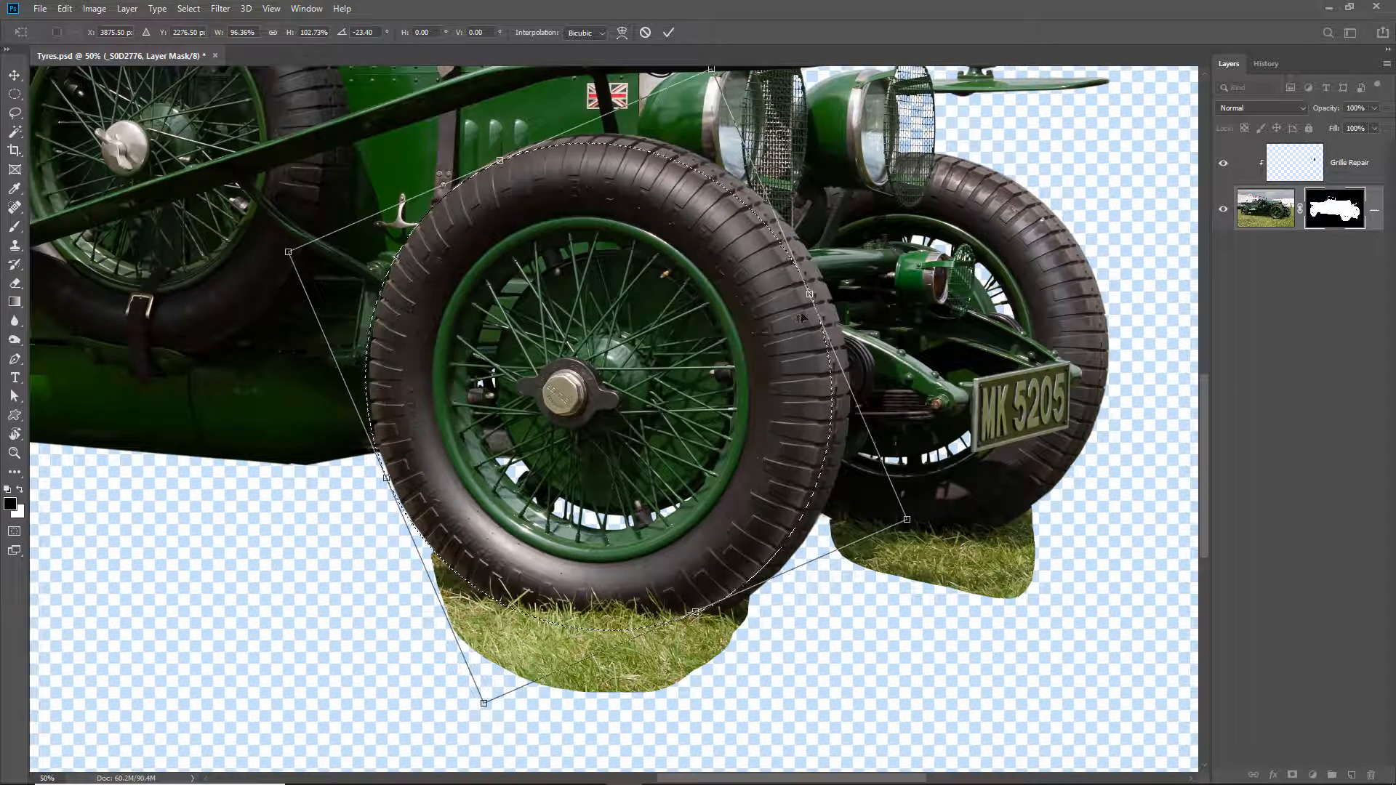
drag(807, 295, 805, 296)
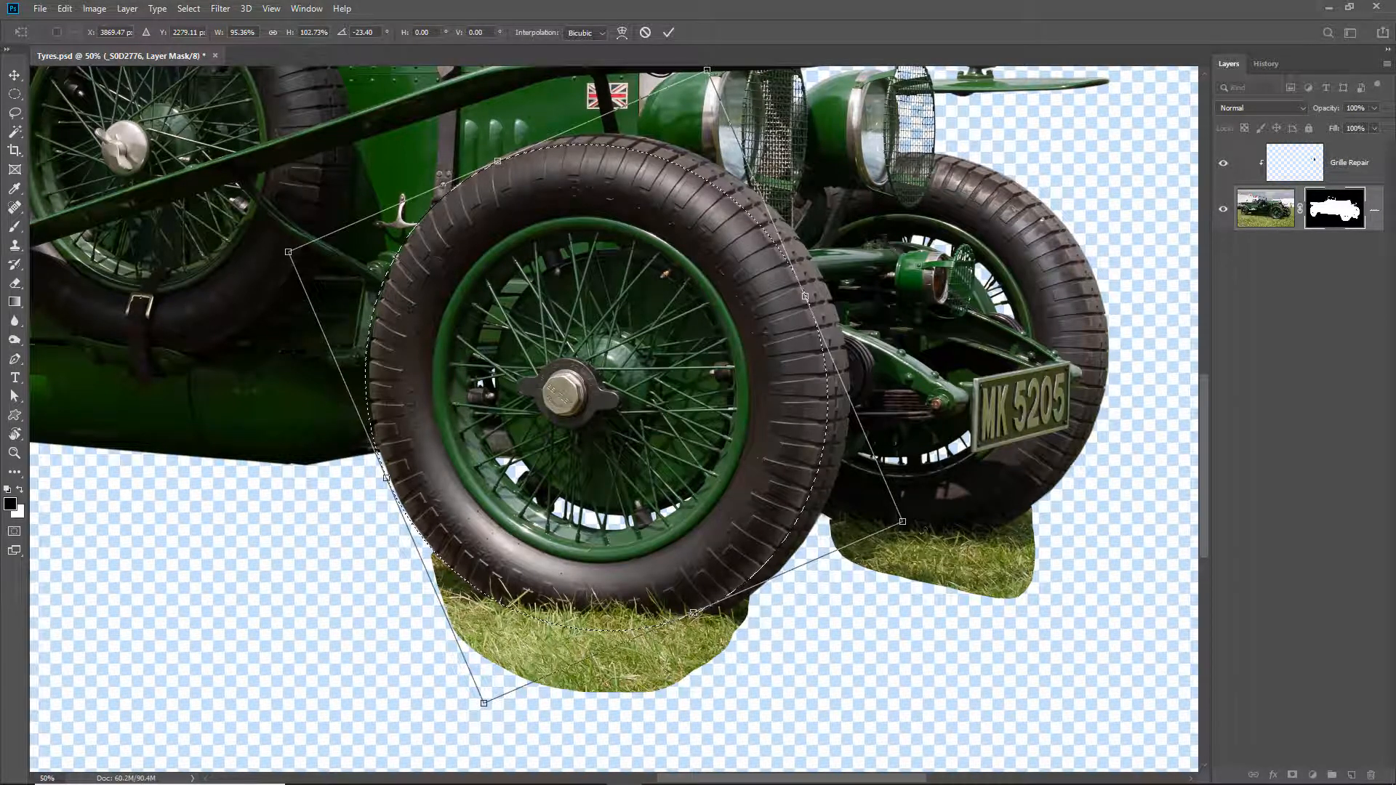
mouse_move(918, 530)
mouse_down()
mouse_move(929, 513)
mouse_move(916, 543)
mouse_up()
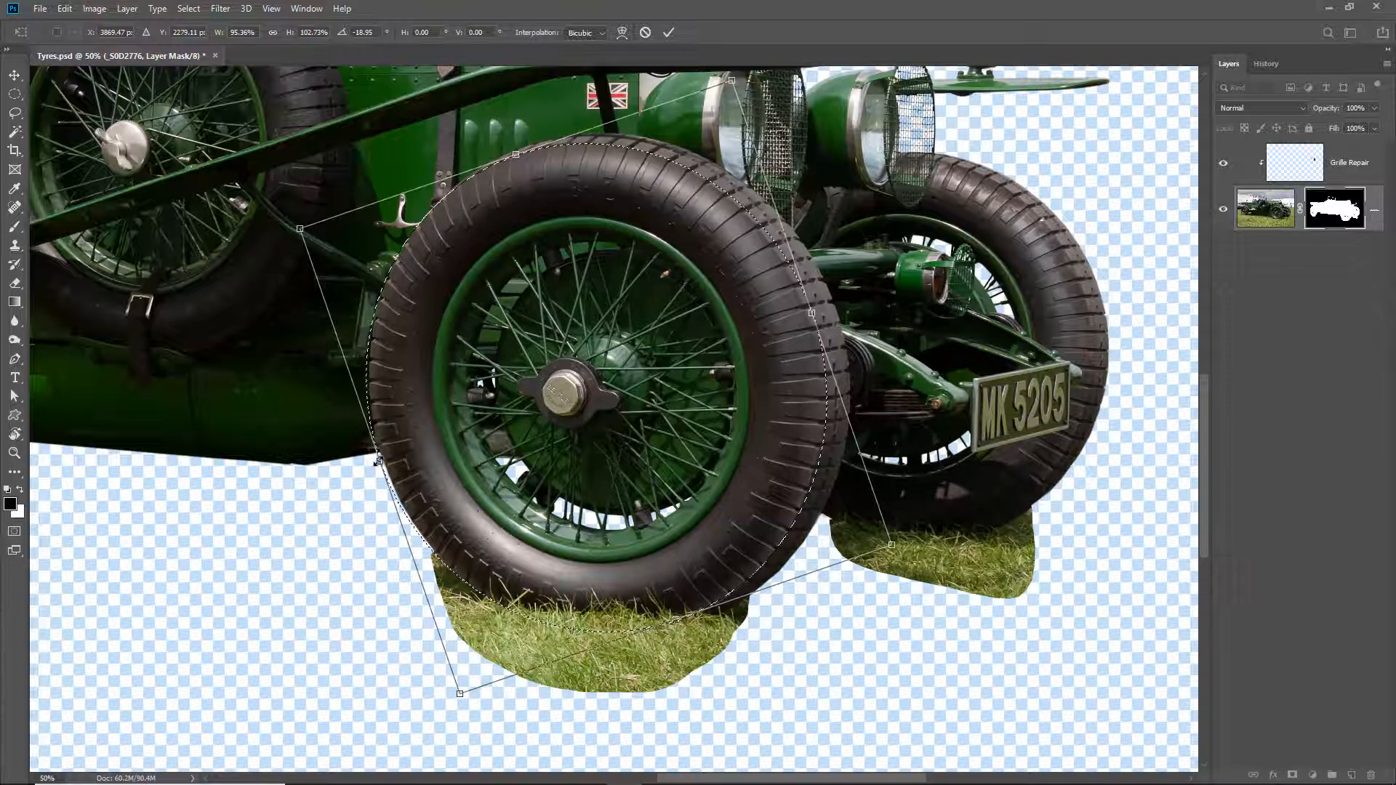
drag(379, 459, 380, 459)
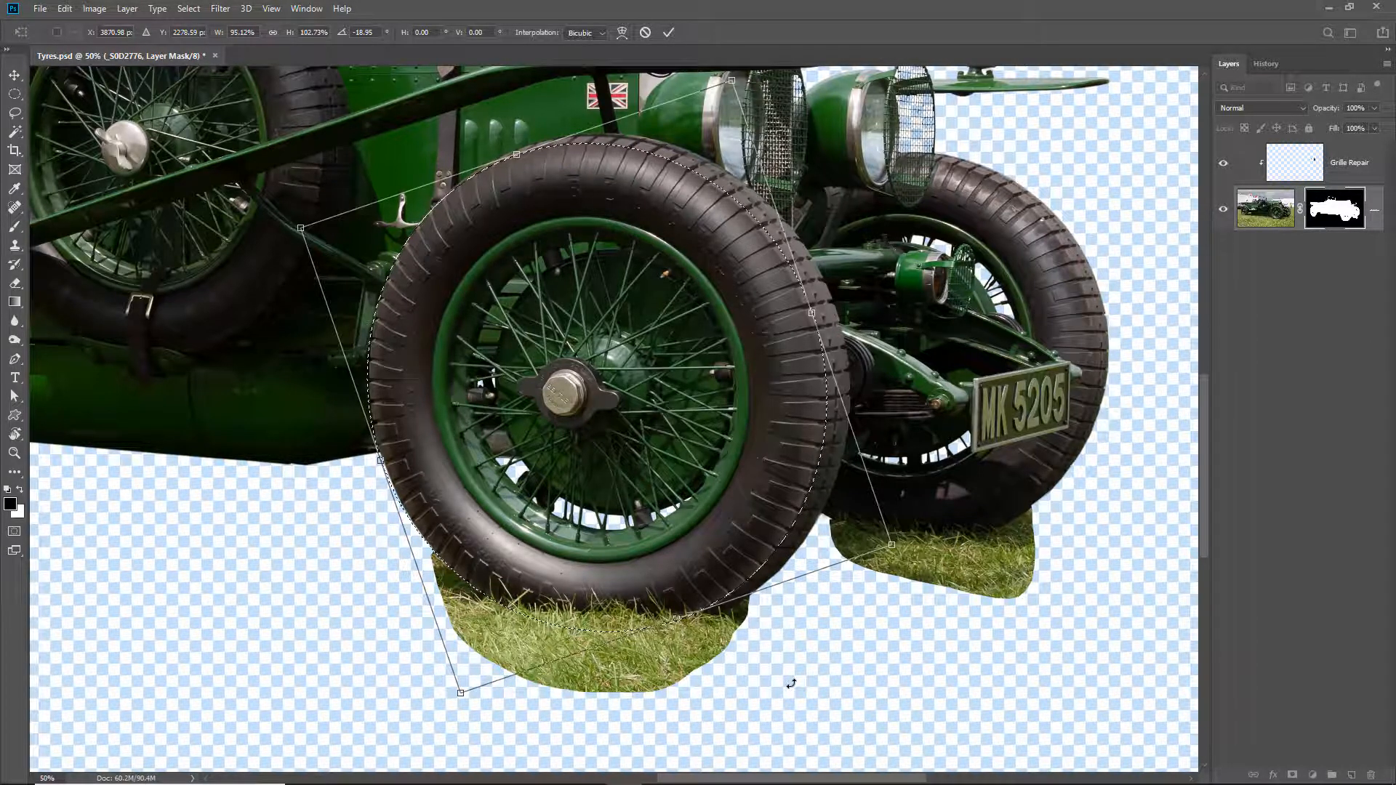
key(Return)
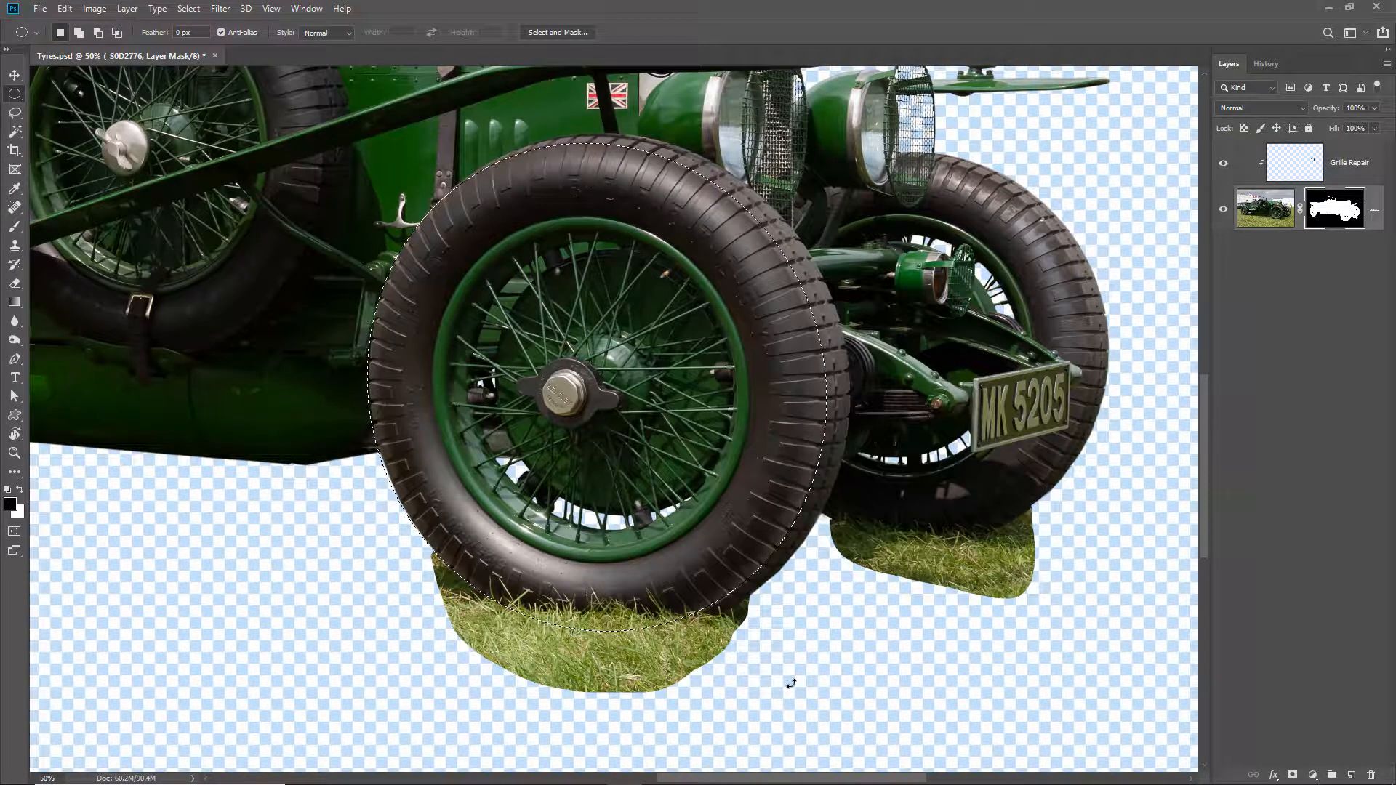
- Switch from the layer mask to the RGB image and save the tyre selection as a new channel named FN
key(ctrl+2)
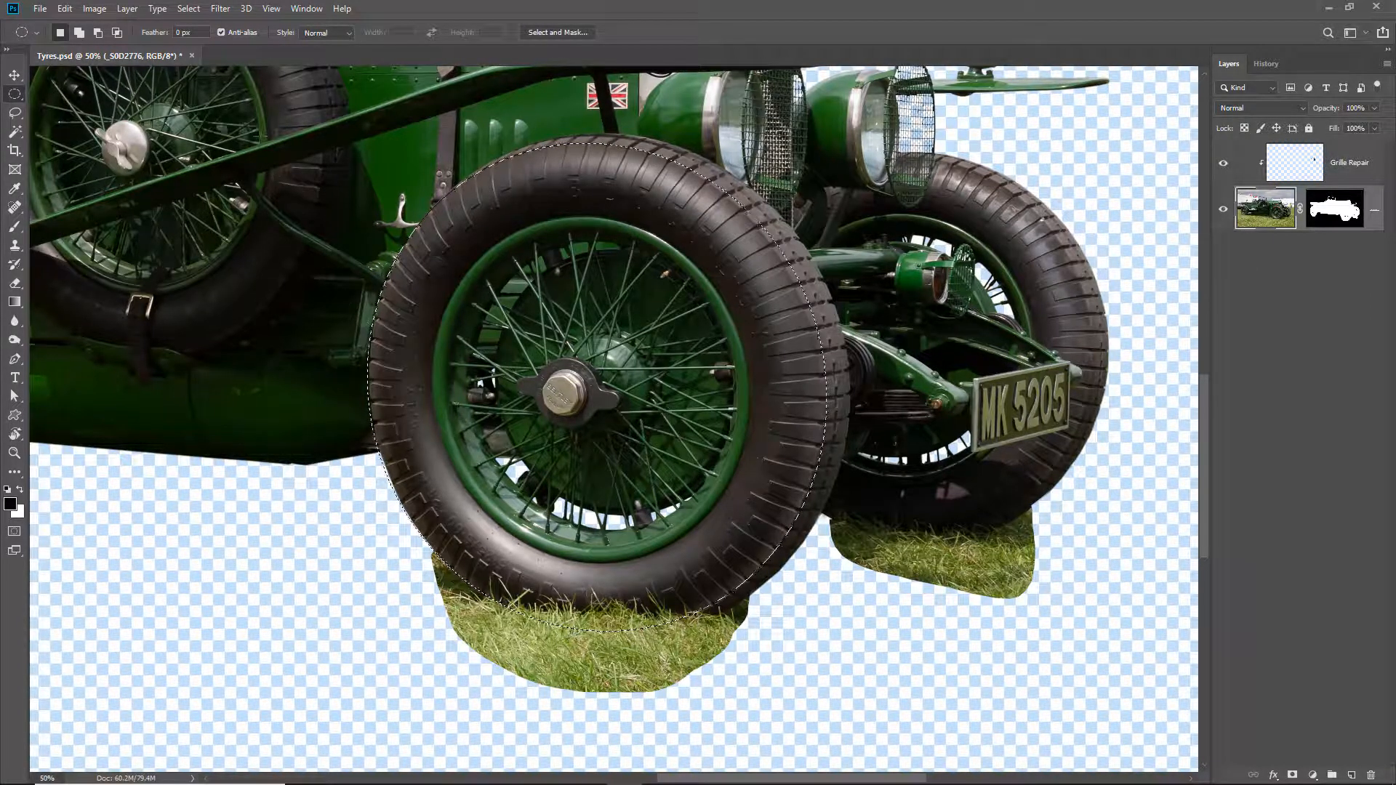
click(188, 8)
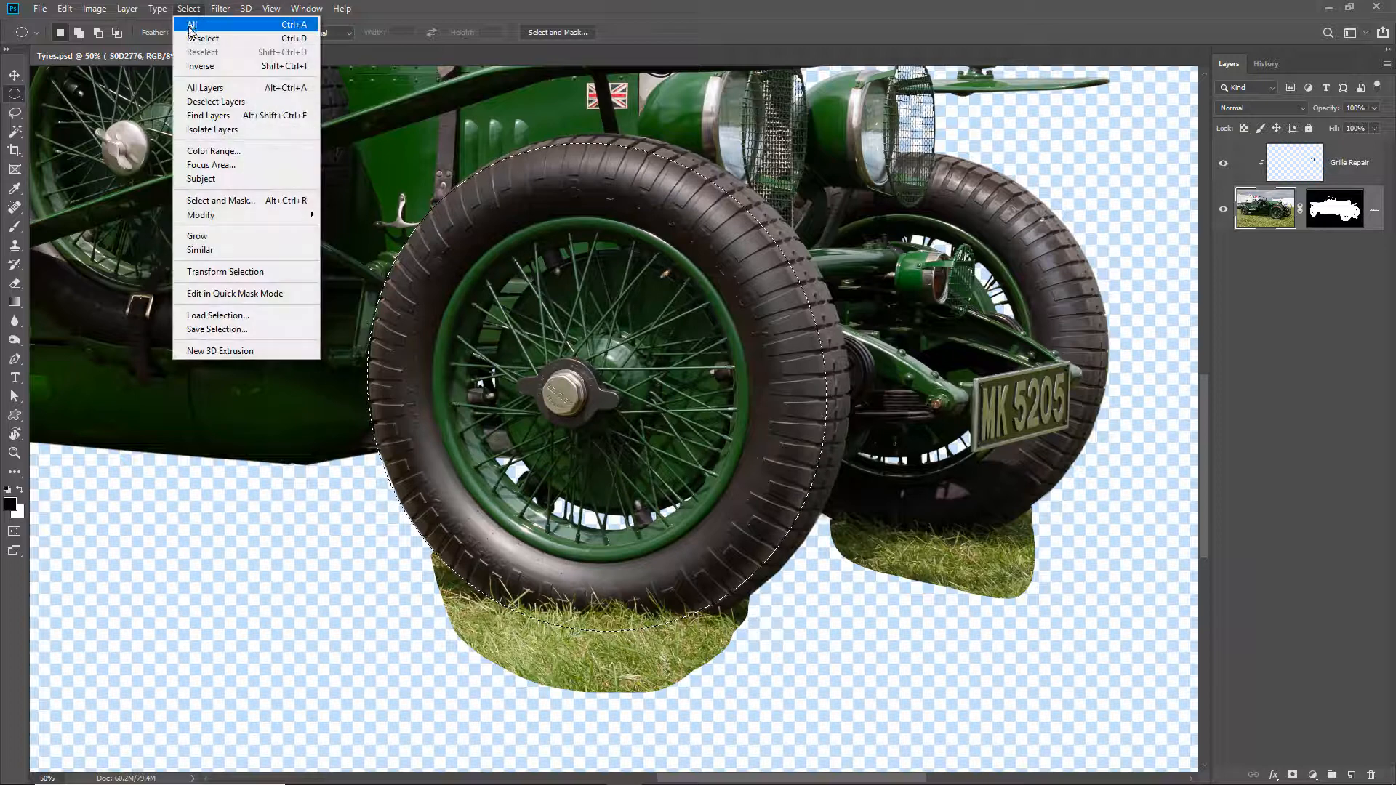
click(265, 334)
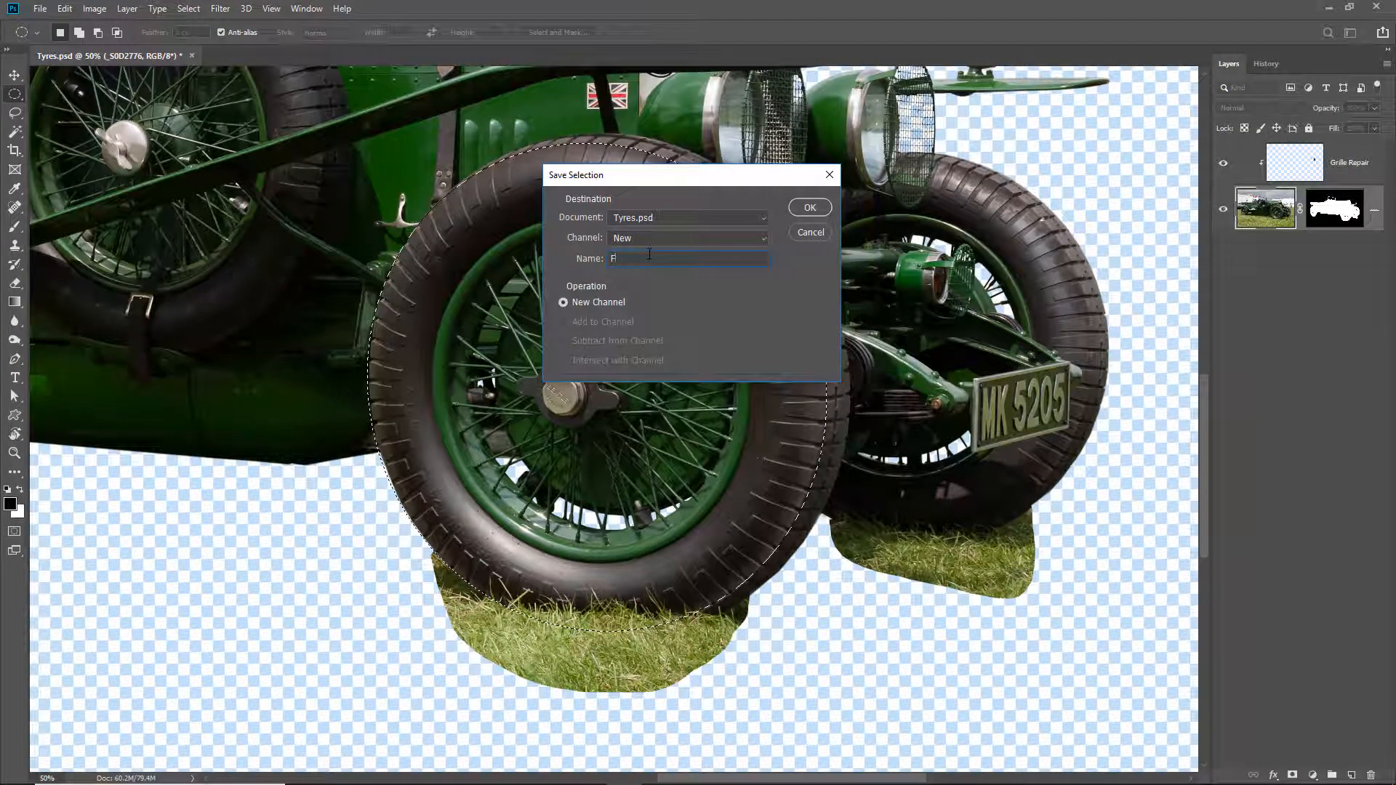
text(FN)
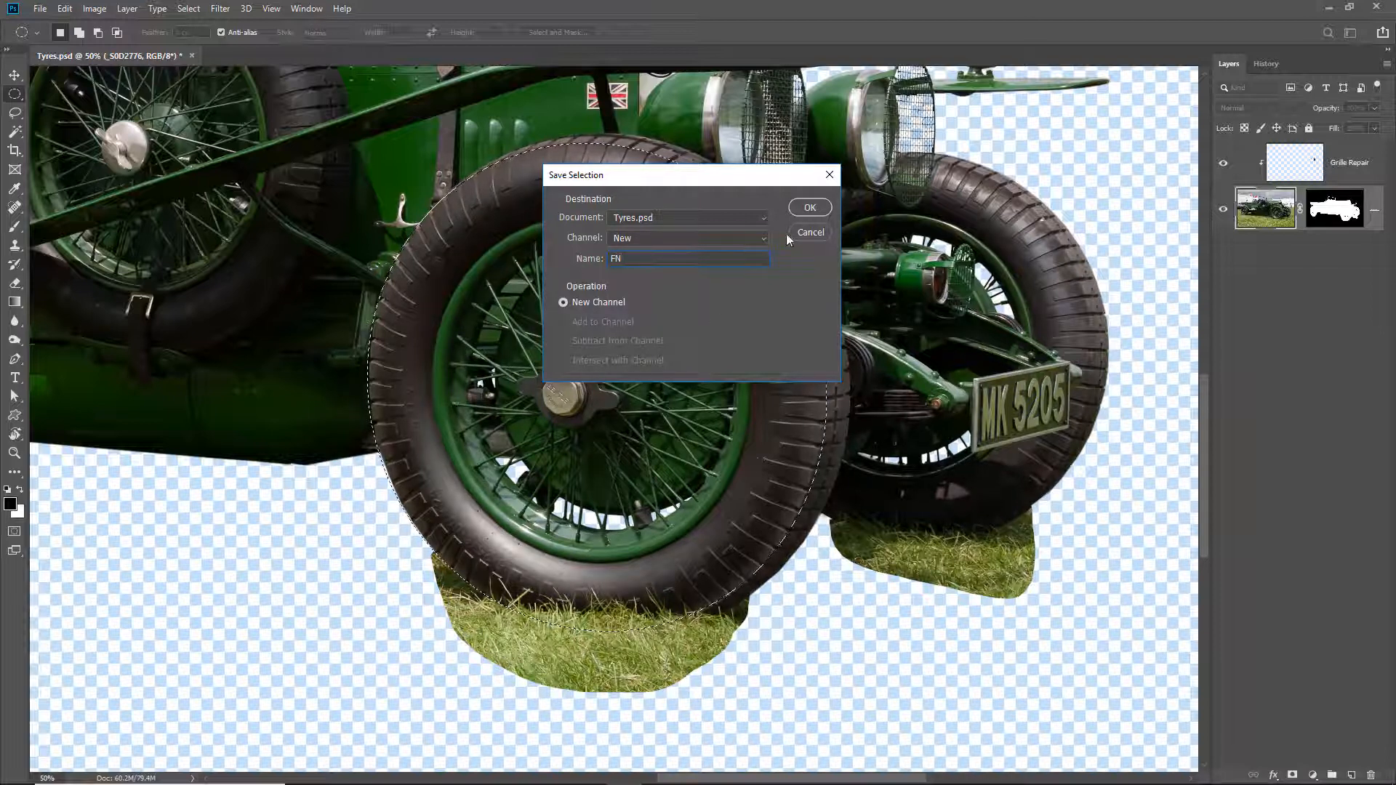
click(810, 208)
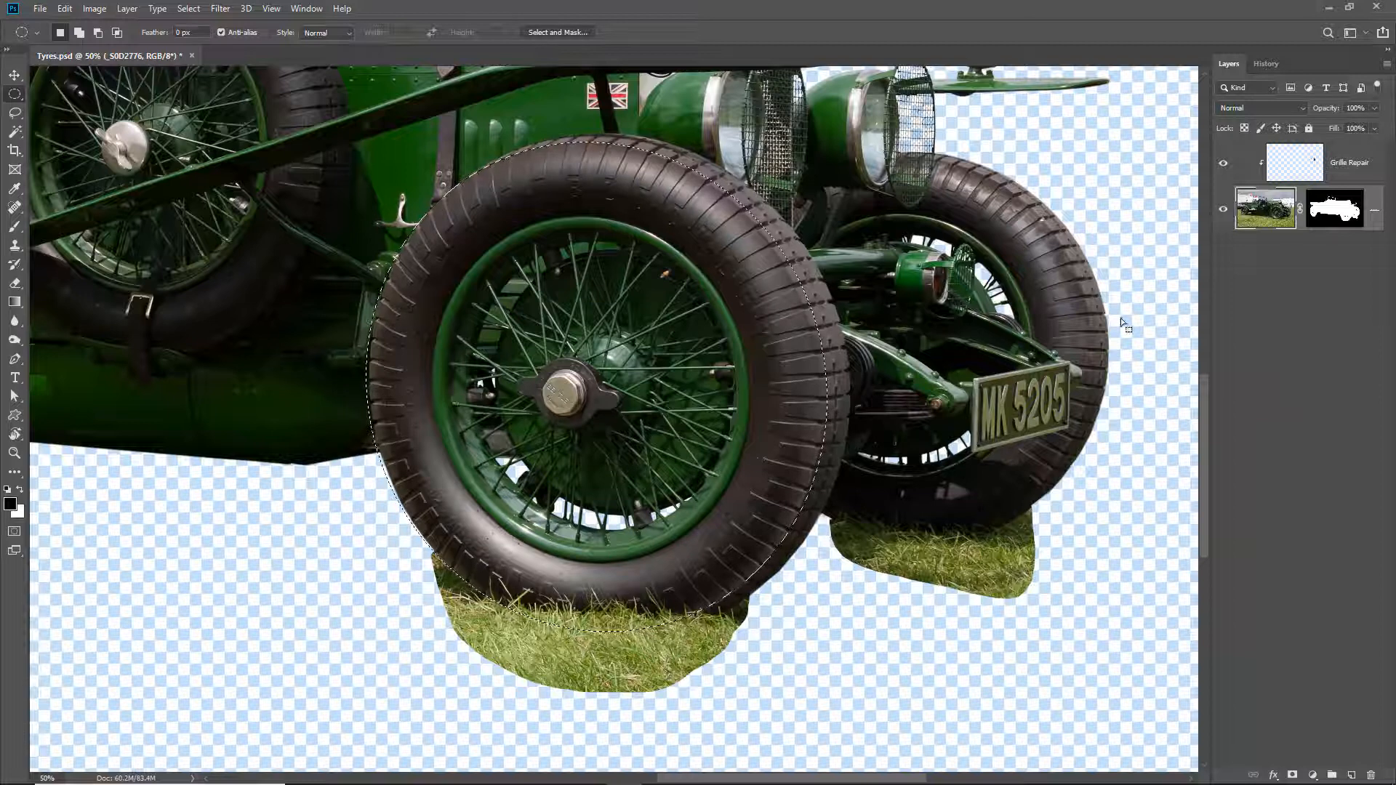
- Target the car's layer mask and paint it black with a 250 px Brush at 100% flow over the grass below the near front tyre
click(1333, 209)
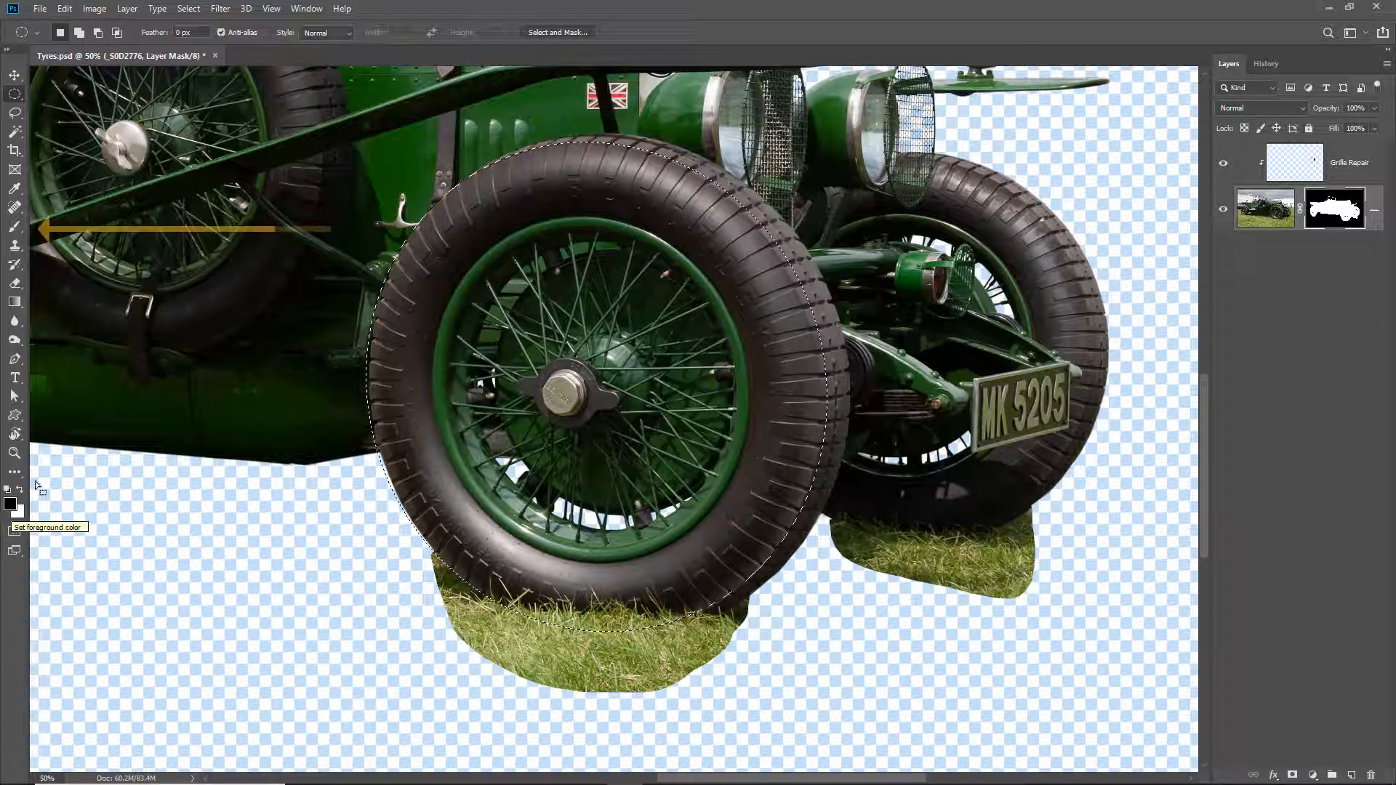
click(22, 228)
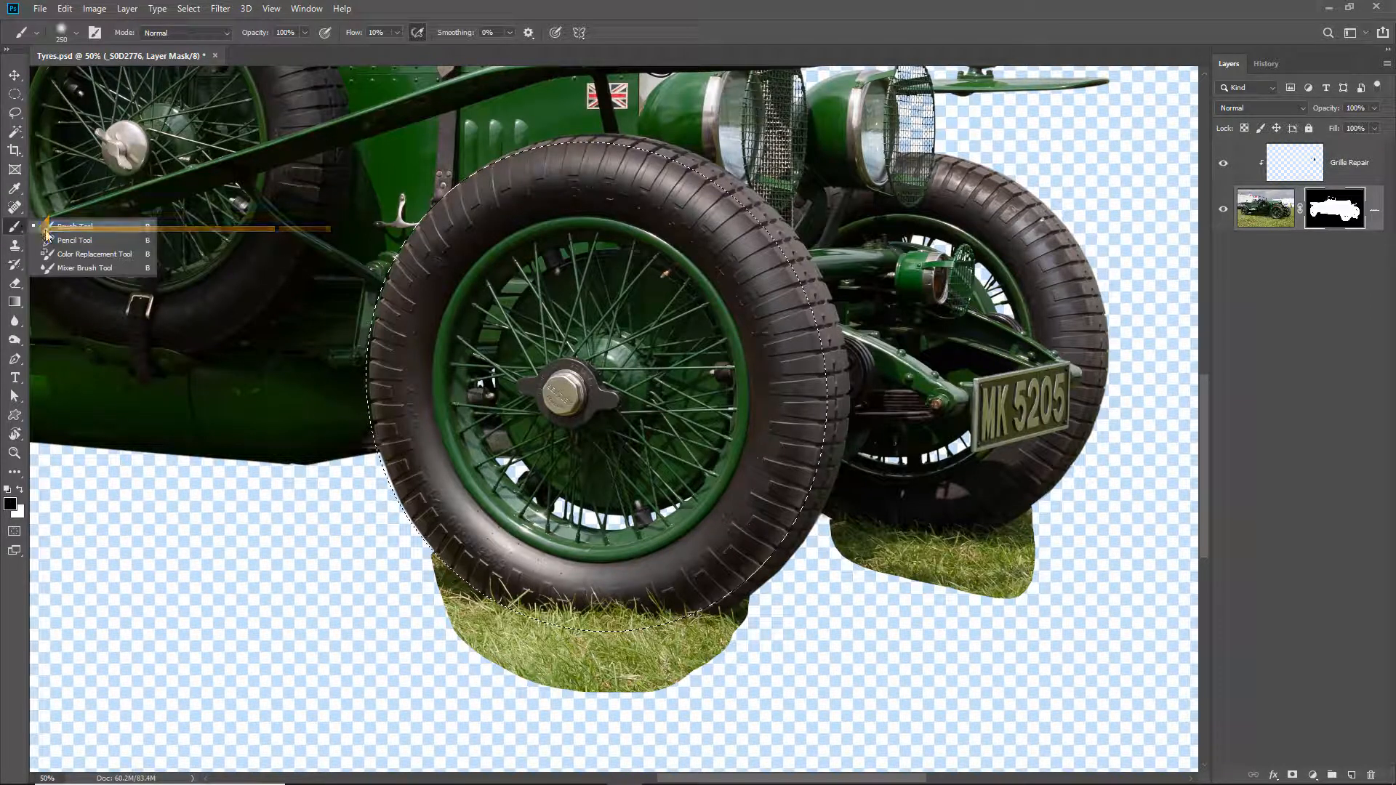
click(47, 227)
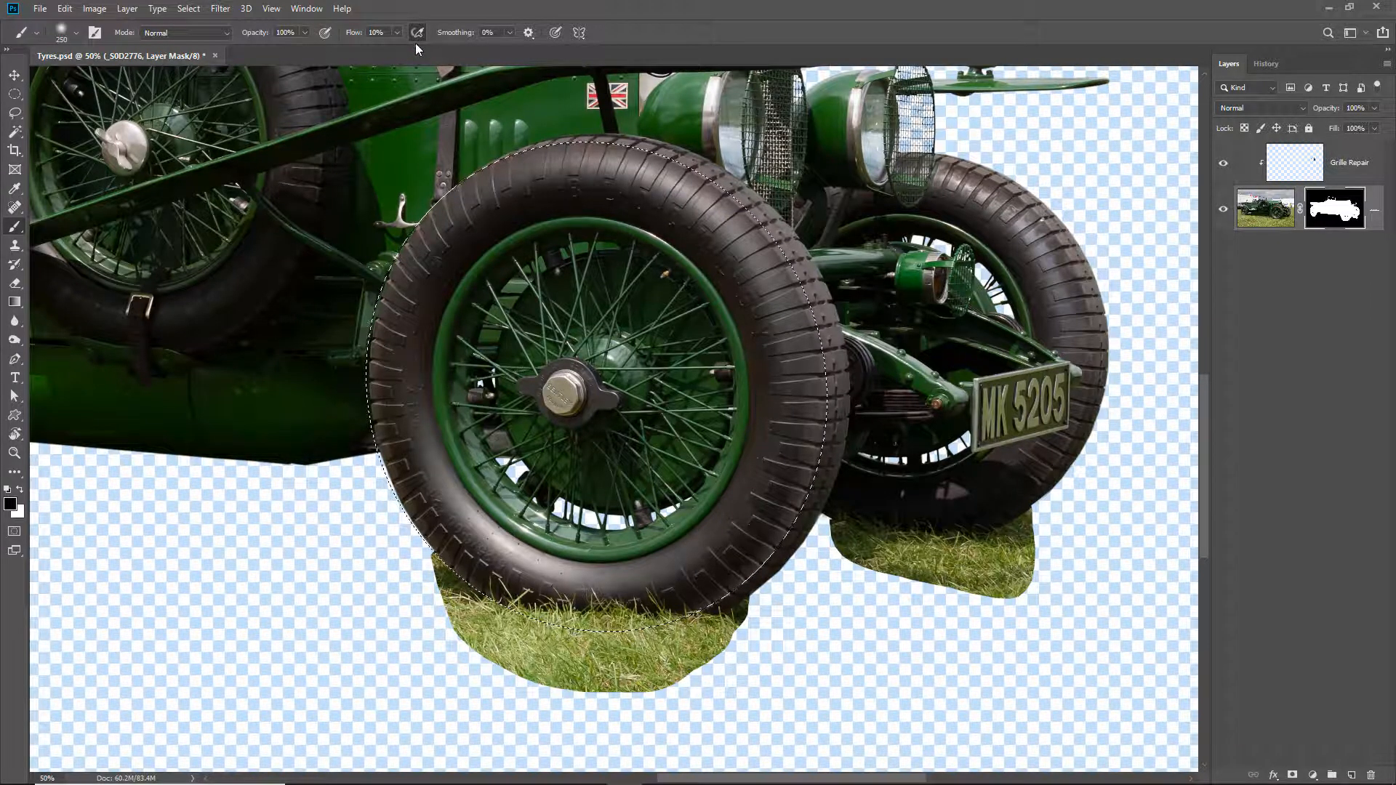
key(0)
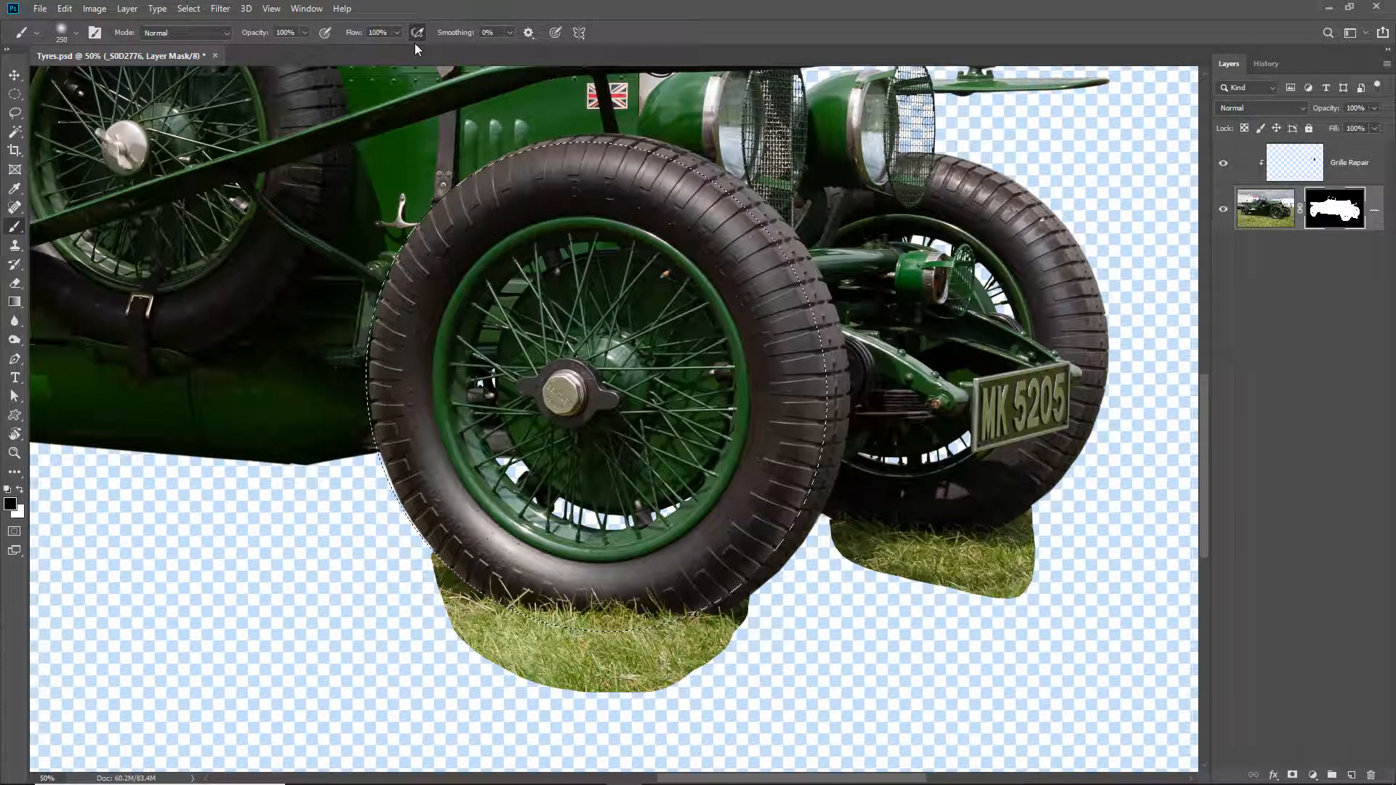
mouse_move(463, 638)
mouse_down()
mouse_move(420, 574)
mouse_move(507, 643)
mouse_move(614, 661)
mouse_move(495, 663)
mouse_move(614, 668)
mouse_move(565, 659)
mouse_move(611, 655)
mouse_move(627, 698)
mouse_move(686, 697)
mouse_move(663, 704)
mouse_move(599, 658)
mouse_up()
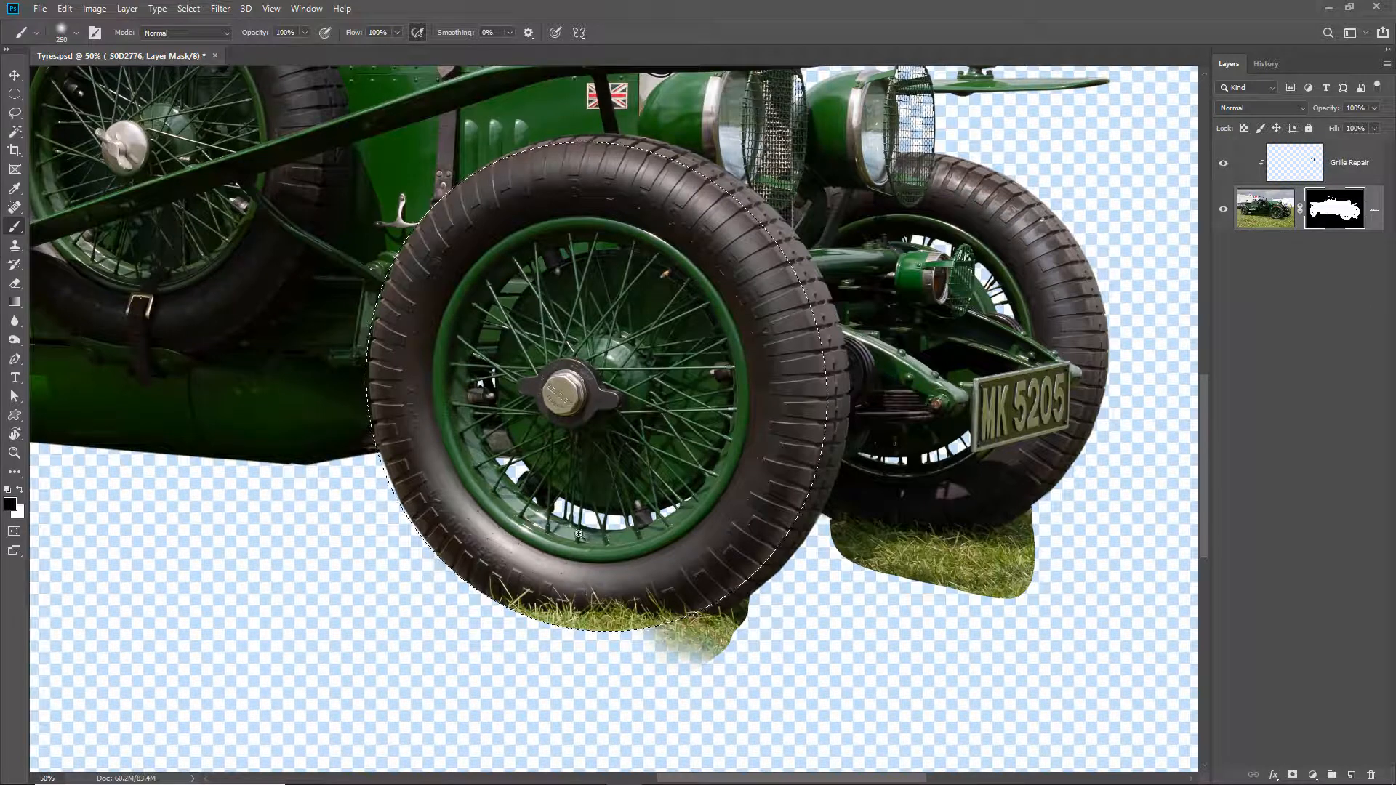
- Paint a thin black line on the mask with a much smaller brush along the near front tyre's lower right edge to separate it from the grass
drag(575, 542, 830, 704)
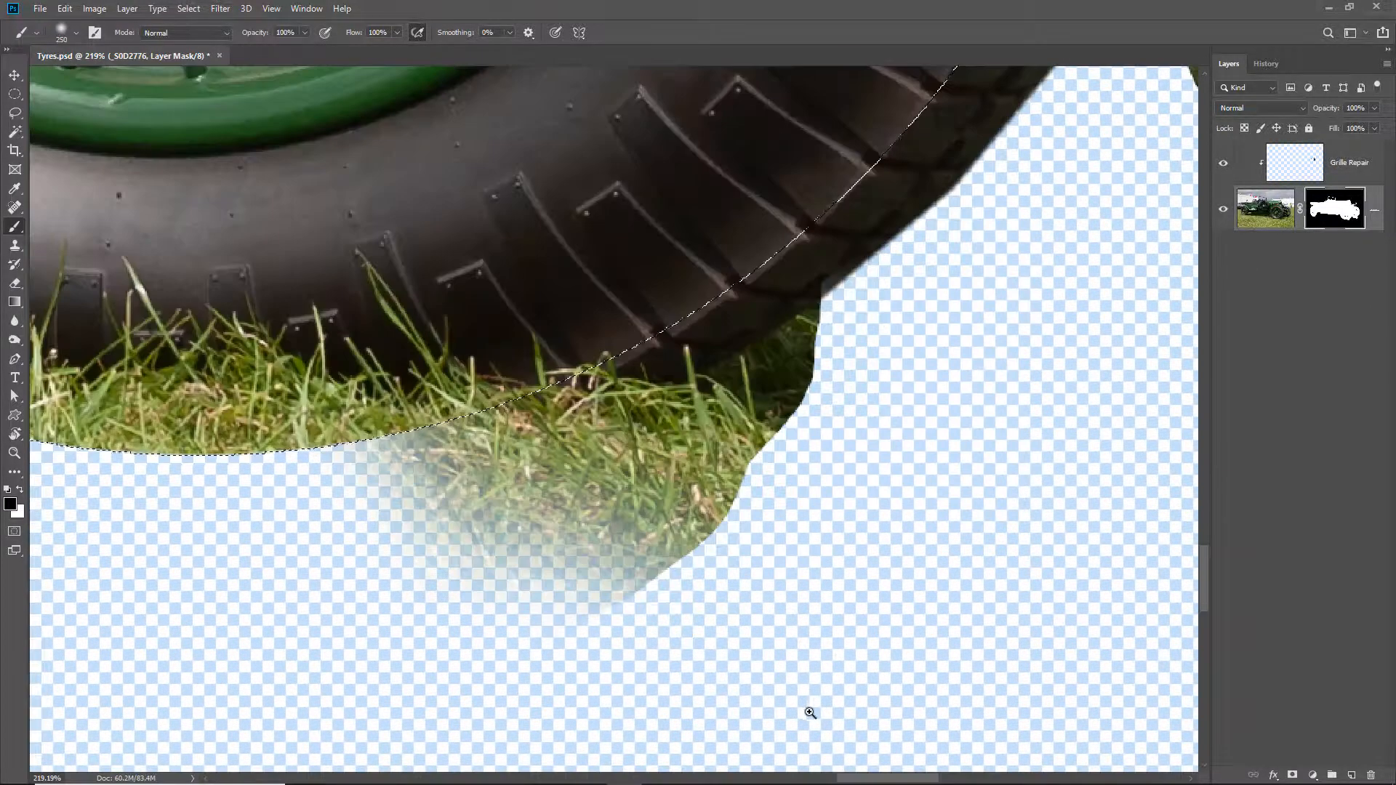
drag(417, 673, 571, 661)
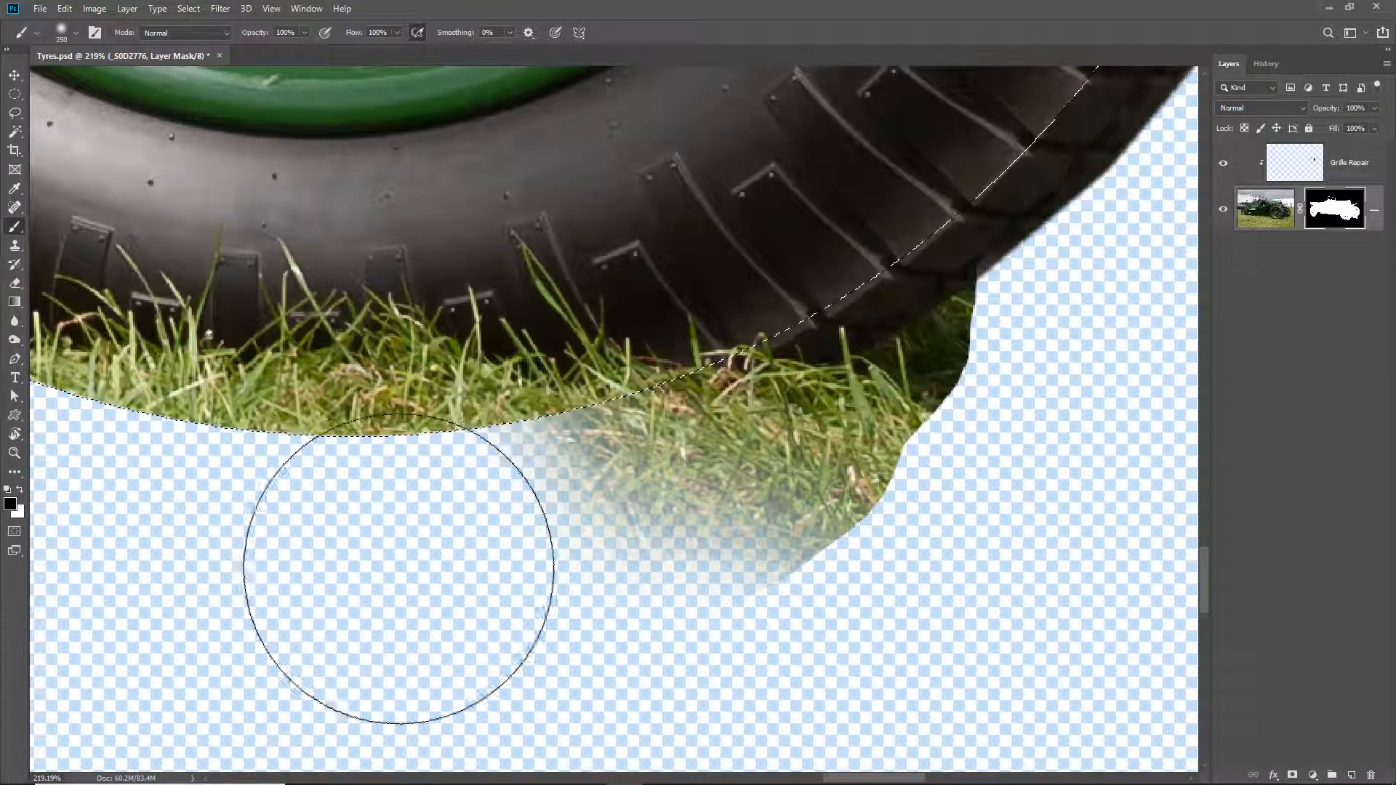
key(bracketleft)
key(bracketleft)
key(bracketleft)
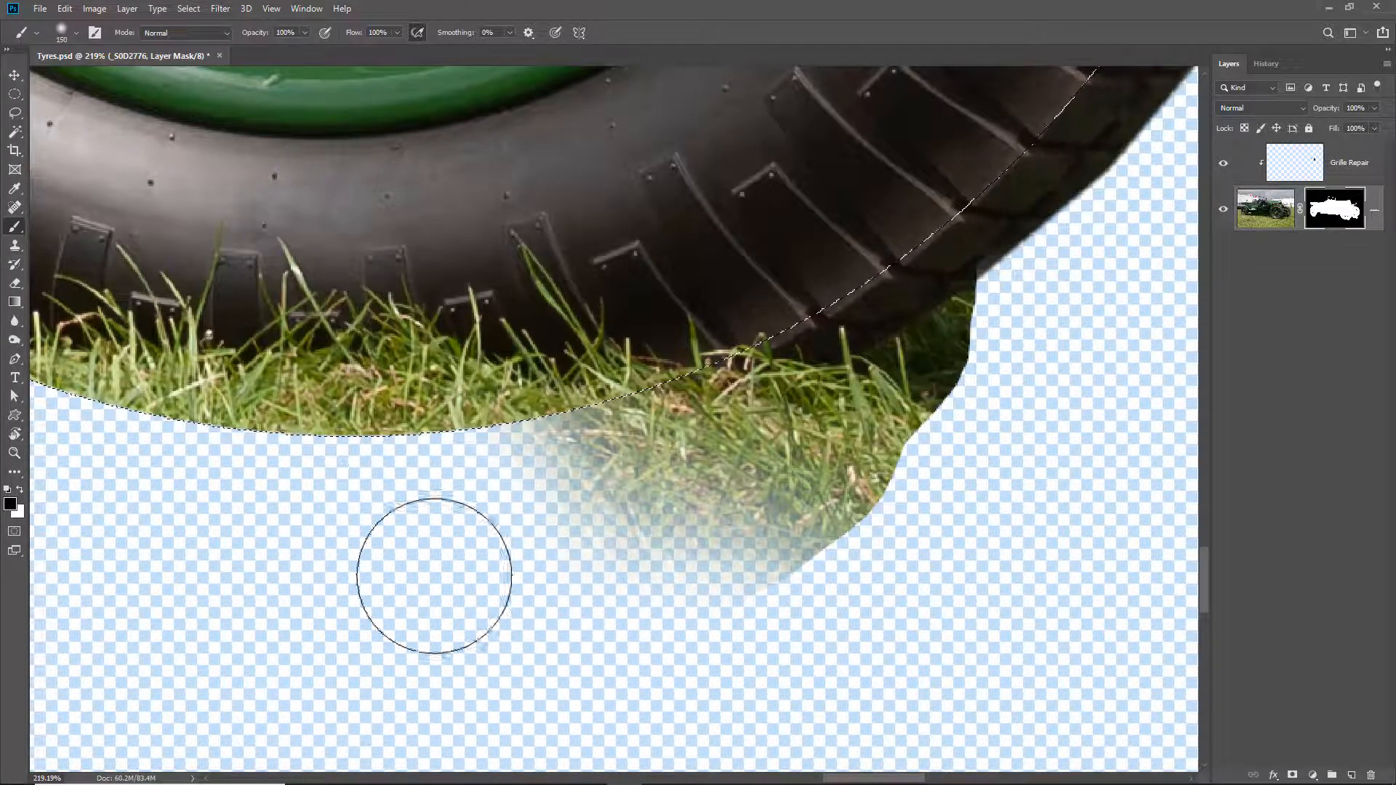
key(bracketleft)
key(bracketleft)
key(bracketleft)
key(bracketleft)
key(bracketleft)
key(bracketleft)
key(bracketleft)
key(bracketleft)
key(bracketleft)
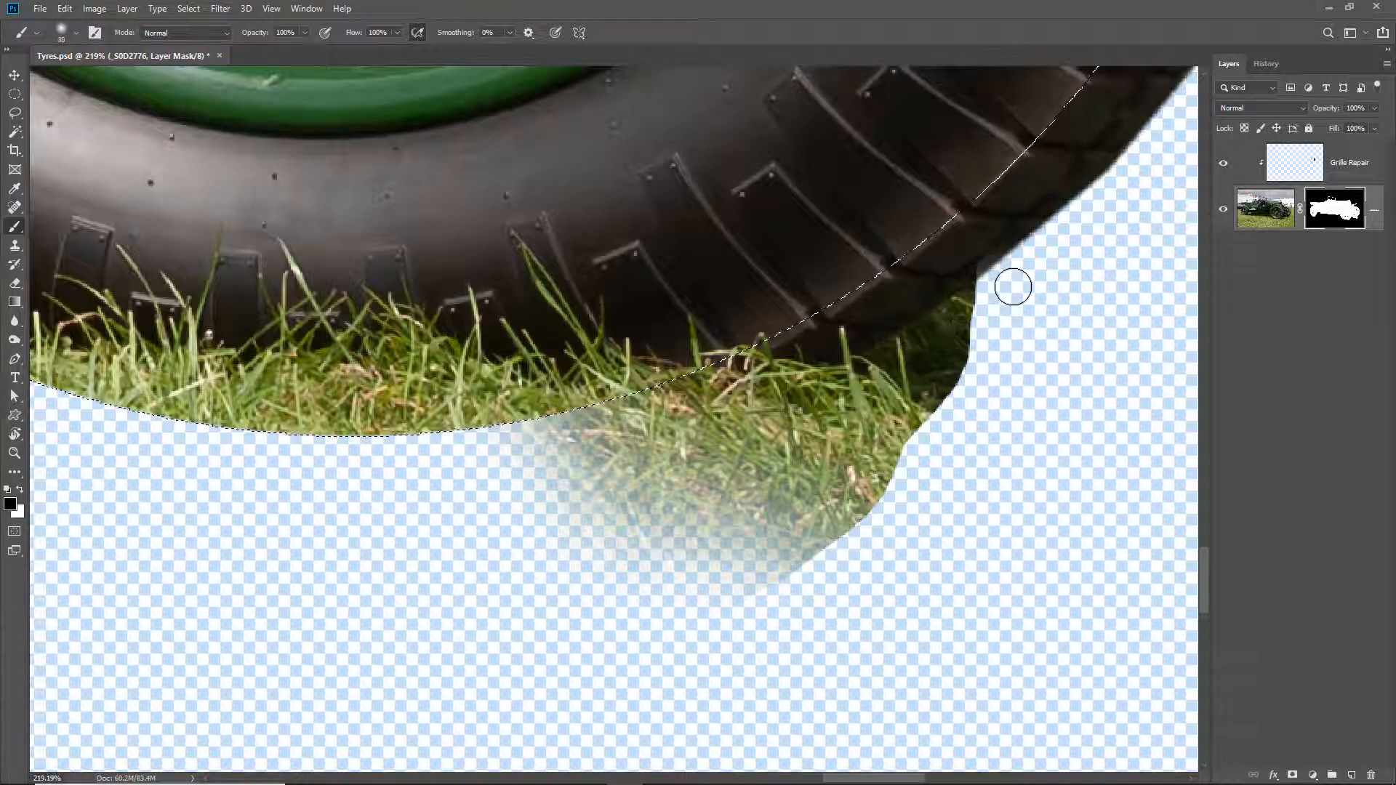
key(bracketleft)
key(bracketleft)
key(bracketleft)
key(bracketleft)
key(bracketleft)
key(bracketleft)
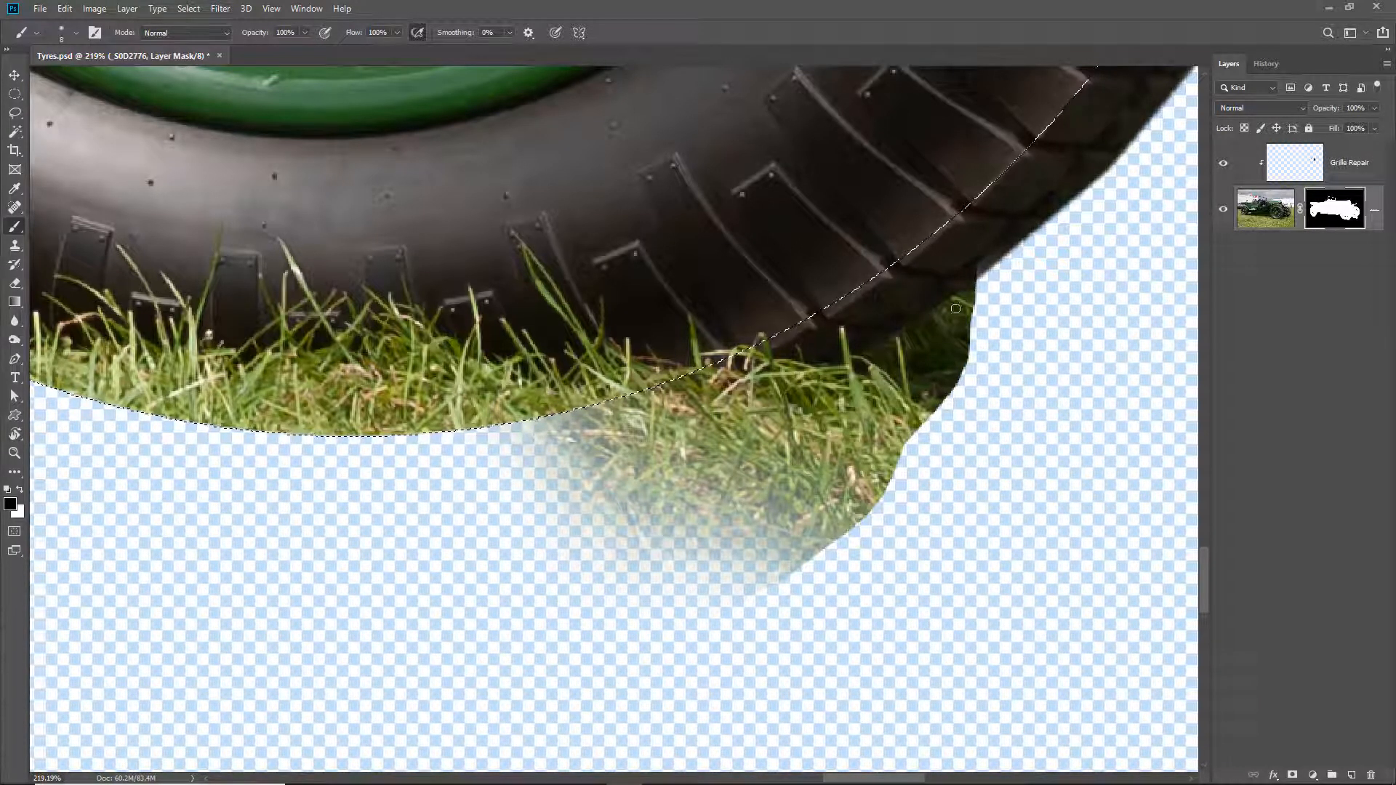
shift+click(892, 343)
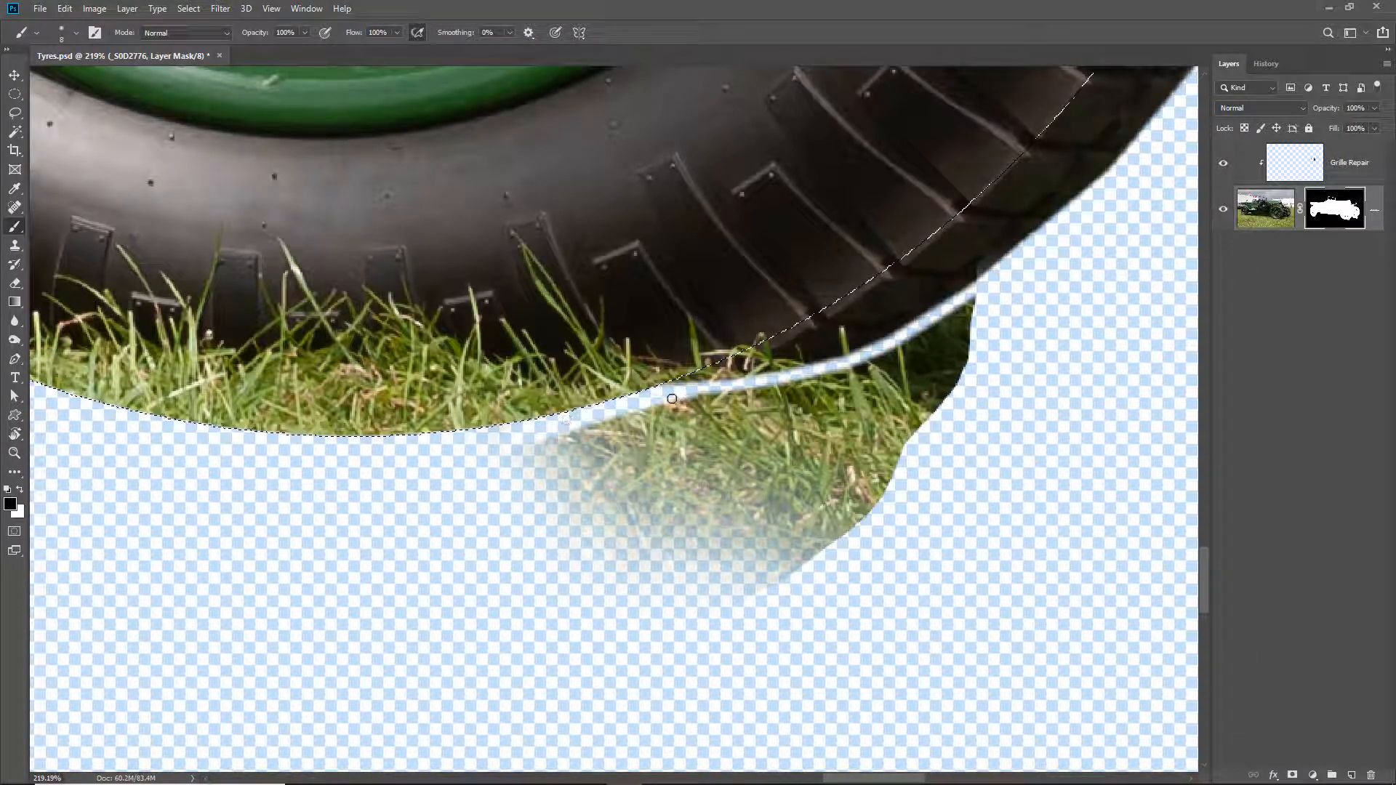
- Enlarge the brush and mask out the grass remaining outside the line painted along the tyre's lower edge
mouse_move(715, 396)
mouse_down()
mouse_move(795, 393)
mouse_move(771, 392)
mouse_move(977, 293)
mouse_move(878, 367)
mouse_move(980, 326)
mouse_move(939, 372)
mouse_move(900, 479)
mouse_move(962, 443)
mouse_move(950, 382)
mouse_move(982, 344)
mouse_move(754, 440)
mouse_move(820, 401)
mouse_move(504, 466)
mouse_move(528, 464)
mouse_move(518, 491)
mouse_move(894, 446)
mouse_move(886, 463)
mouse_move(634, 514)
mouse_move(549, 574)
mouse_move(612, 594)
mouse_move(690, 682)
mouse_move(725, 430)
mouse_move(870, 374)
mouse_move(675, 446)
mouse_up()
key(bracketright)
key(bracketright)
key(bracketright)
key(bracketright)
key(bracketright)
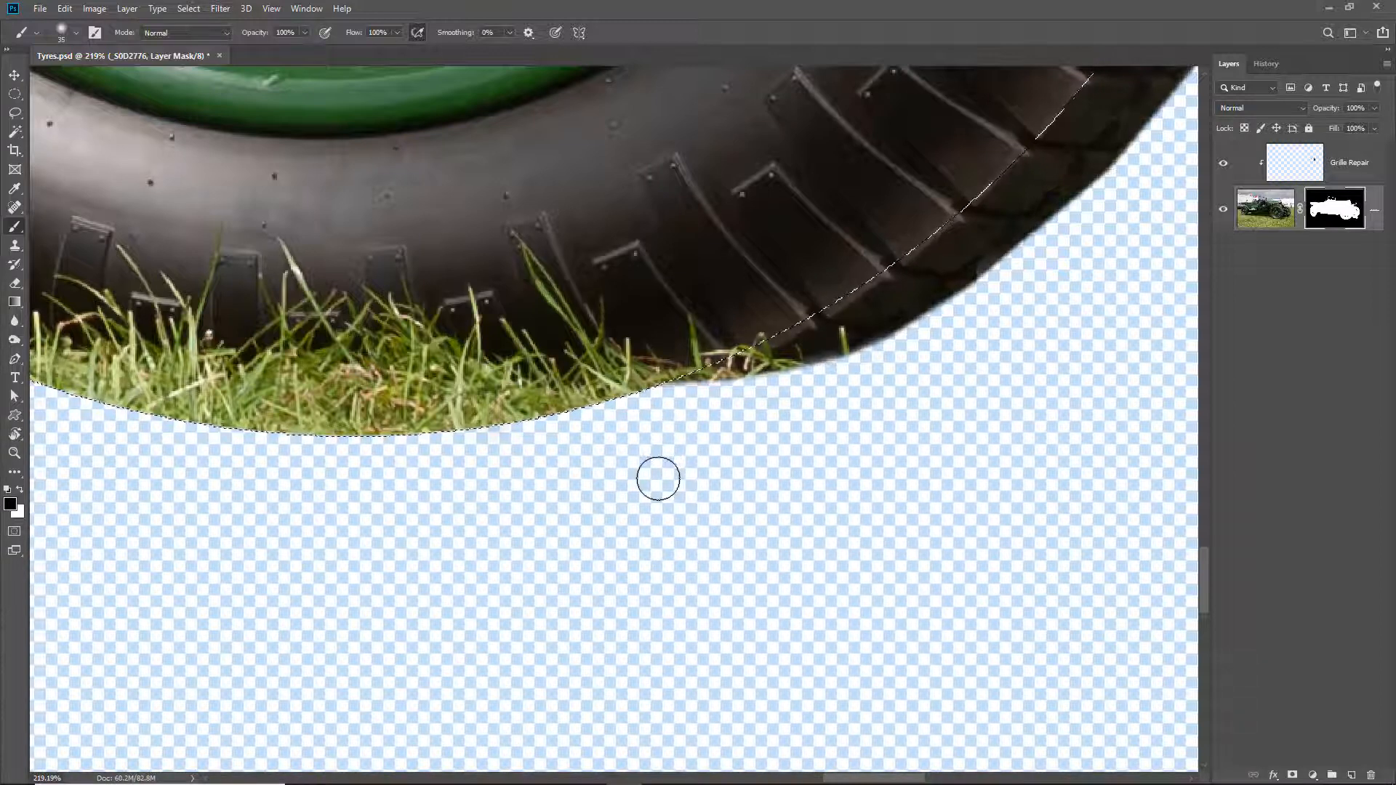
- Trim the mask along the tyre's lower edge with a smaller brush, fit the whole car in view and deselect
key([)
key([)
key([)
key([)
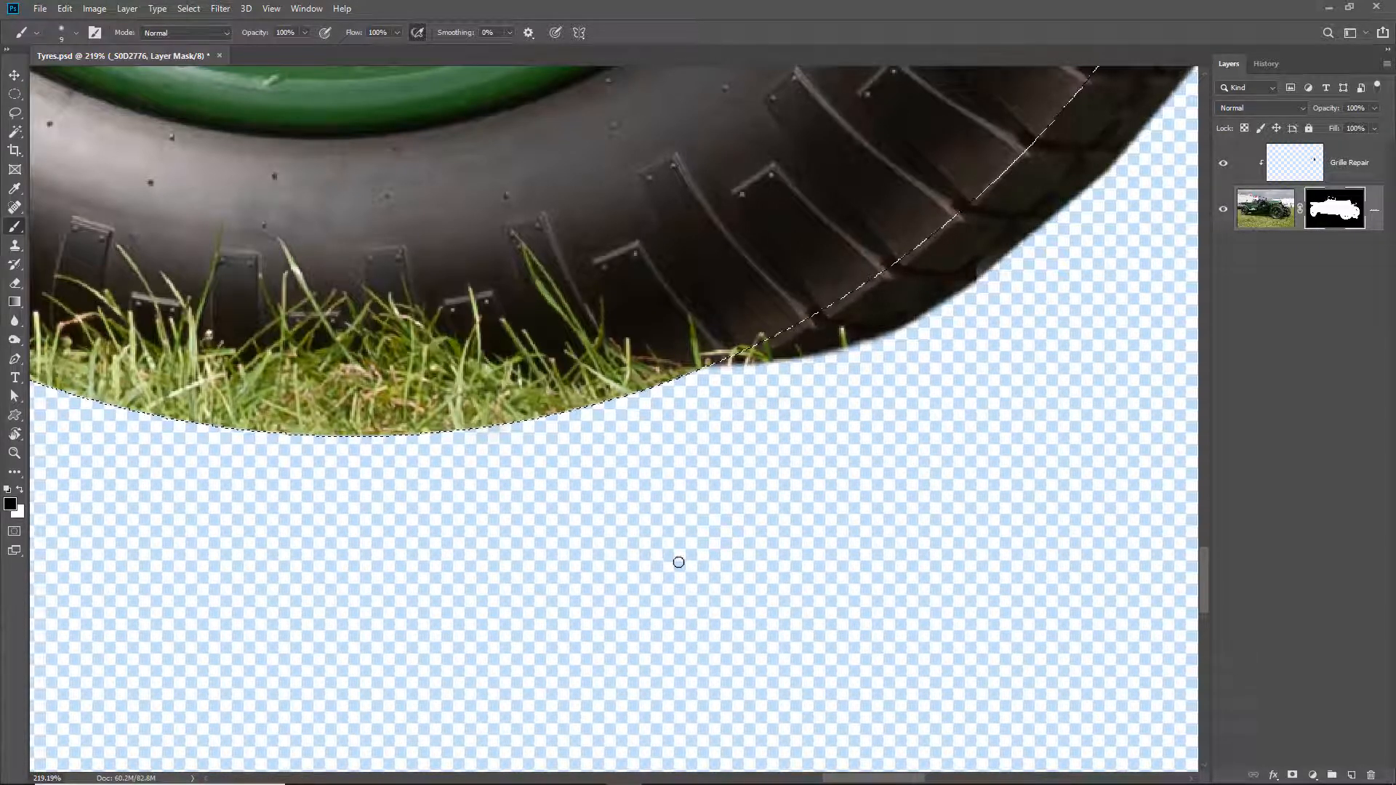
key(ctrl+0)
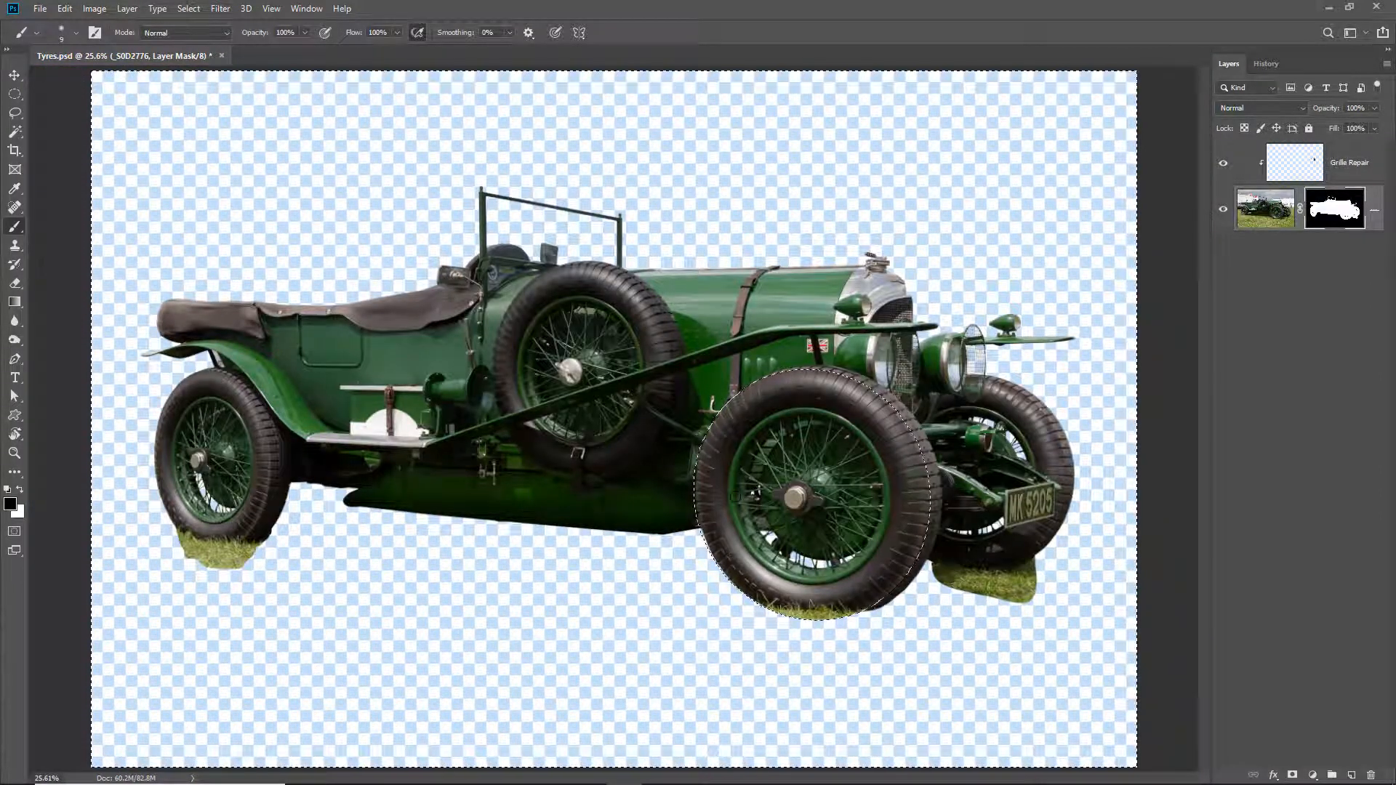
key(ctrl+d)
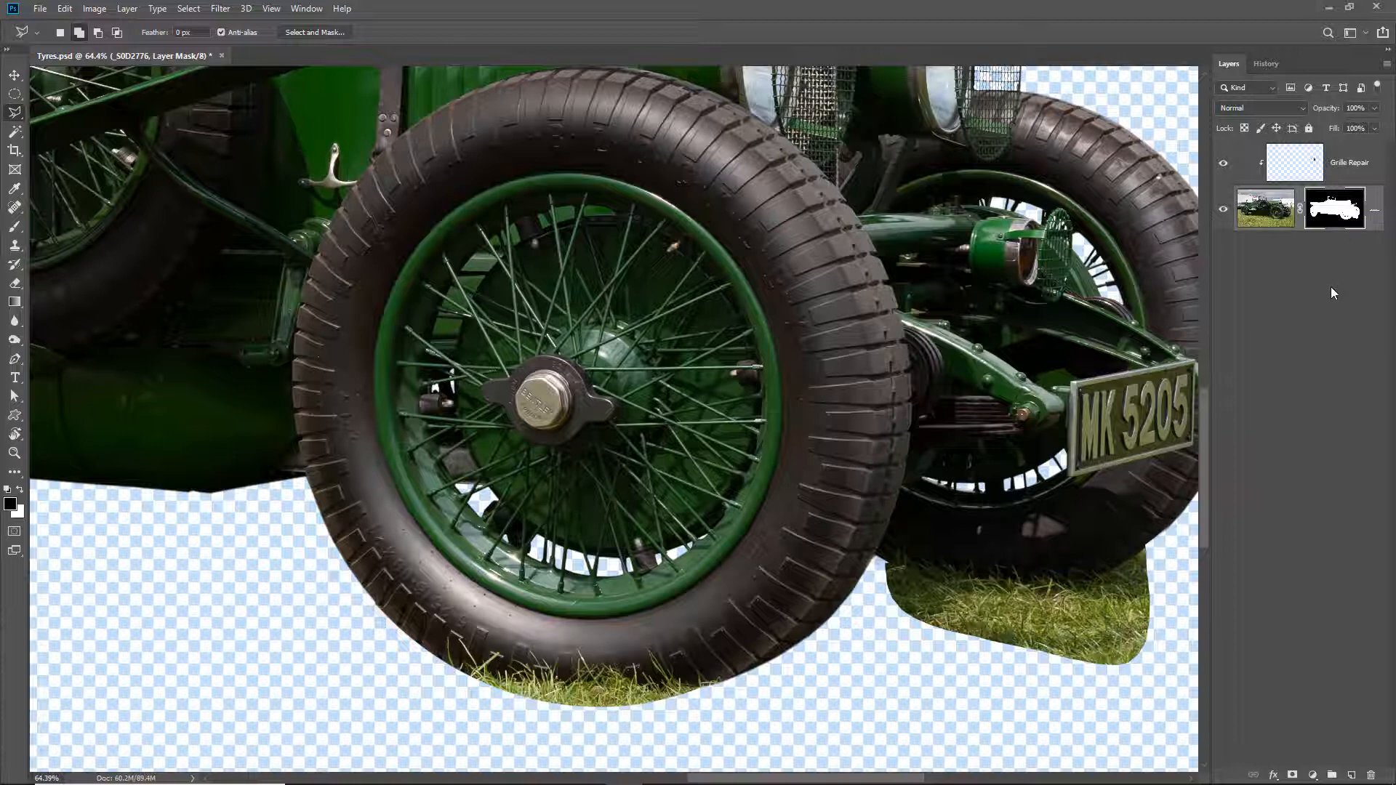
- Target the car image instead of its mask and outline a clean section of the near front tyre's right side with the Polygonal Lasso
click(1264, 211)
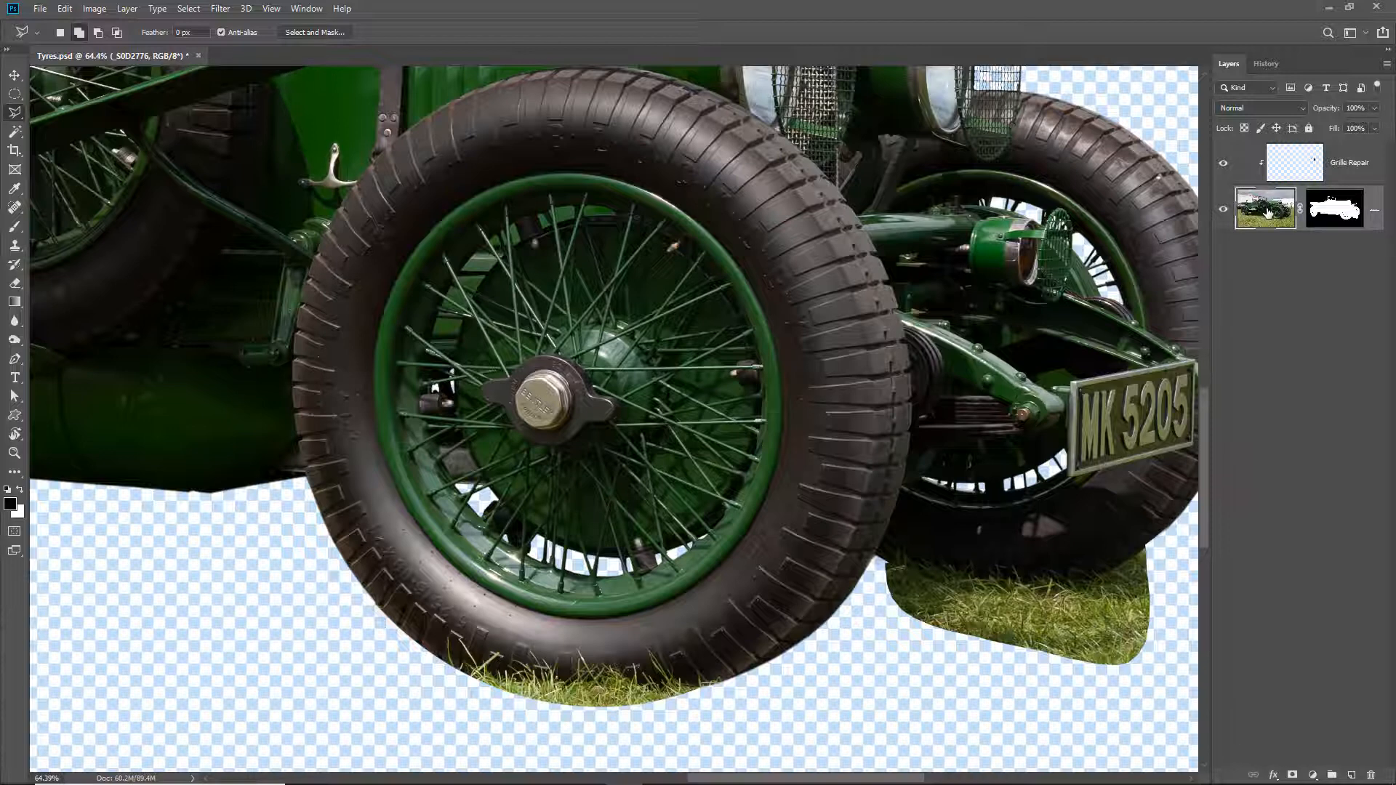
key(v)
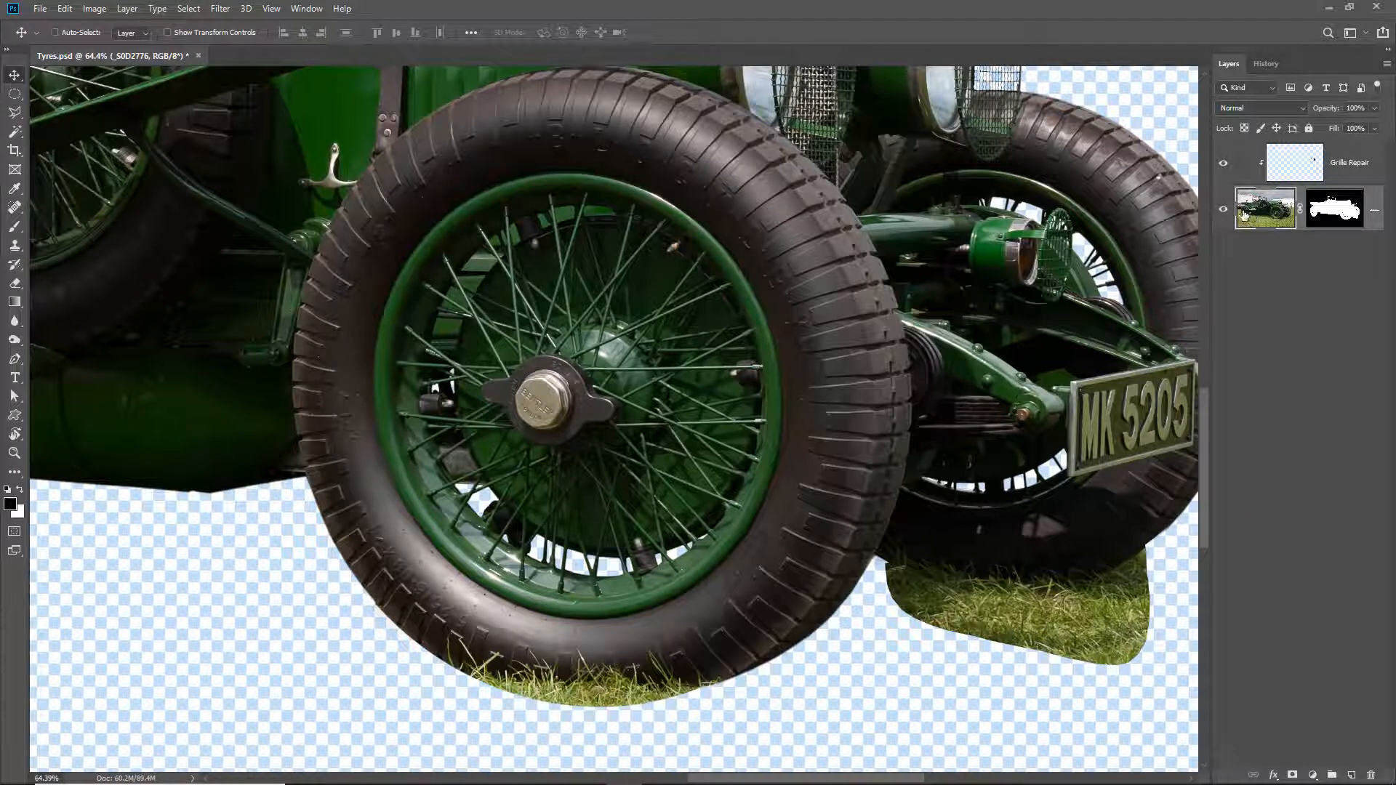
click(14, 113)
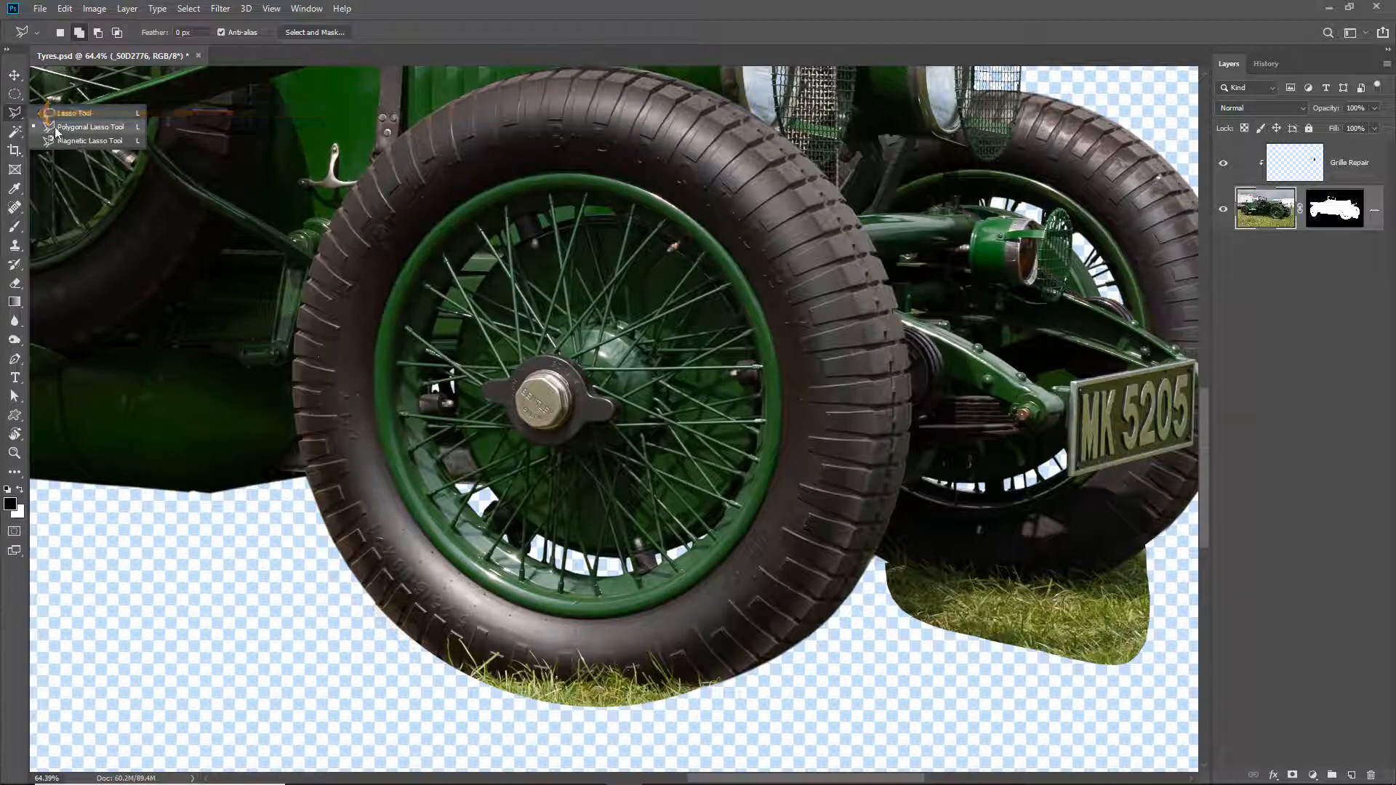
click(54, 126)
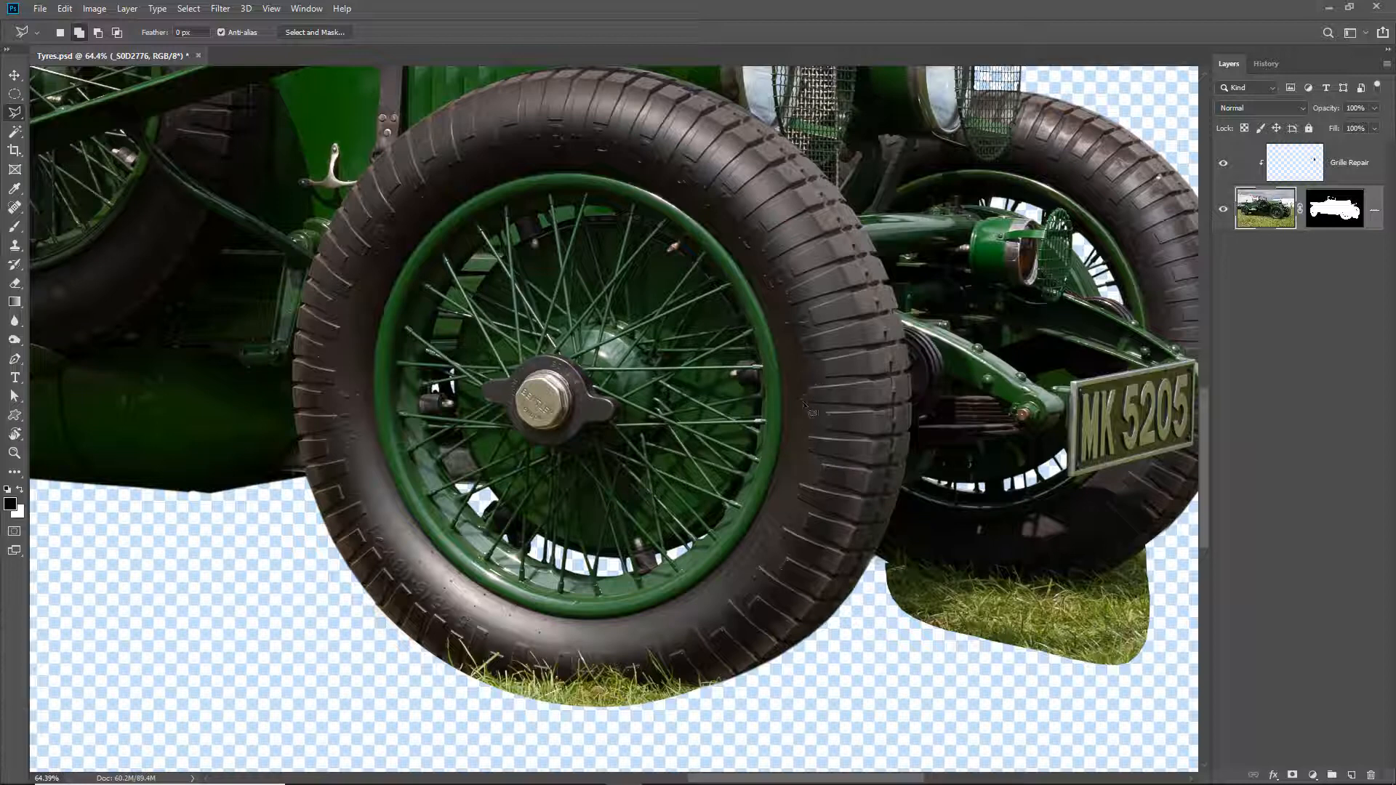
scroll(818, 464, up, 2)
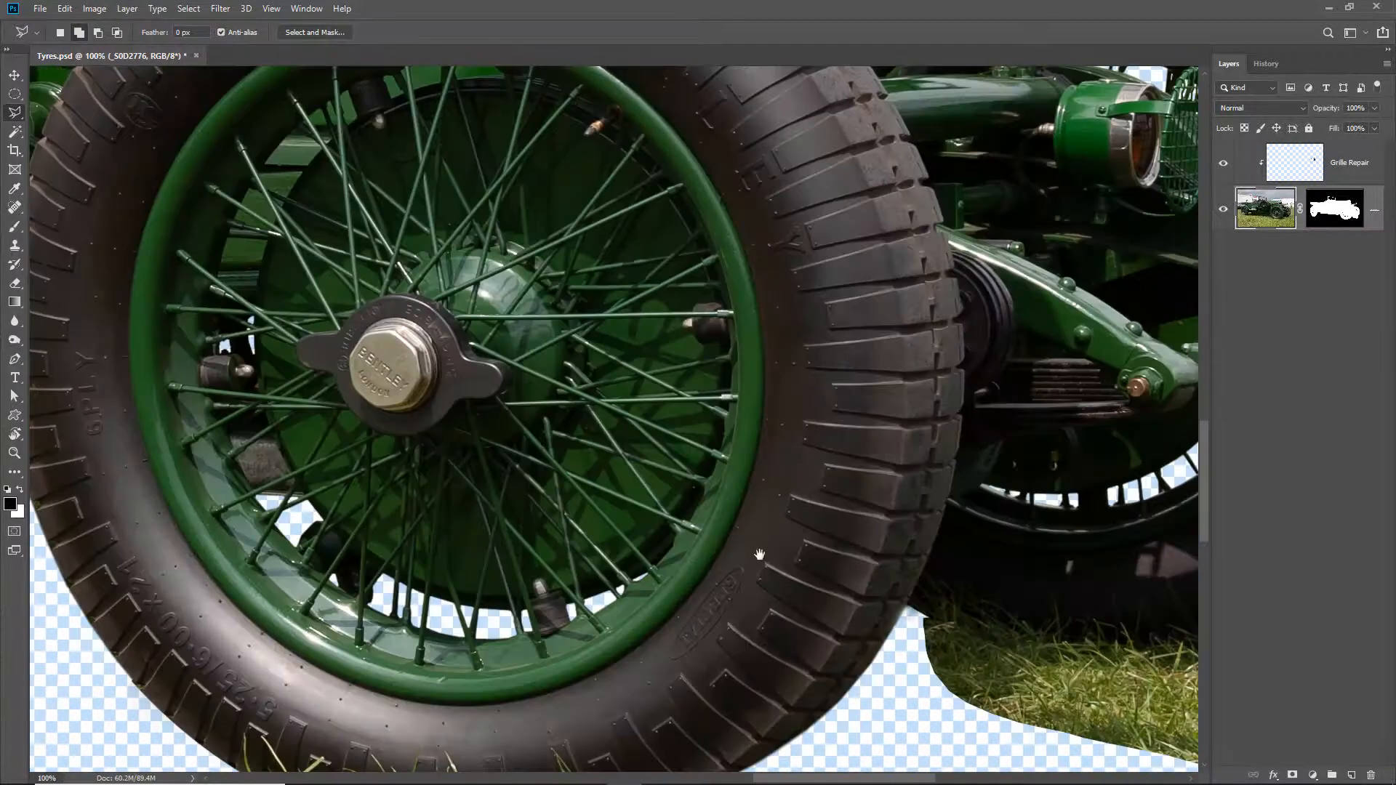
drag(758, 555, 794, 413)
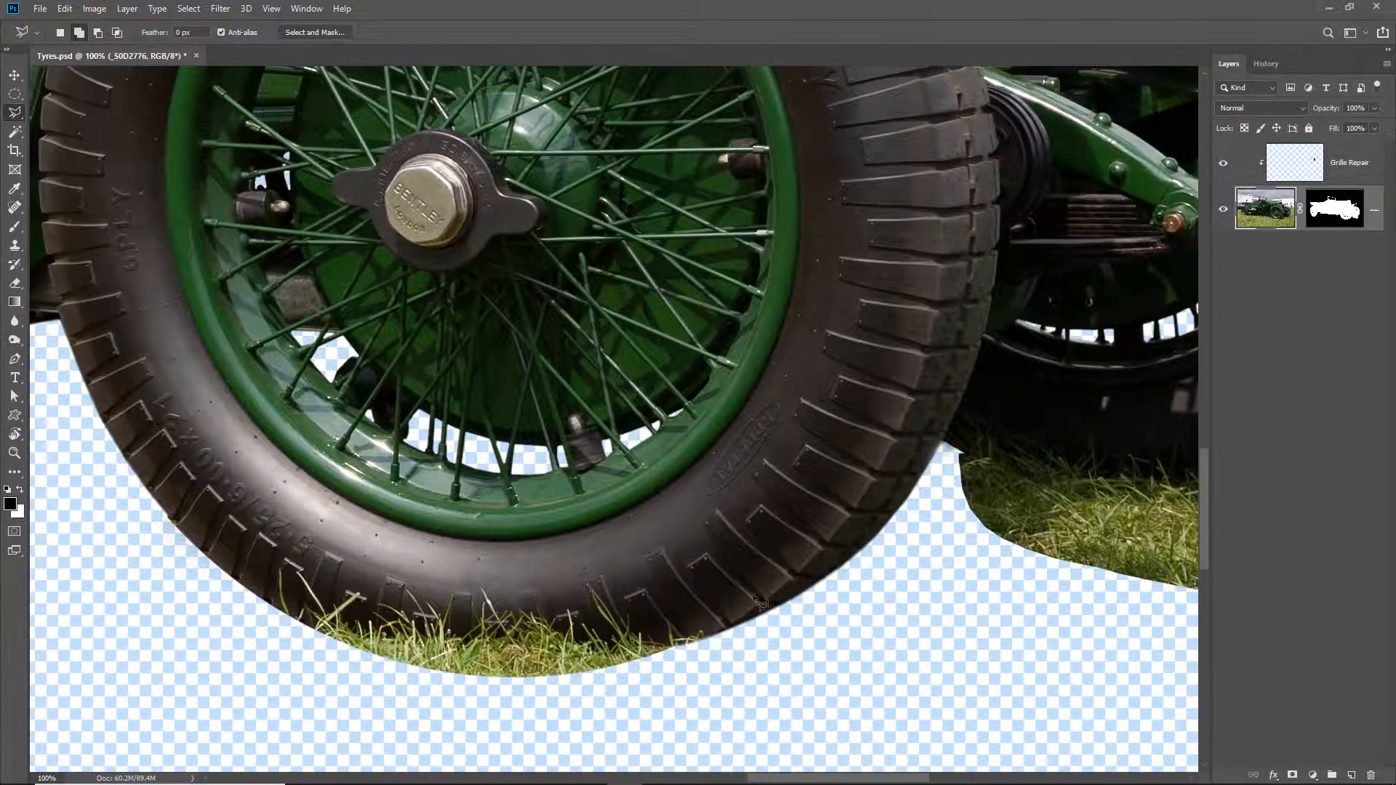
click(726, 628)
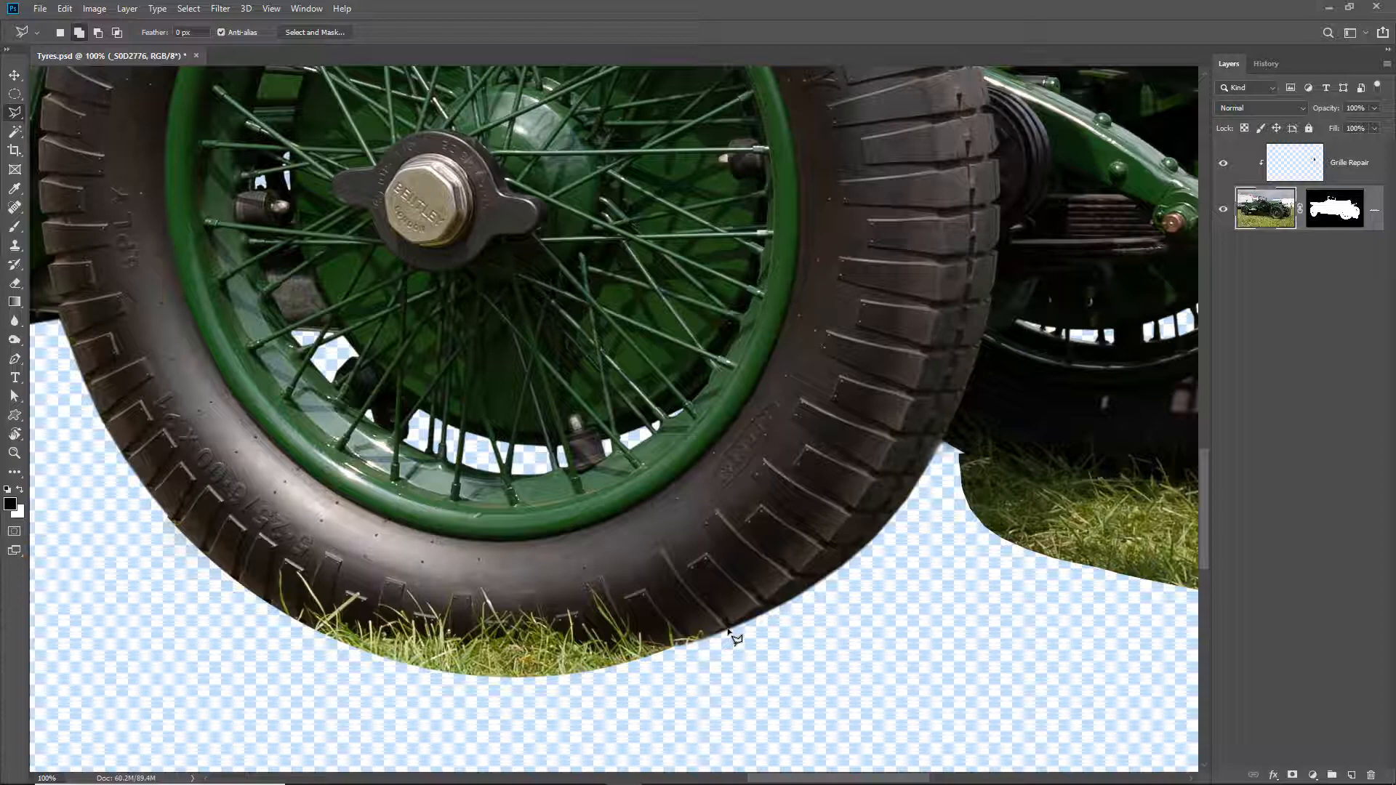
click(651, 513)
click(749, 419)
click(819, 251)
click(798, 91)
click(923, 82)
click(939, 134)
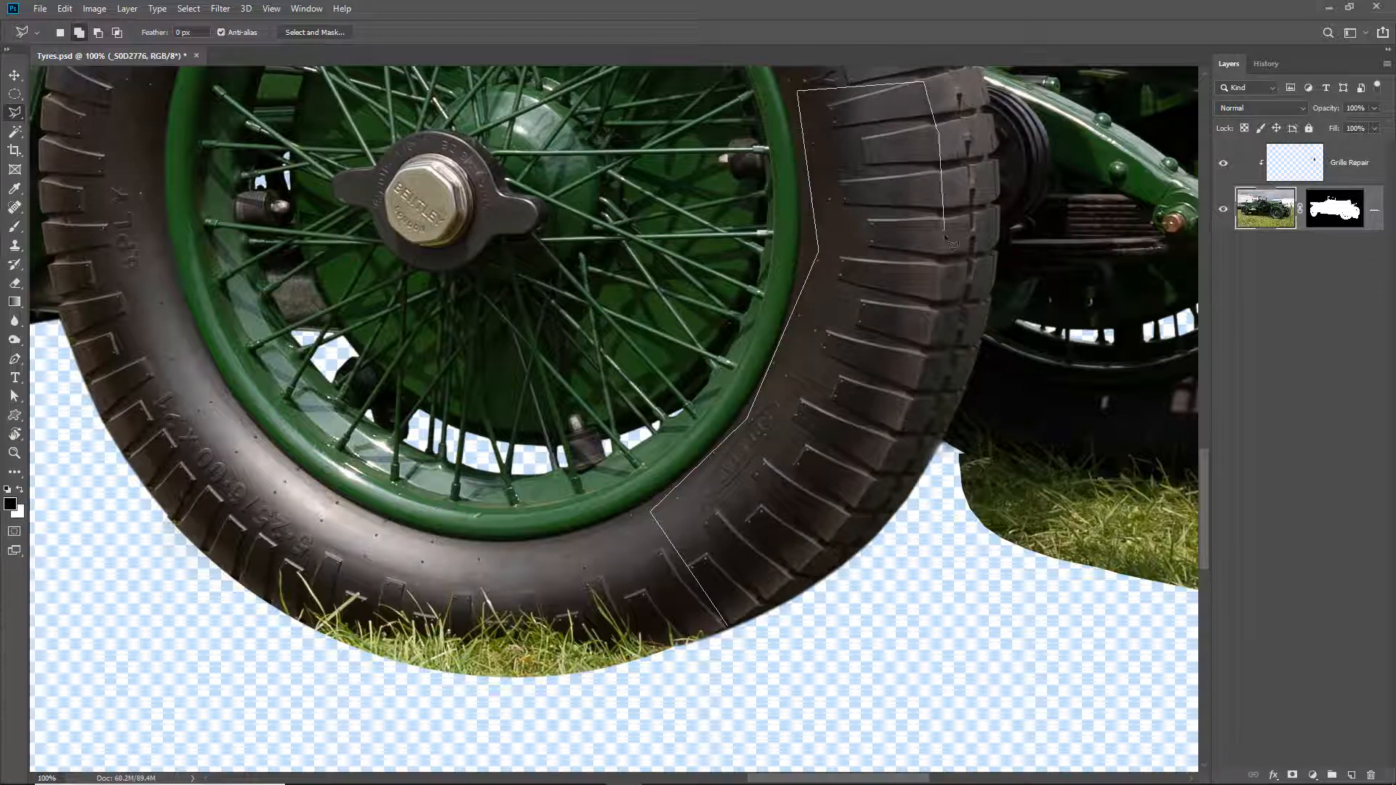
click(948, 249)
click(883, 486)
click(813, 569)
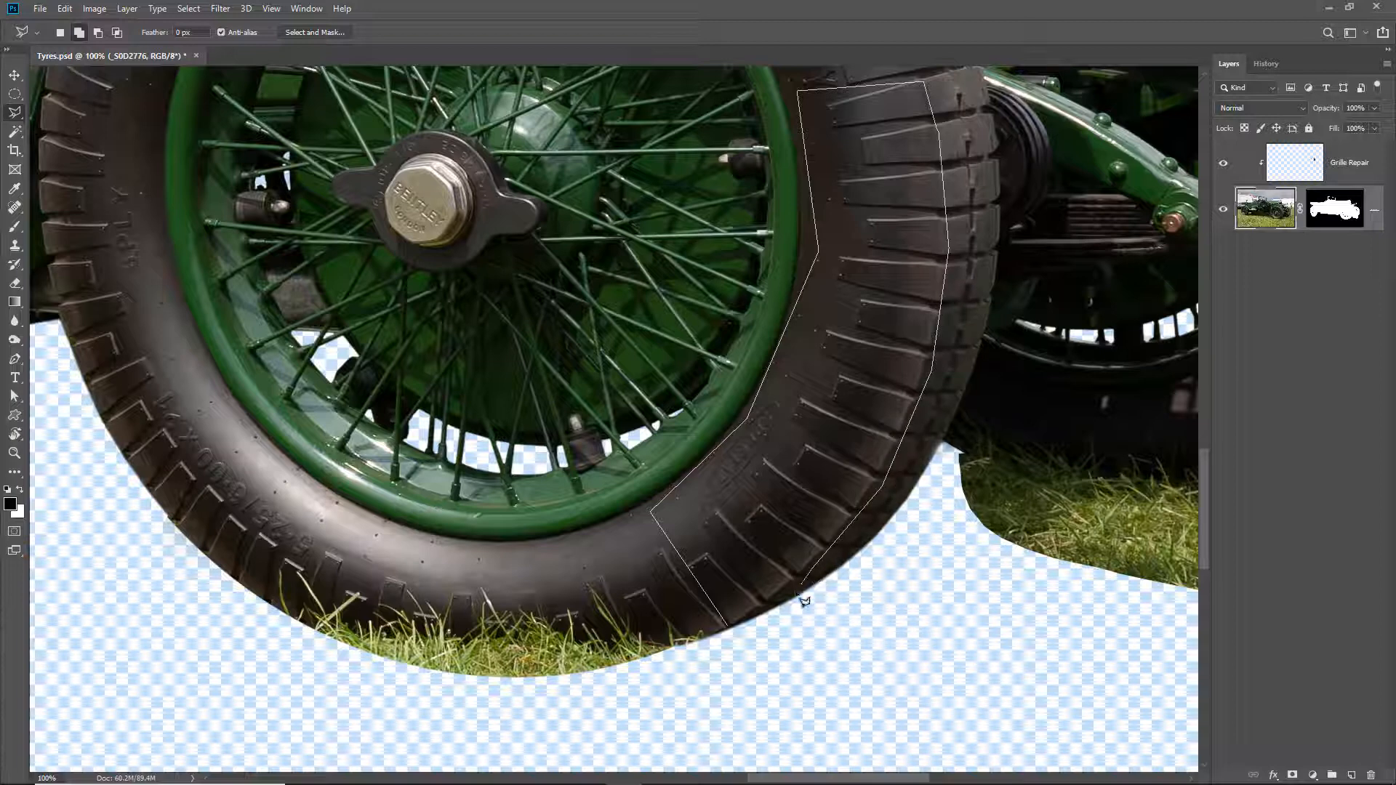
click(730, 626)
click(730, 626)
- Feather the tyre section's selection by 7.6 px in Select and Mask and output it as a selection
click(314, 32)
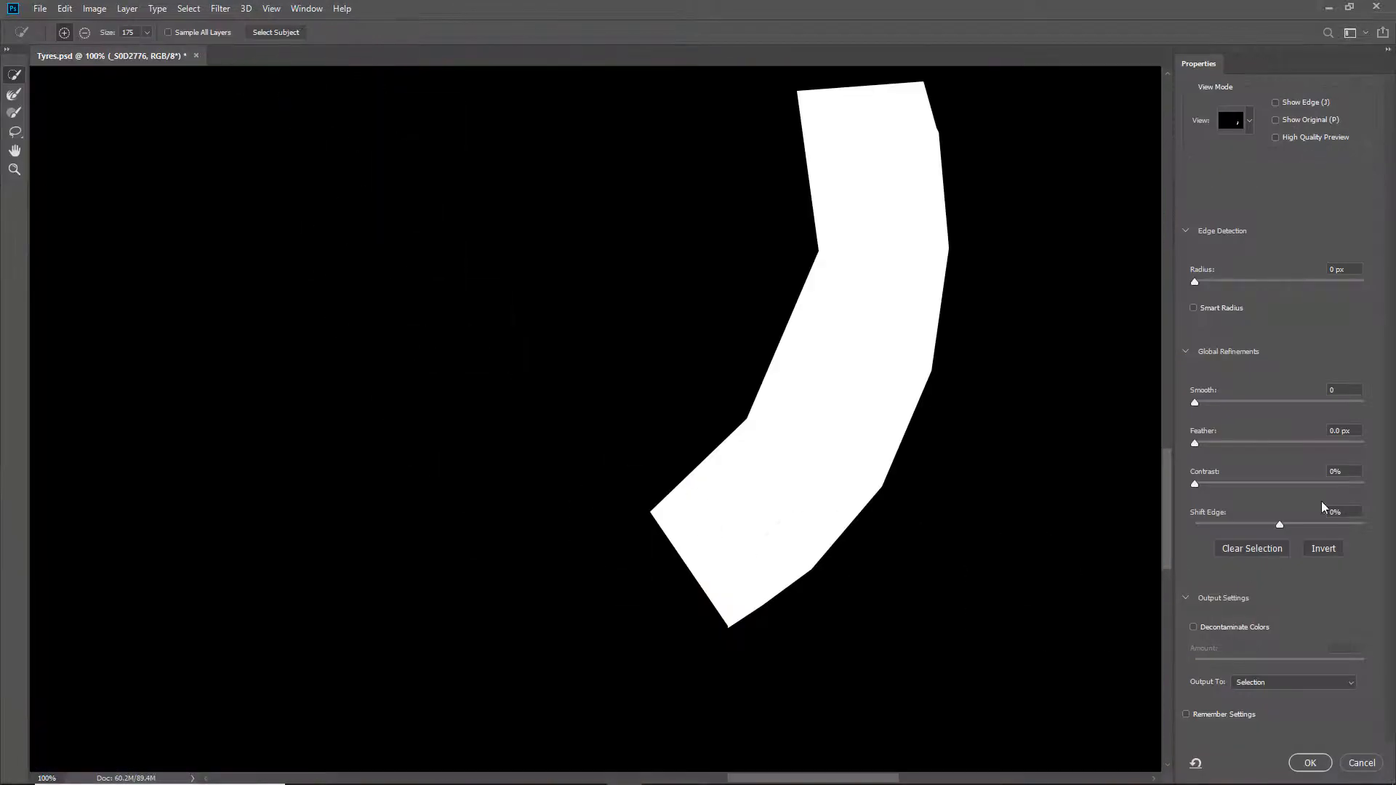
click(1246, 443)
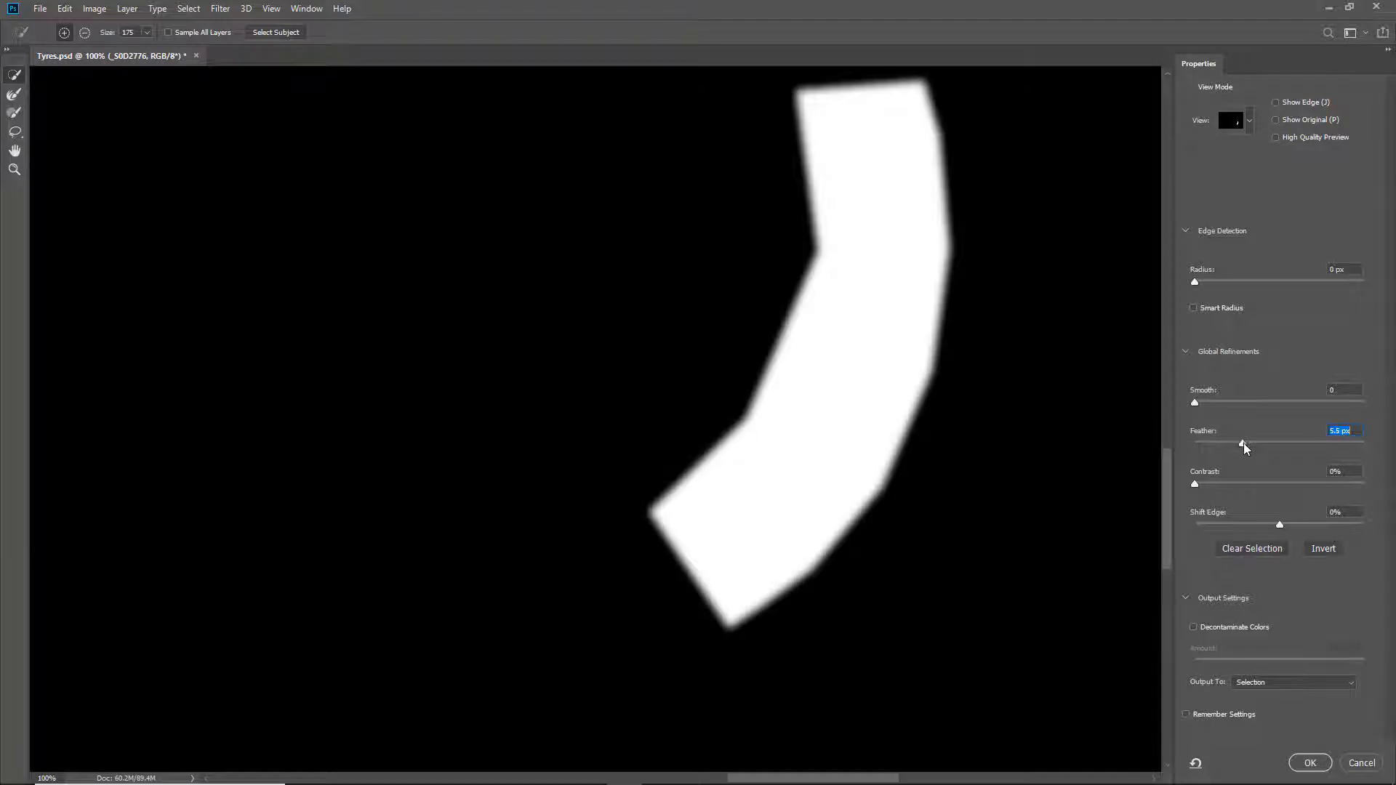
drag(1251, 445, 1253, 447)
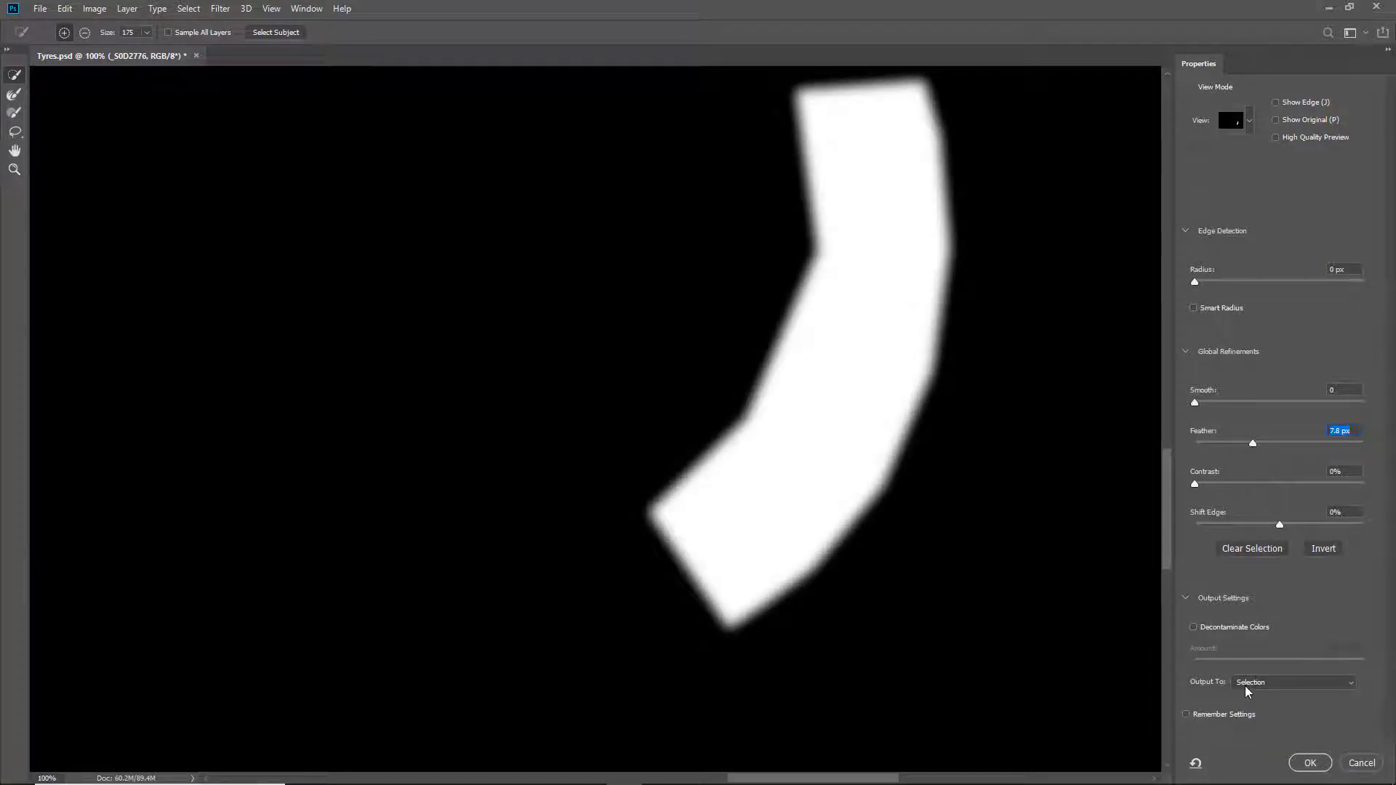
click(1310, 763)
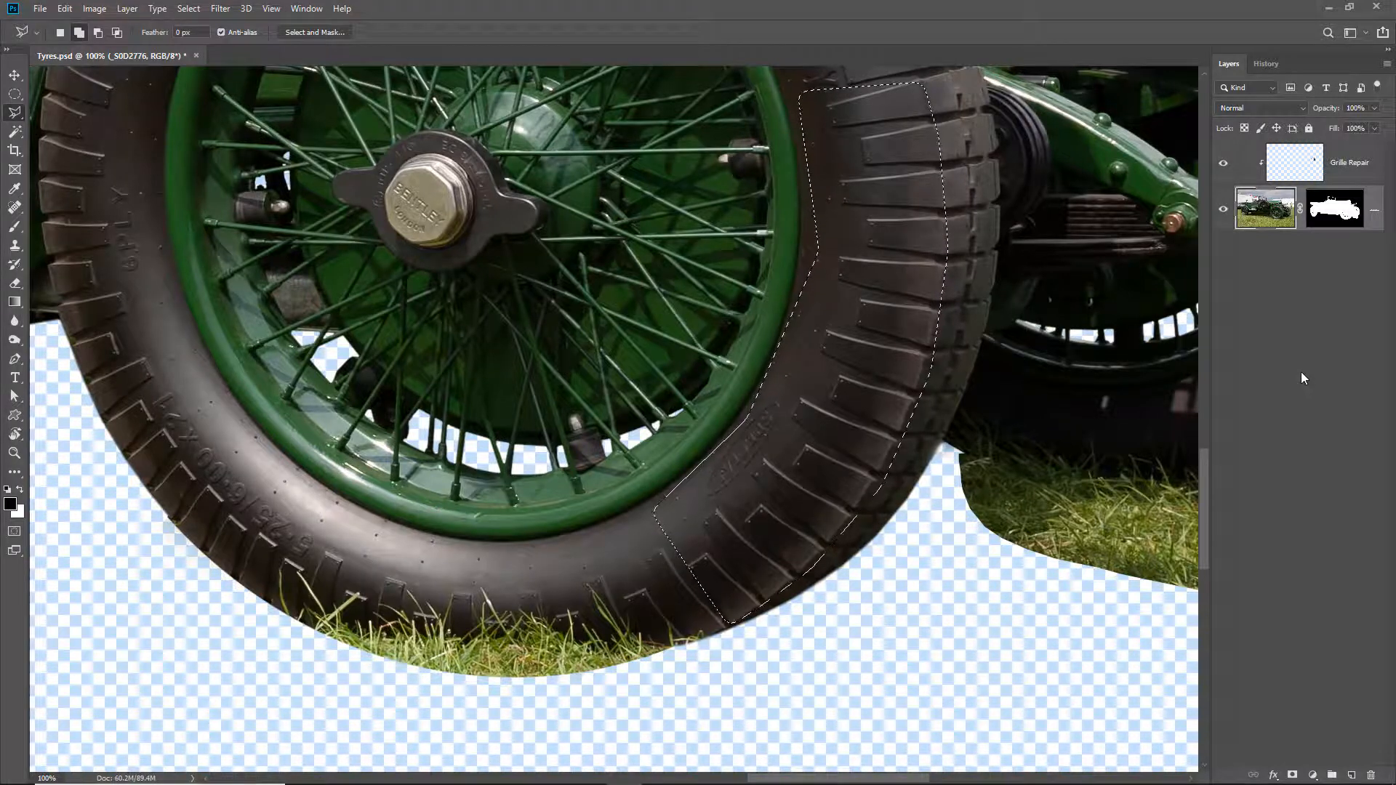
- Copy the selected tyre section to a new layer and move it across to the grass-covered base of the near front tyre
key(ctrl+j)
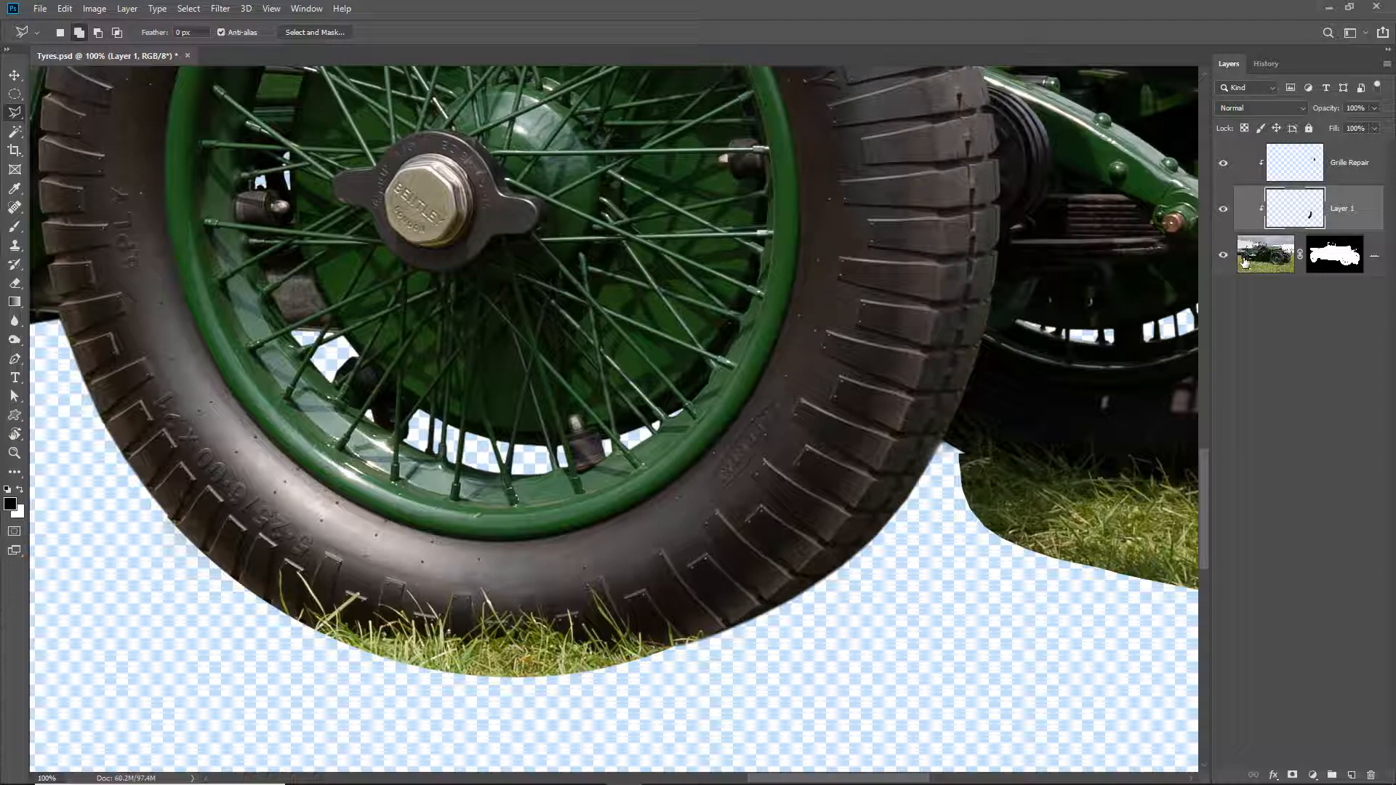
click(15, 76)
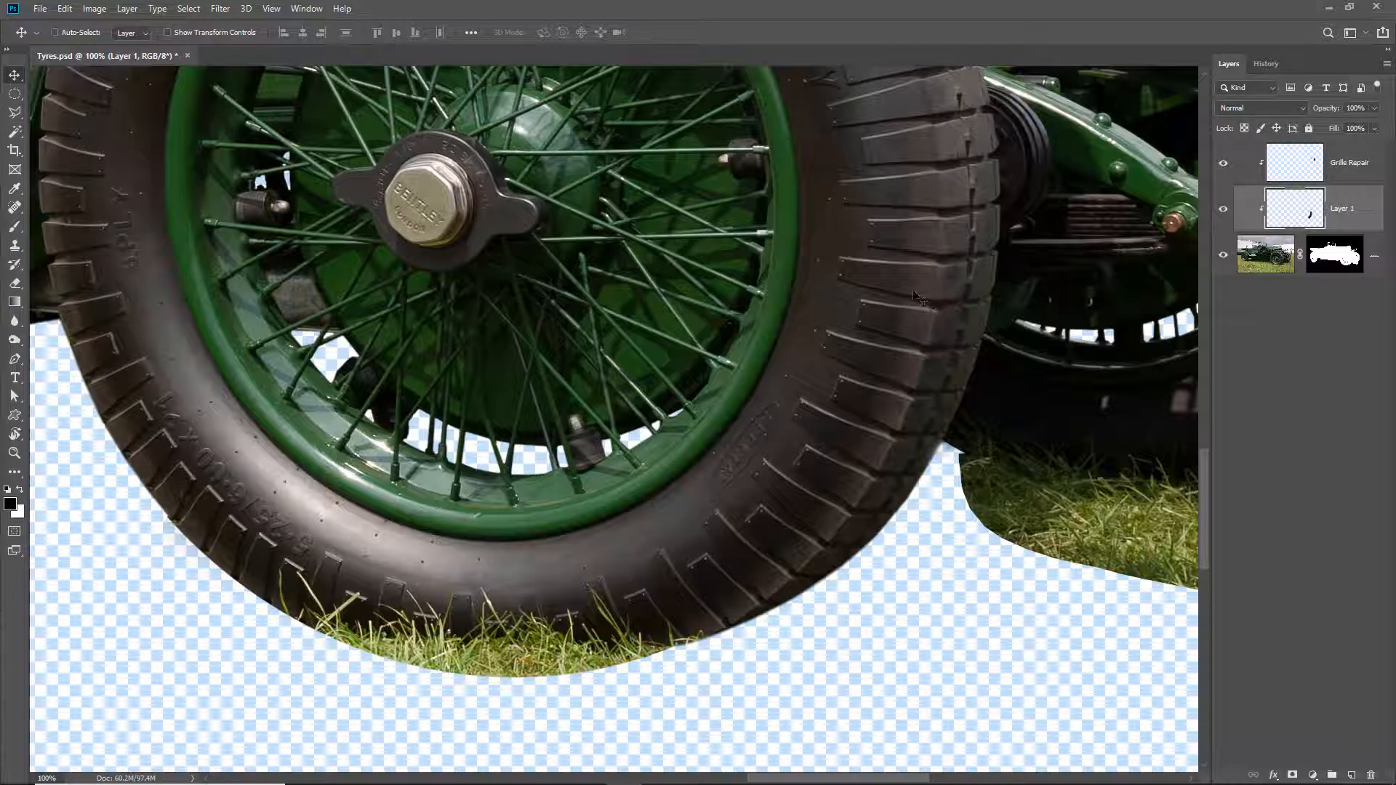
drag(909, 299, 535, 453)
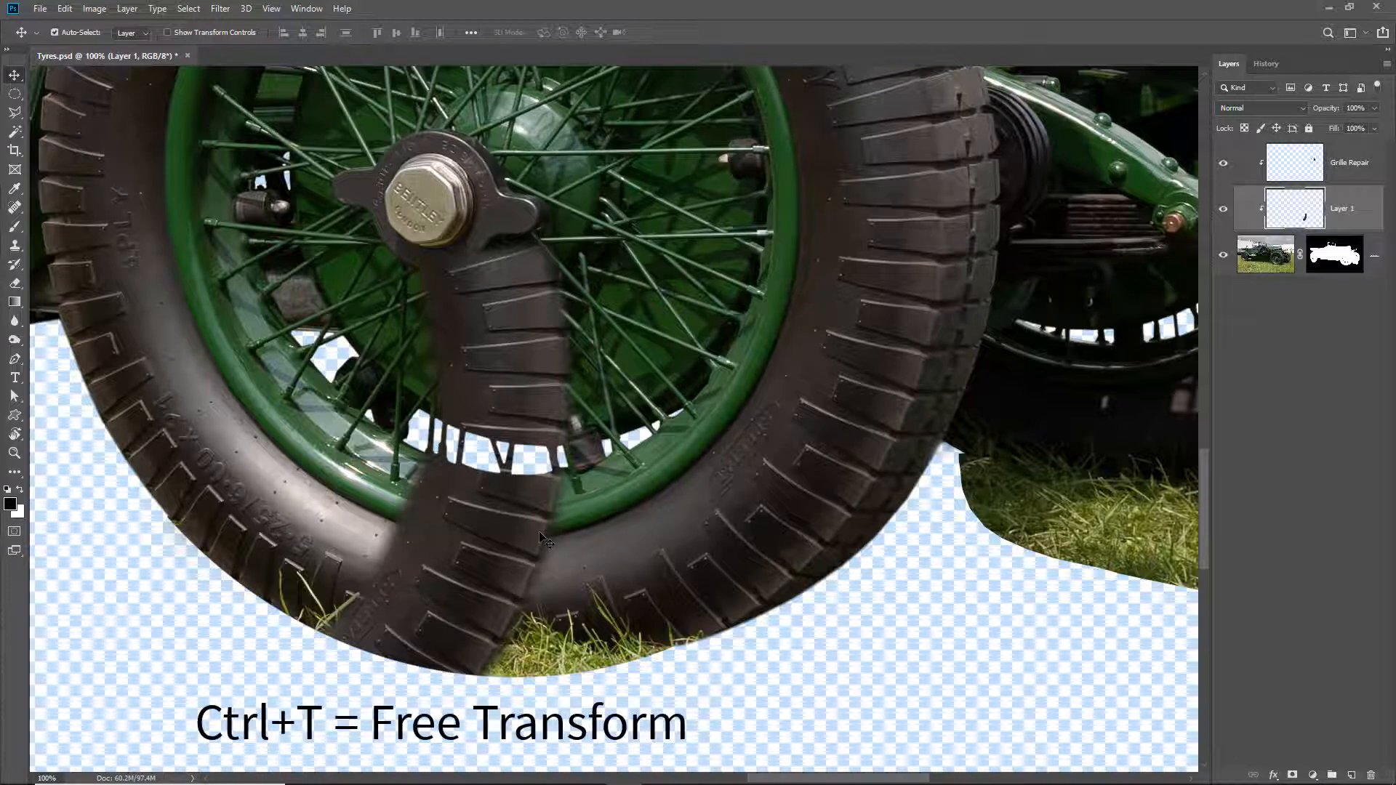
- Free-transform the copied tyre section, rotating it to about 71.7° and positioning it over the grass along the near front tyre's base
key(ctrl+t)
key(ctrl+t)
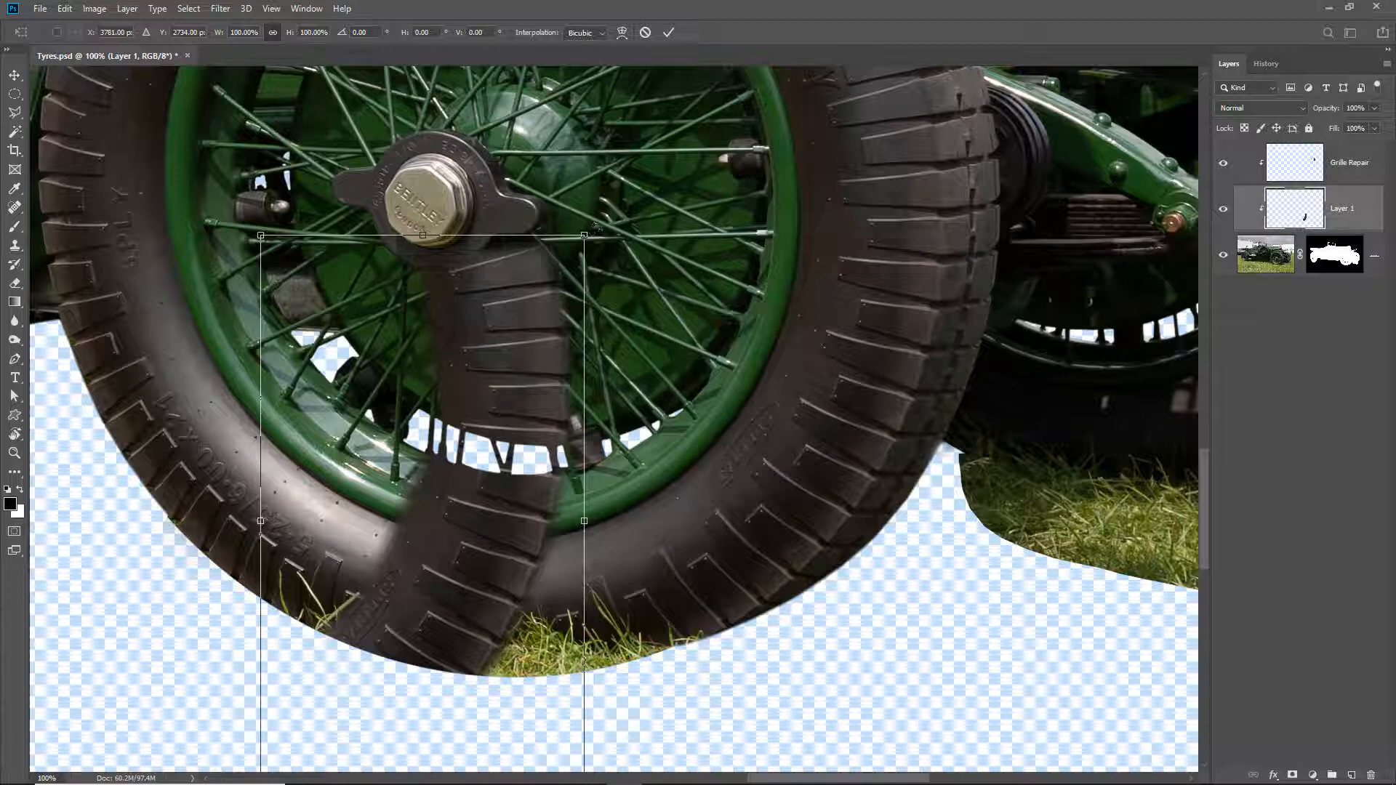
drag(595, 226, 780, 674)
drag(541, 576, 588, 623)
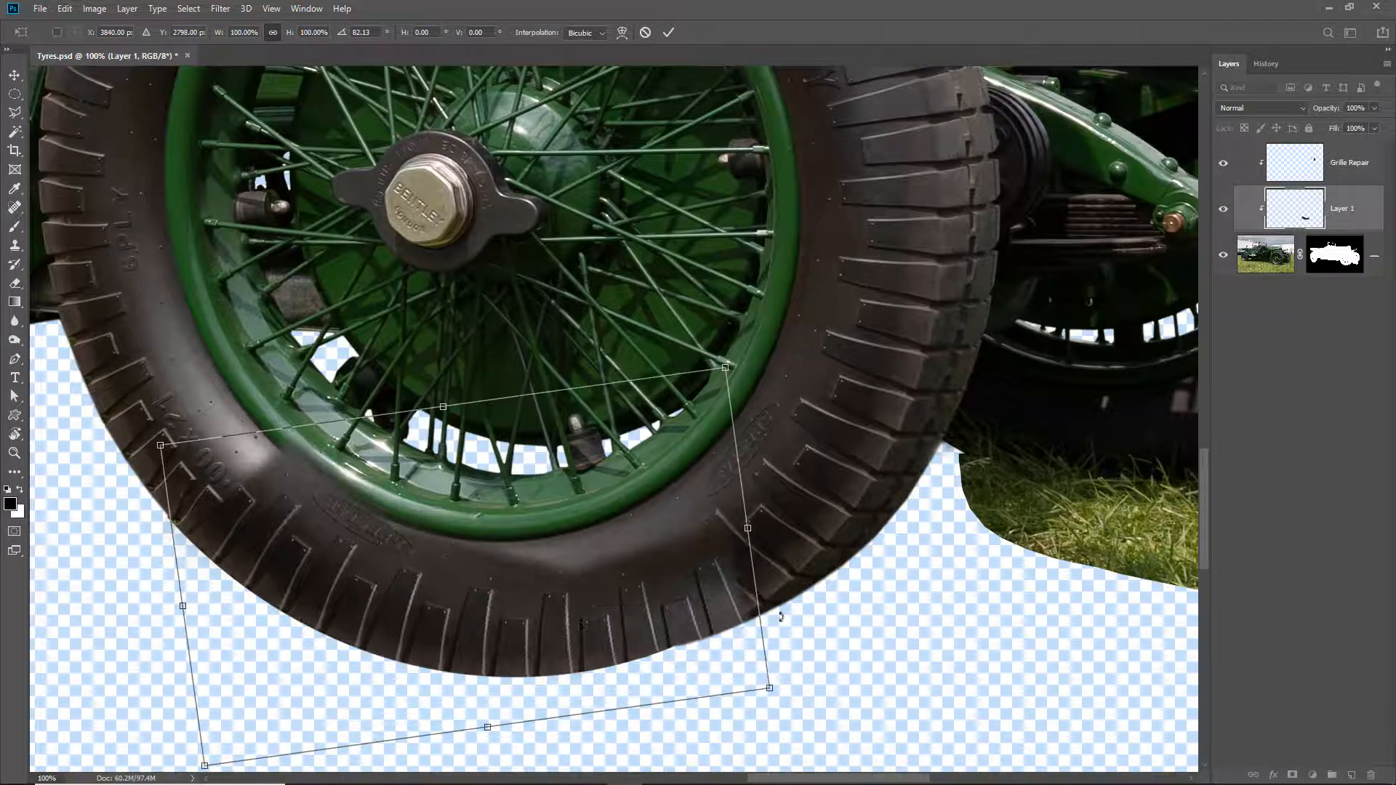
drag(786, 605, 829, 568)
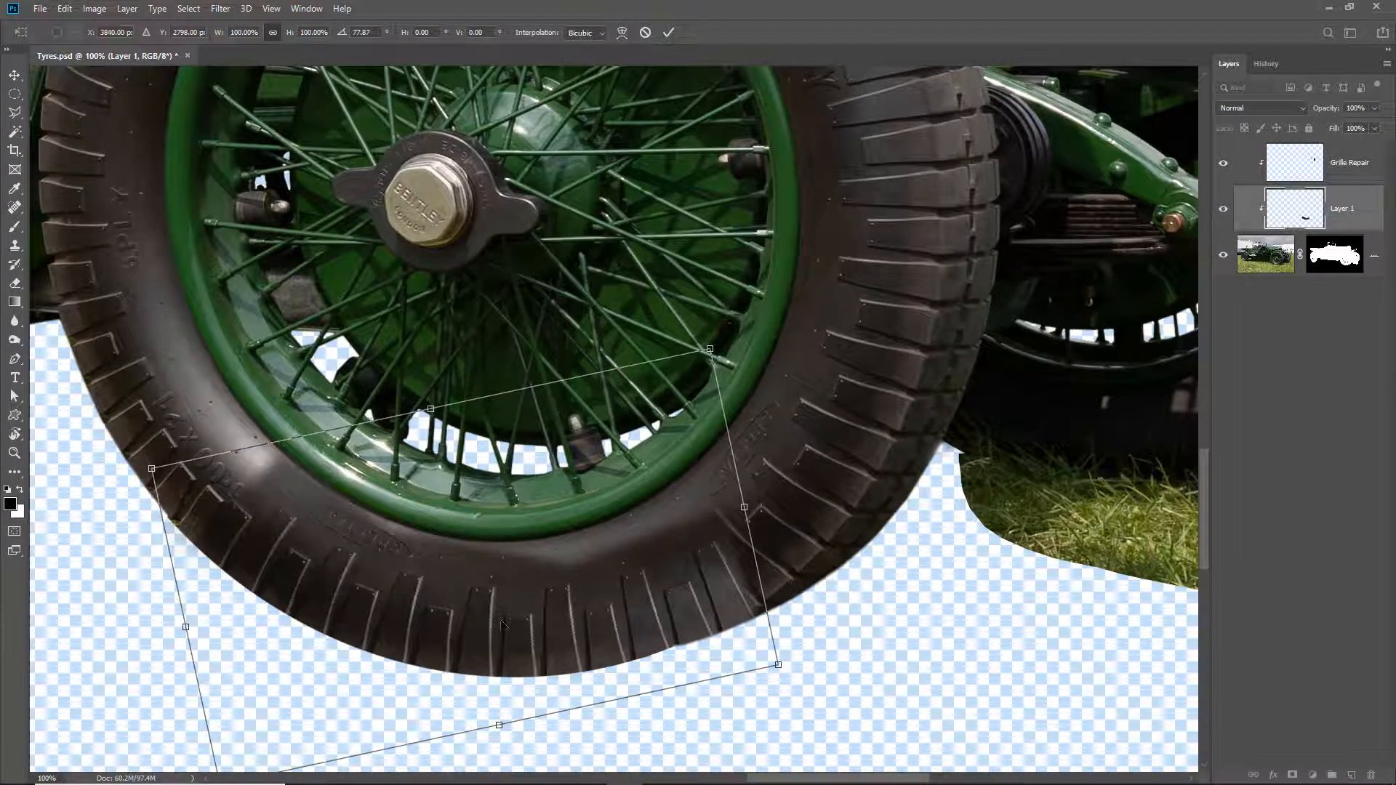
mouse_move(502, 624)
mouse_down()
mouse_move(544, 624)
mouse_move(513, 620)
mouse_up()
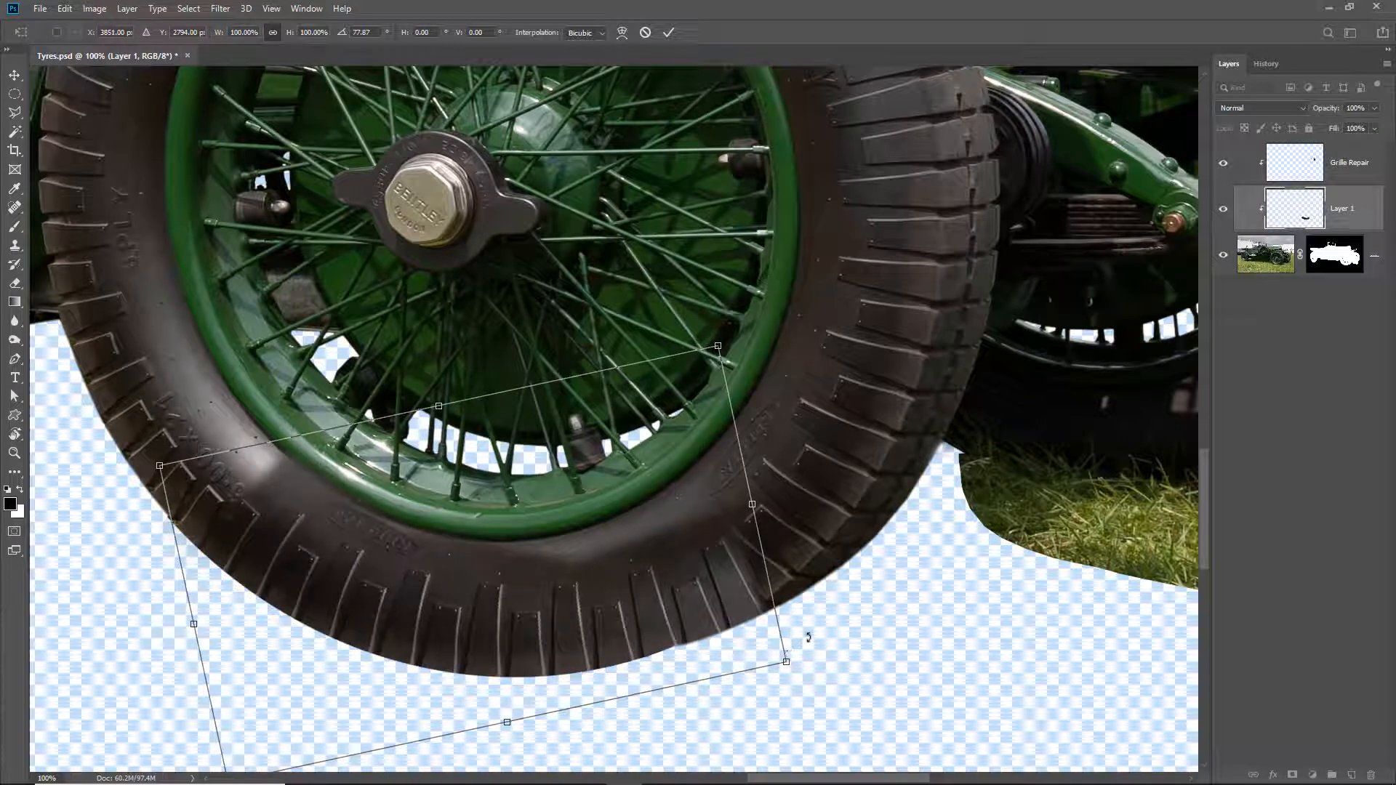
drag(808, 637, 807, 617)
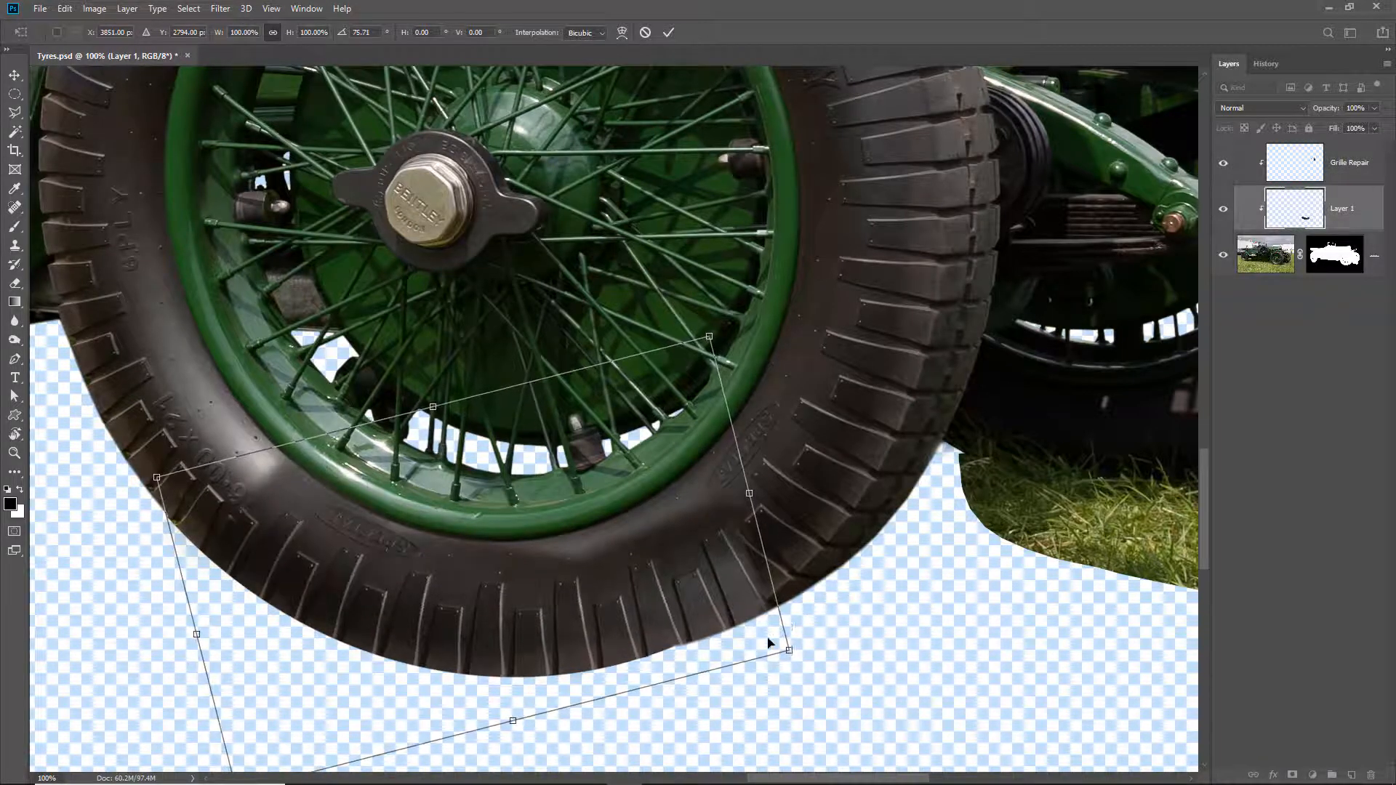
drag(732, 648, 800, 620)
mouse_move(583, 650)
mouse_down()
mouse_move(600, 670)
mouse_move(592, 656)
mouse_up()
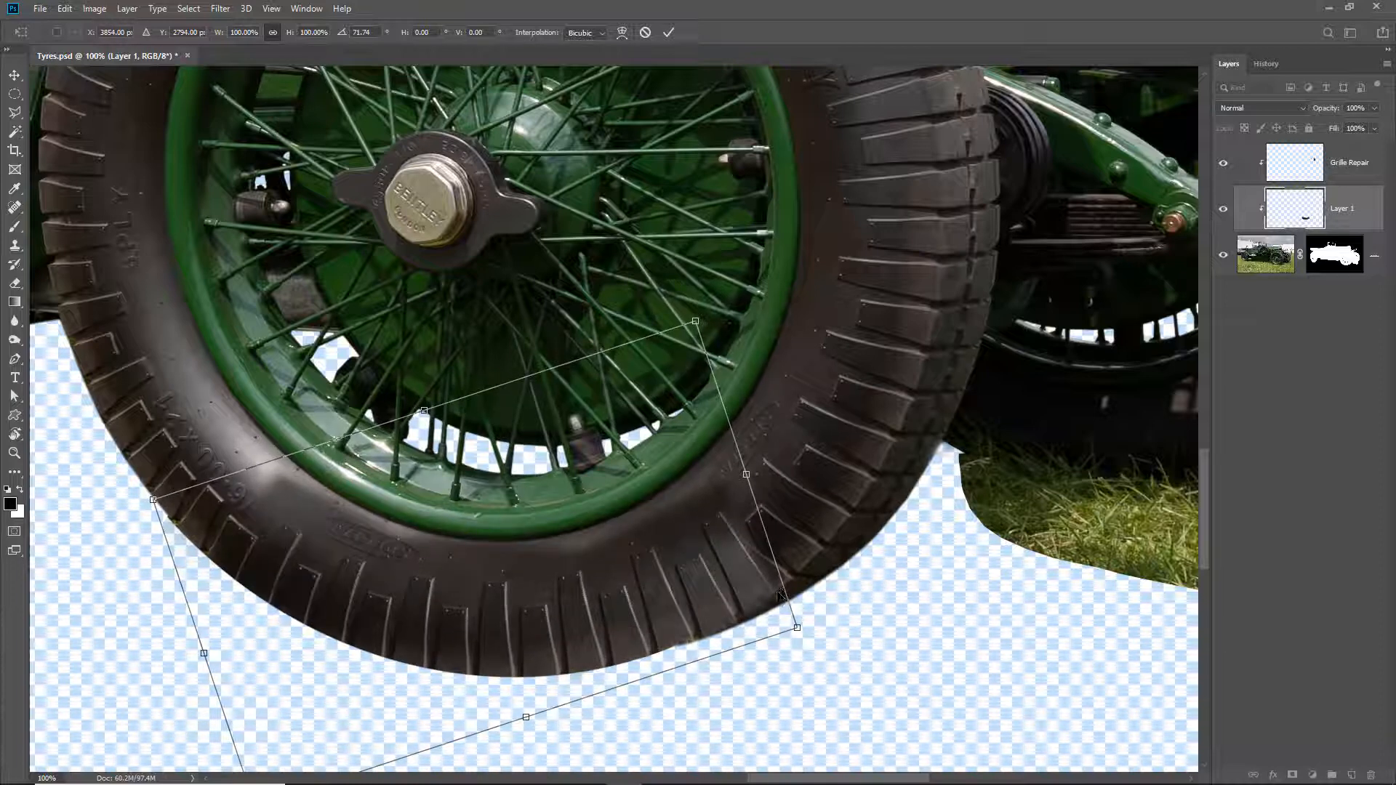
drag(647, 616, 652, 618)
key(Up)
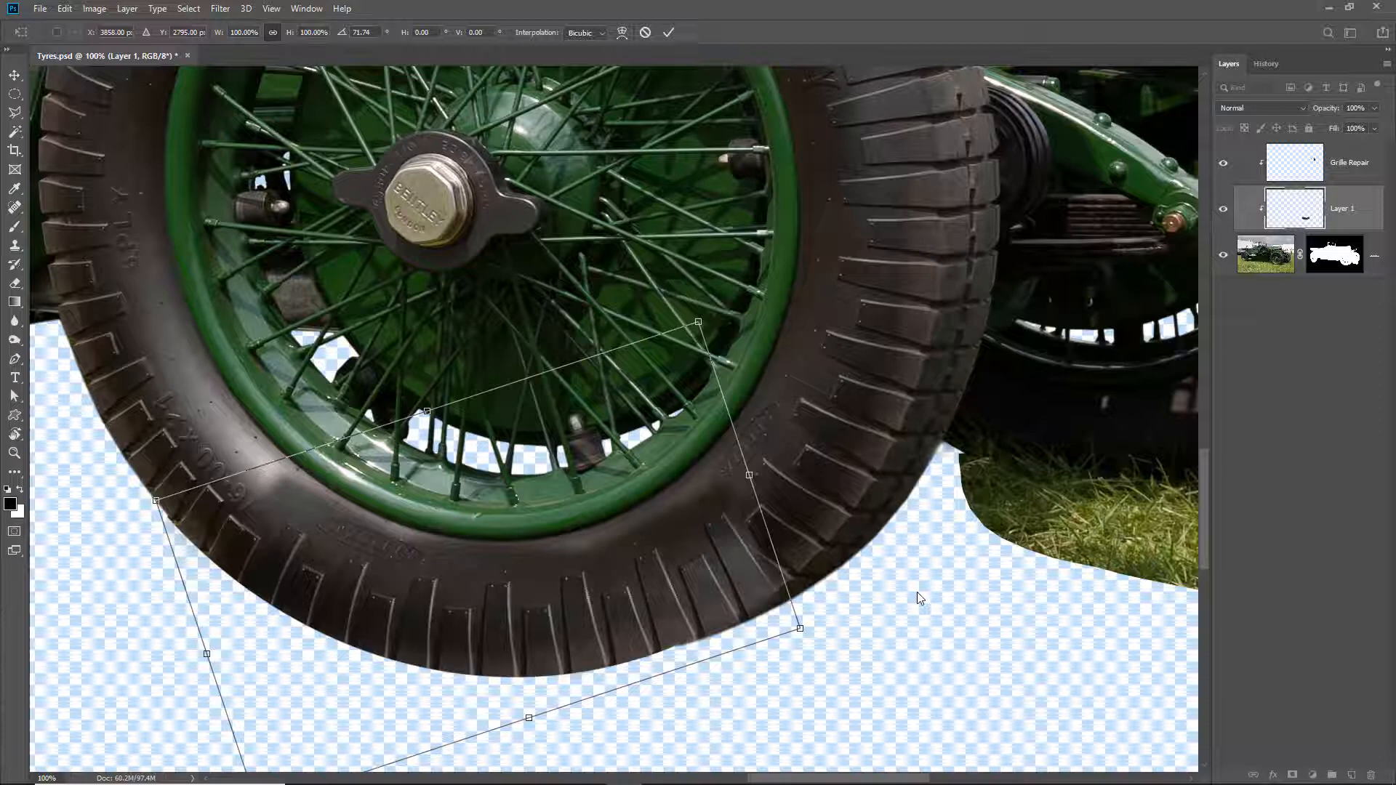
key(Return)
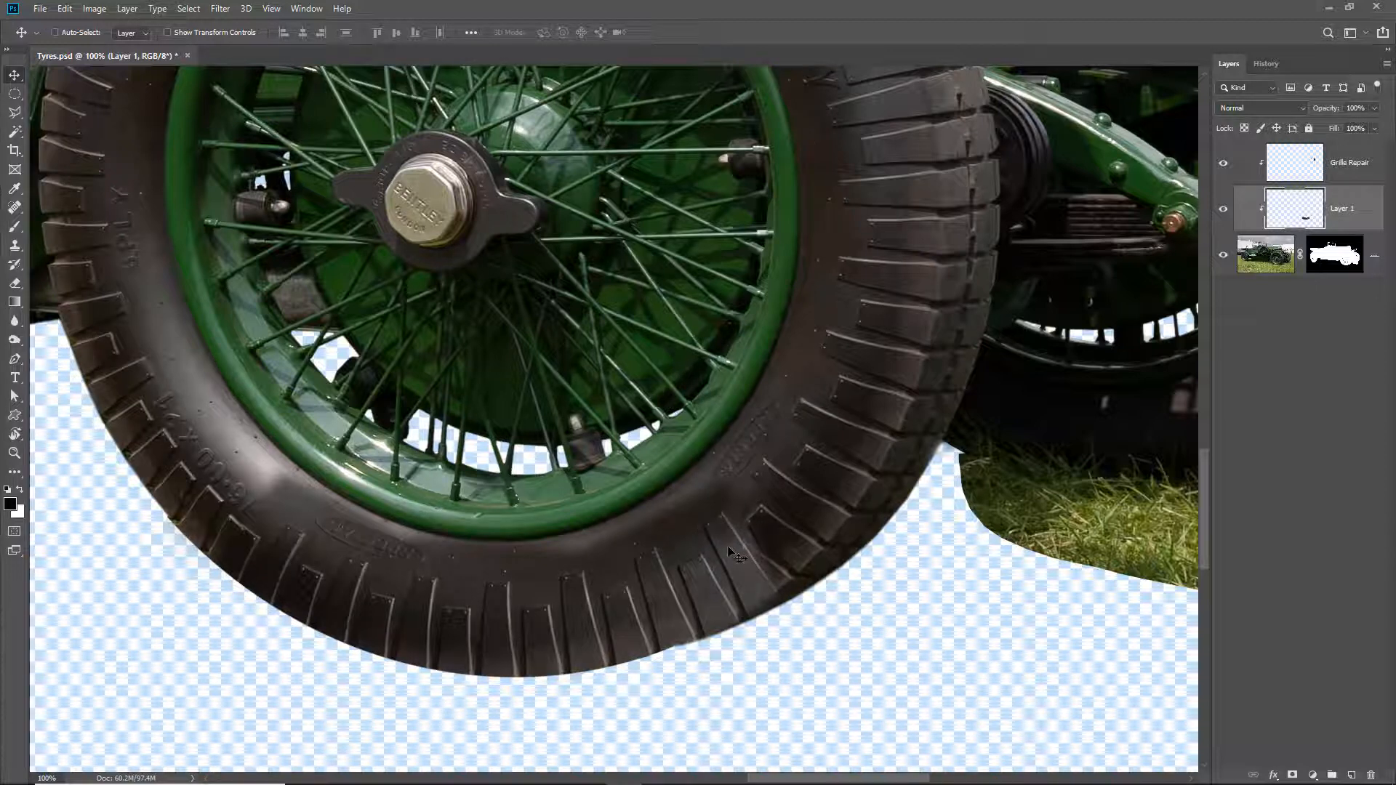
- Distort the tyre section, pulling its upper right corner inward and its right side slightly down, and compare the tyre without the layer
click(63, 8)
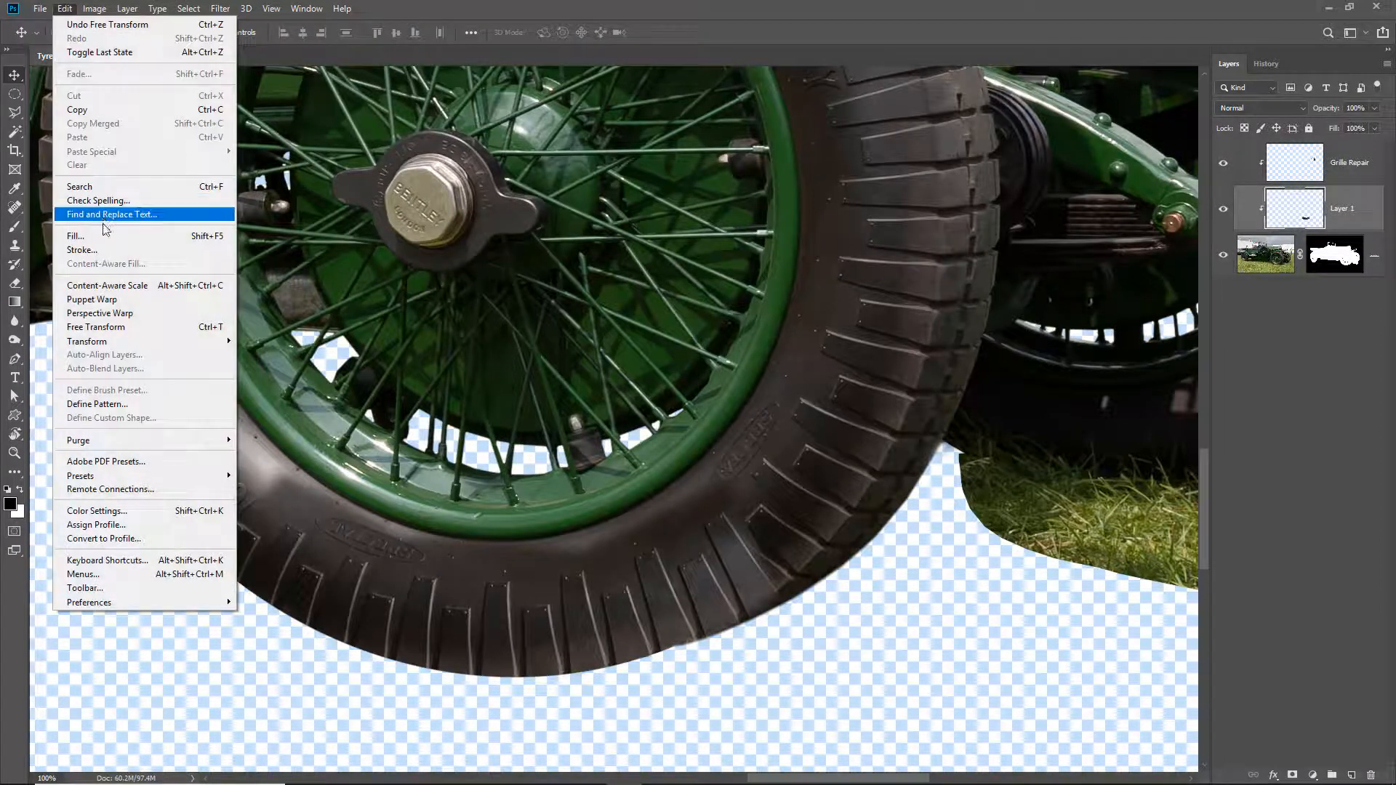
mouse_move(106, 350)
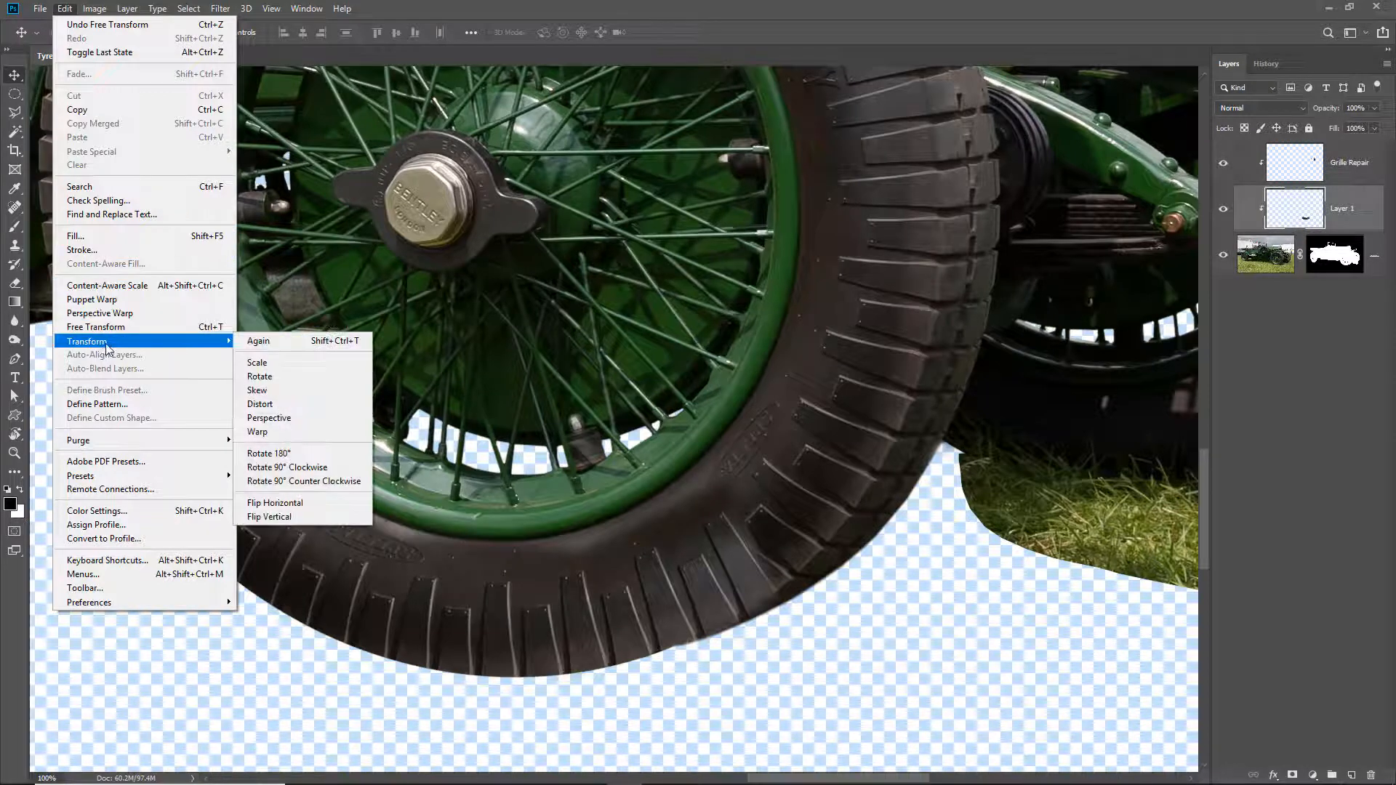
click(280, 404)
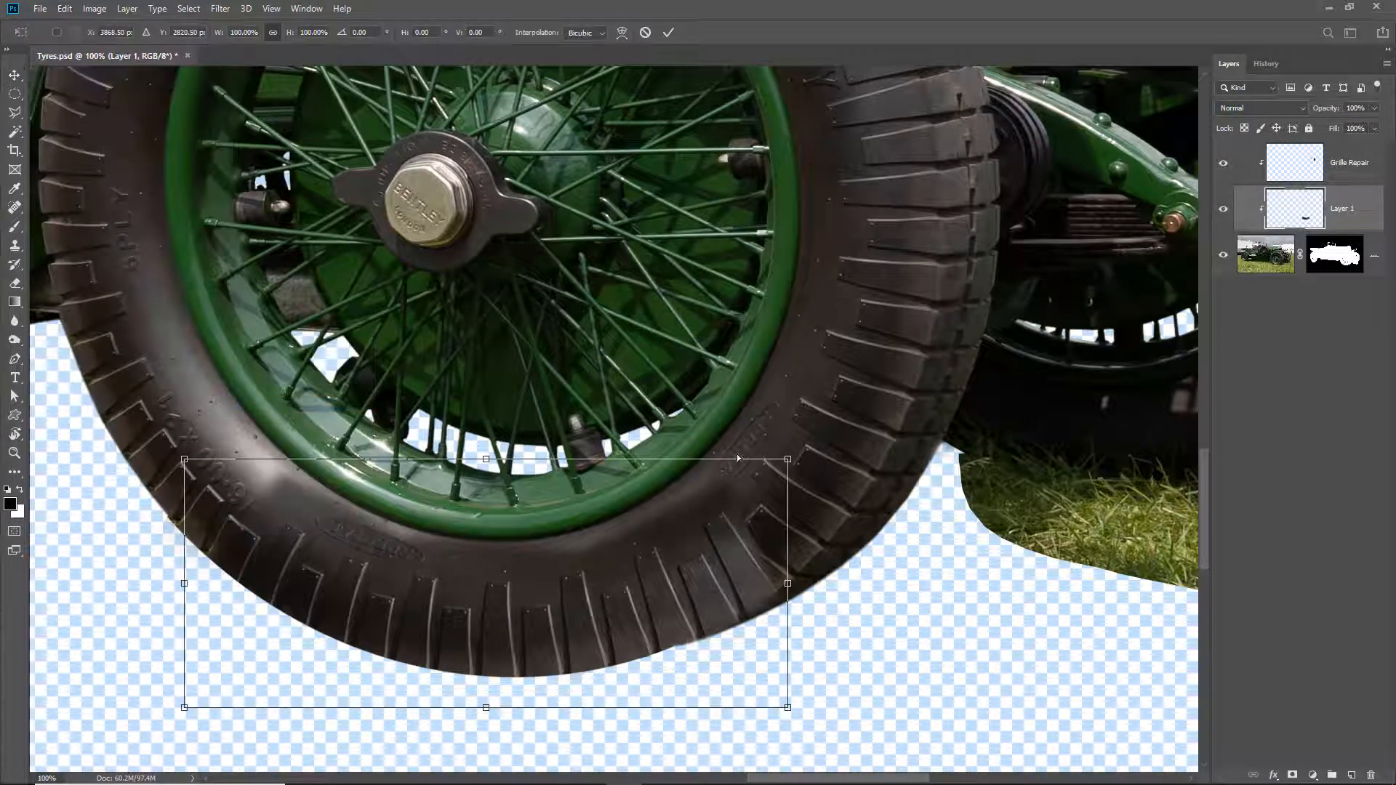
drag(789, 464, 724, 526)
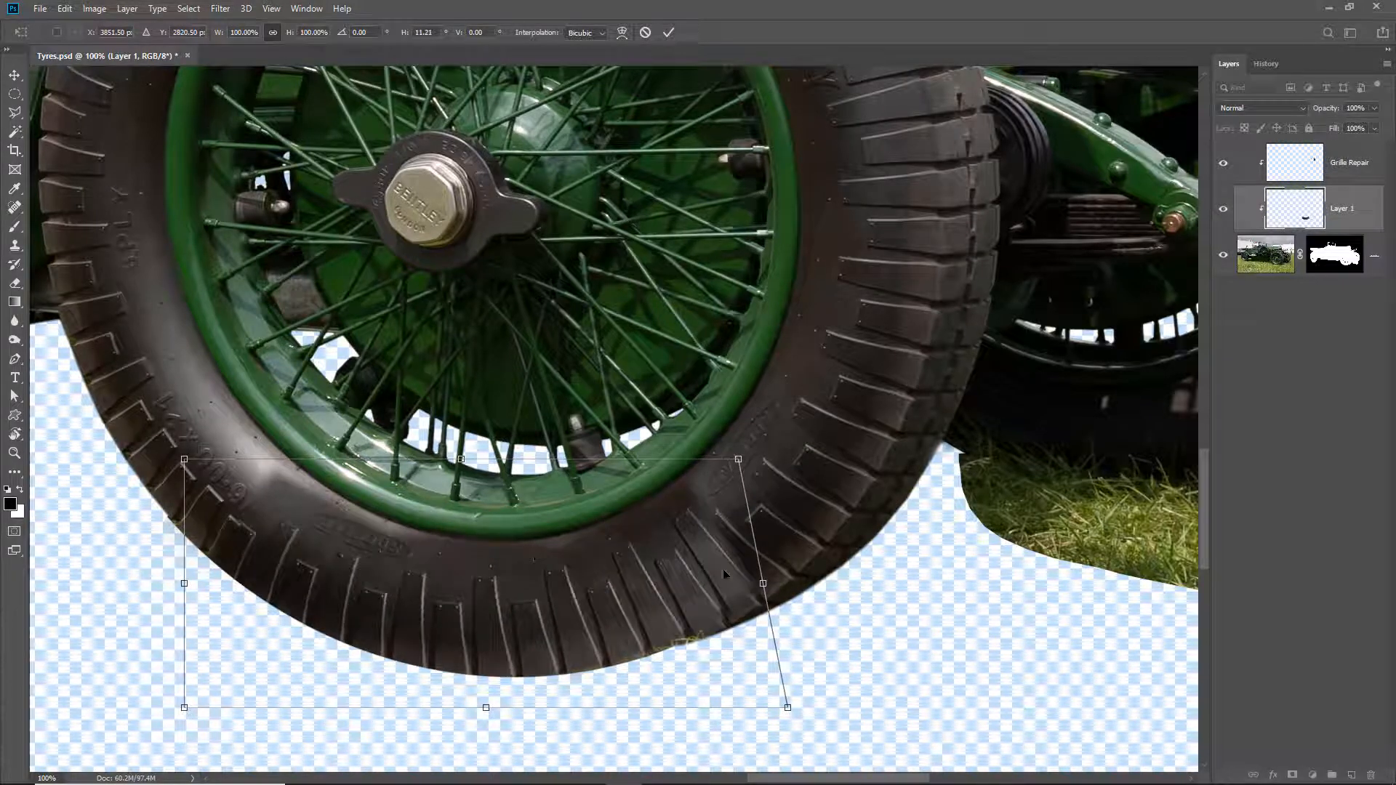
mouse_move(762, 587)
mouse_down()
mouse_move(777, 599)
mouse_move(762, 599)
mouse_up()
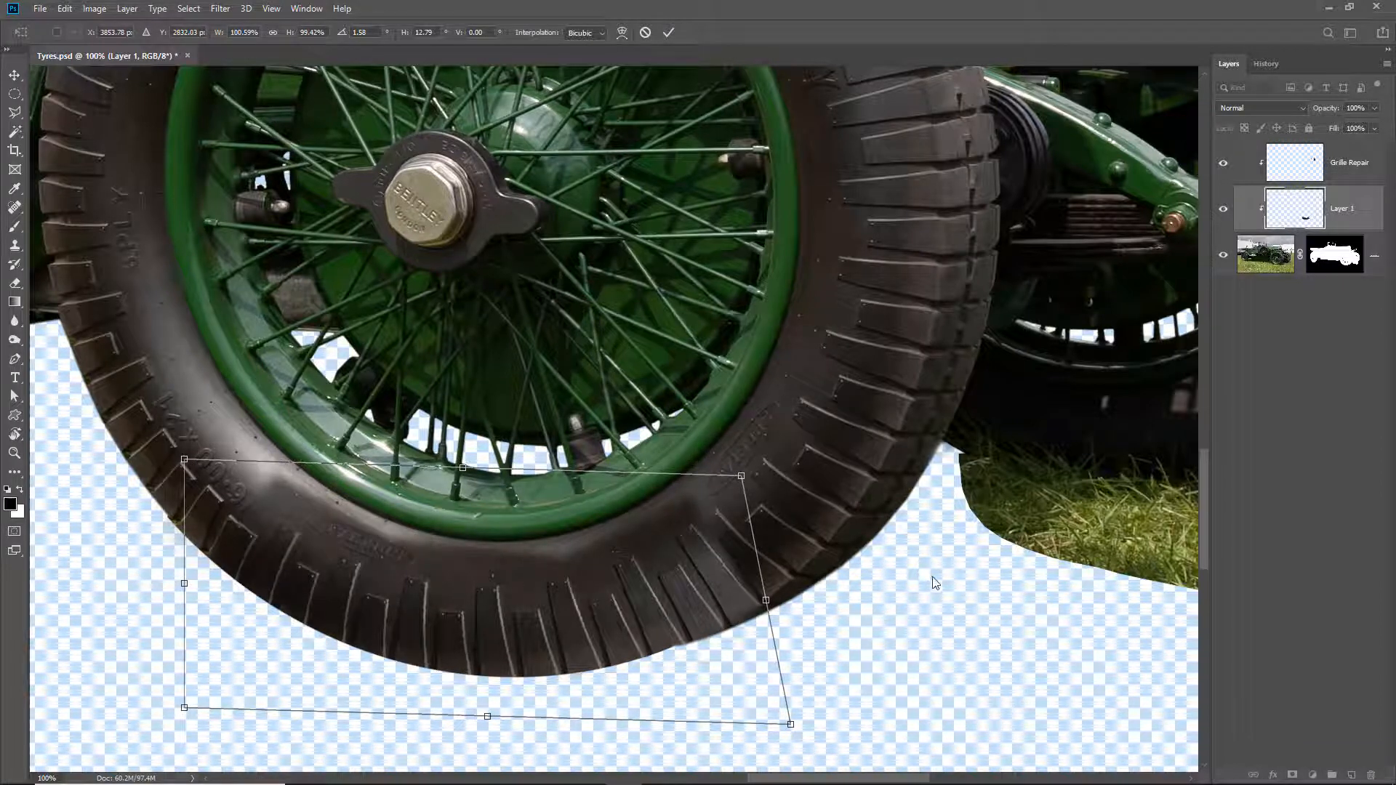
key(Return)
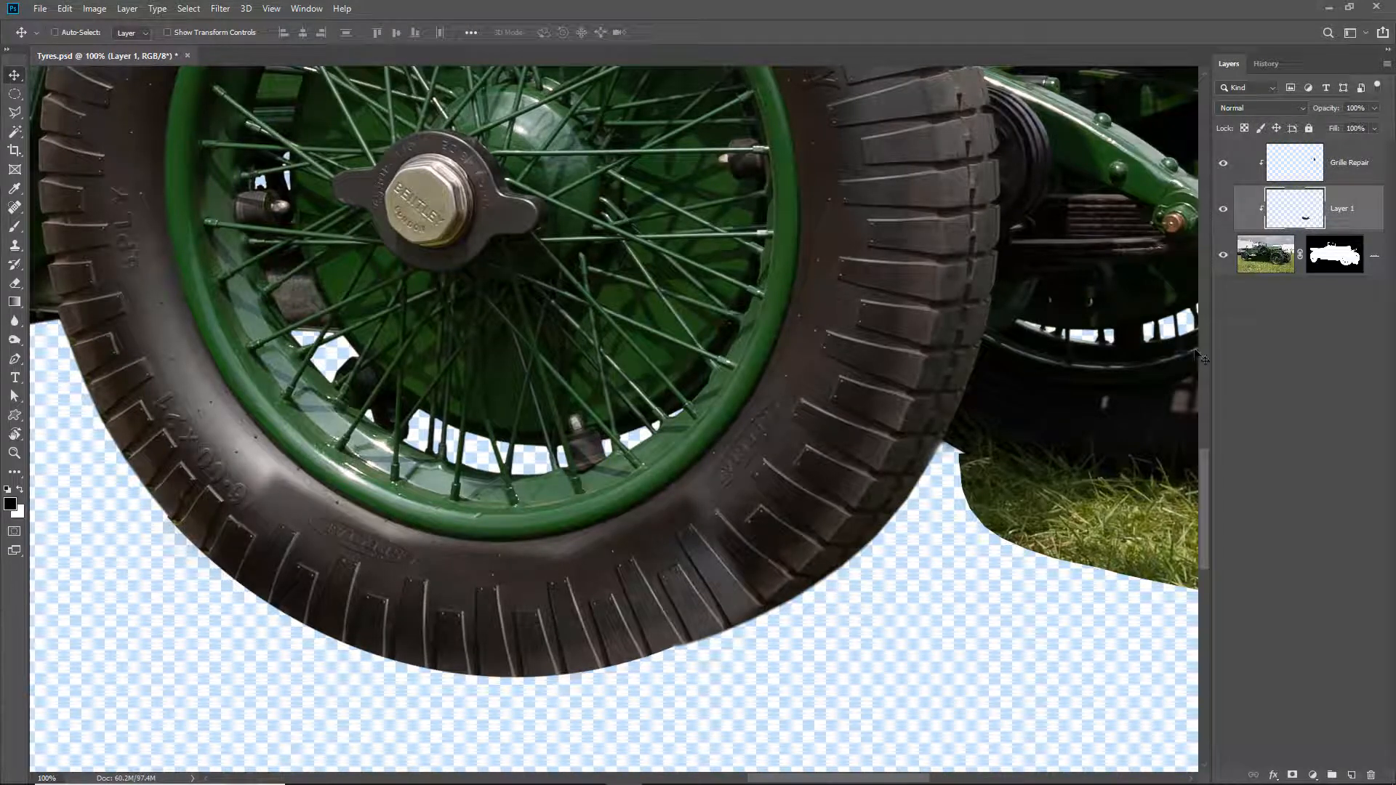
click(1223, 211)
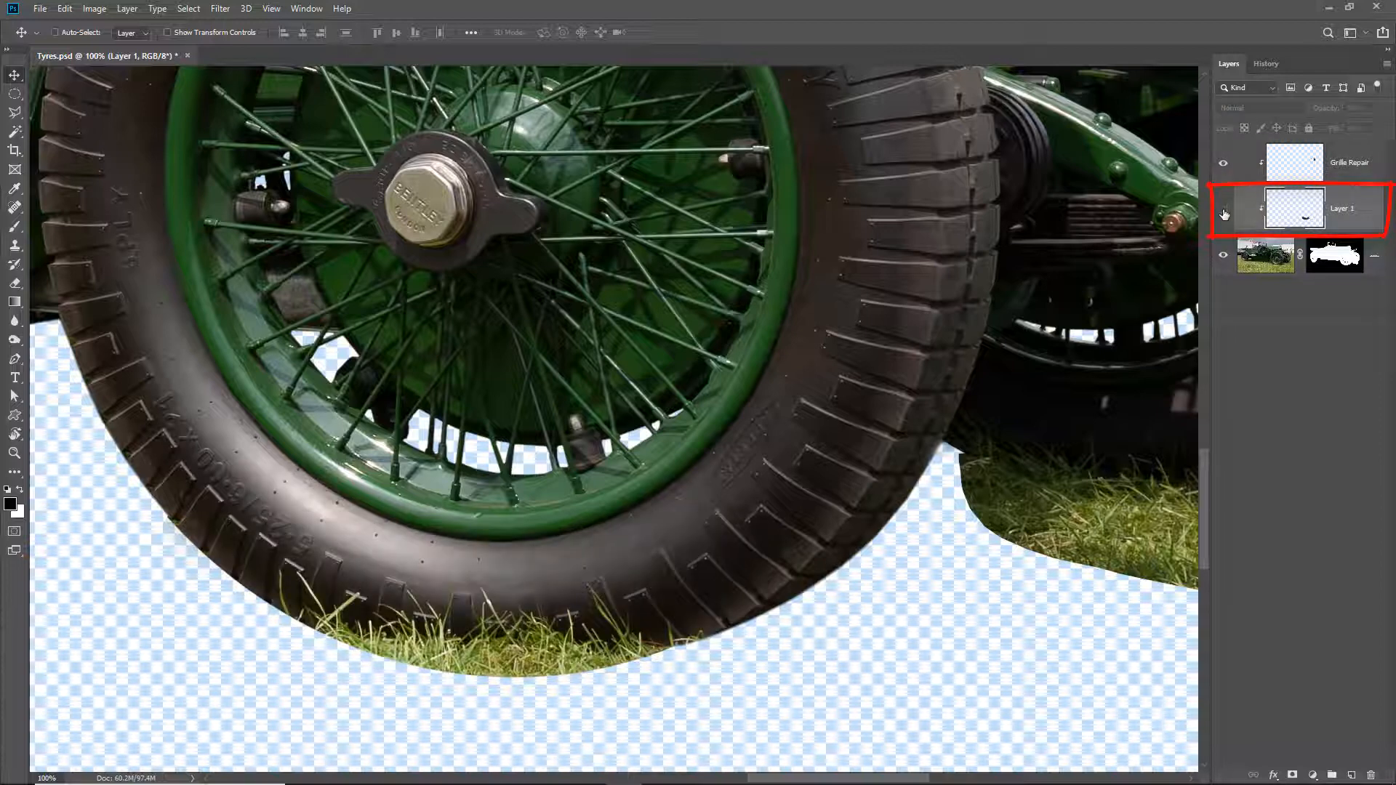
click(1224, 212)
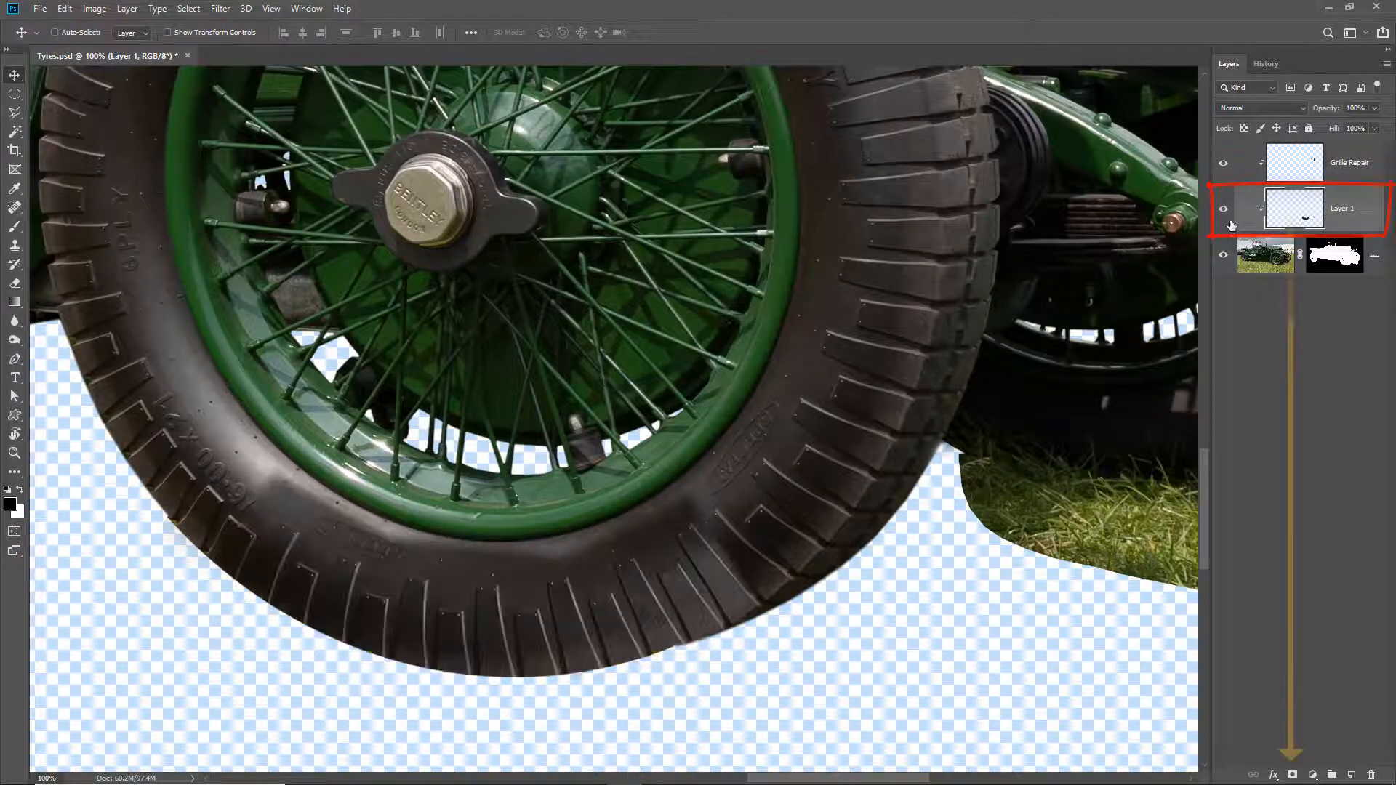
- Add a layer mask to the tyre section and blend its upper edge with a soft black 100 px brush at 5% flow
click(1292, 775)
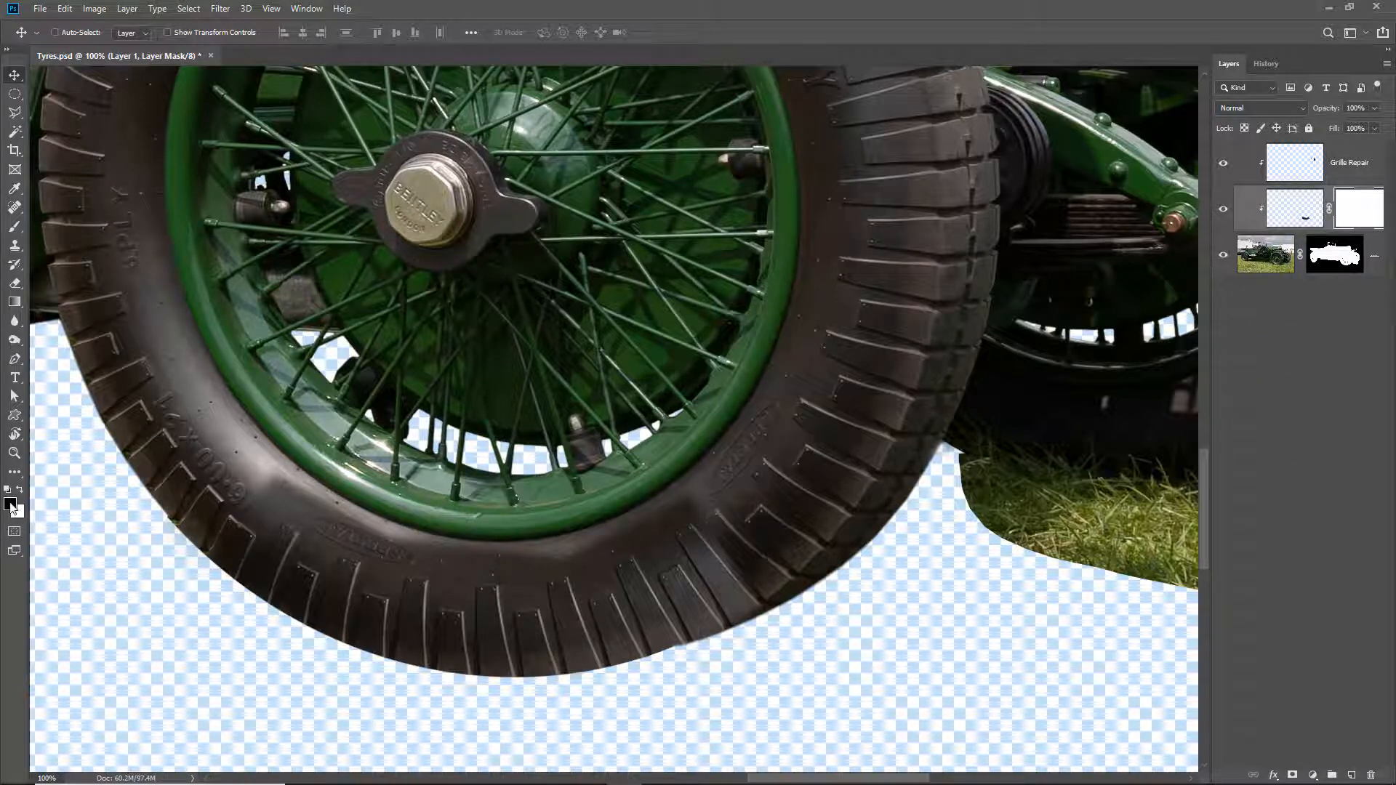
click(14, 226)
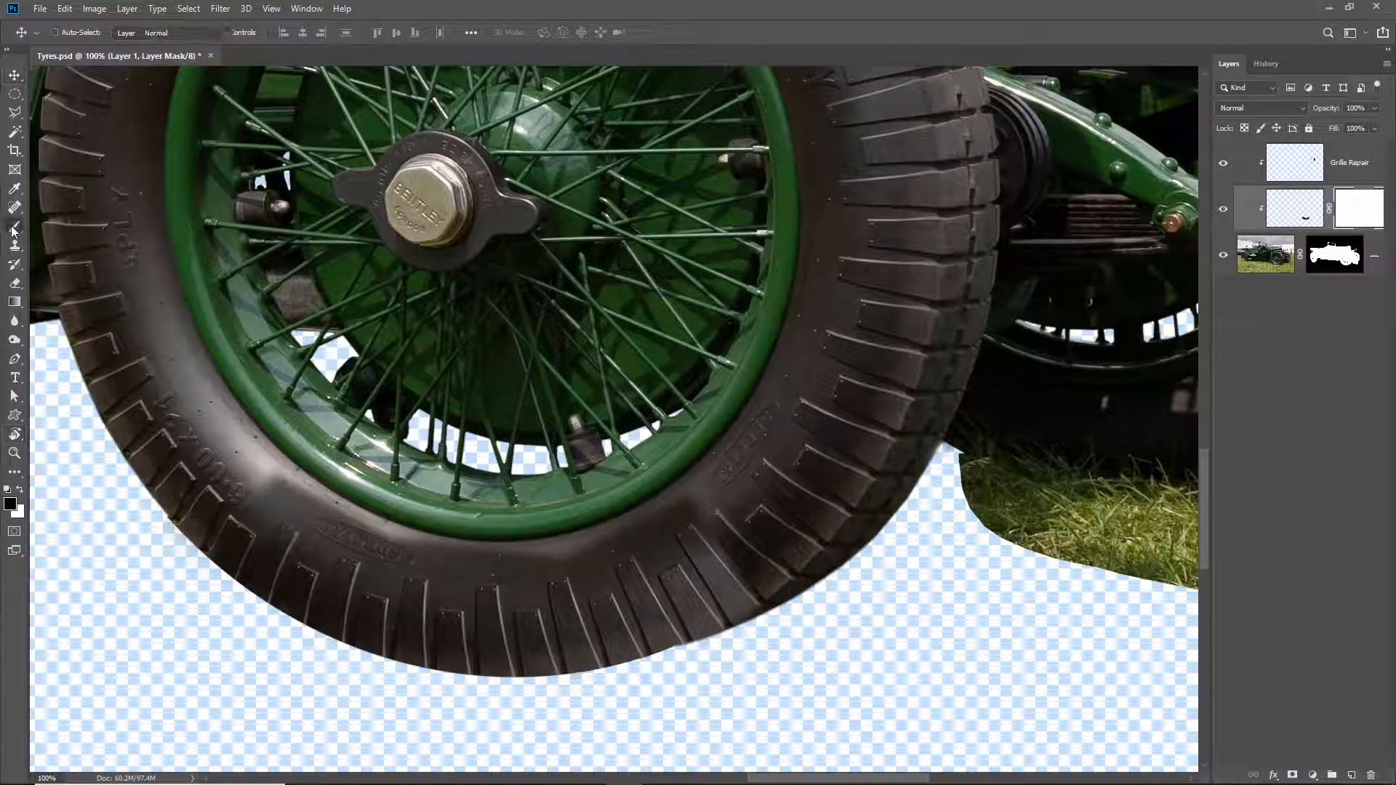
click(54, 228)
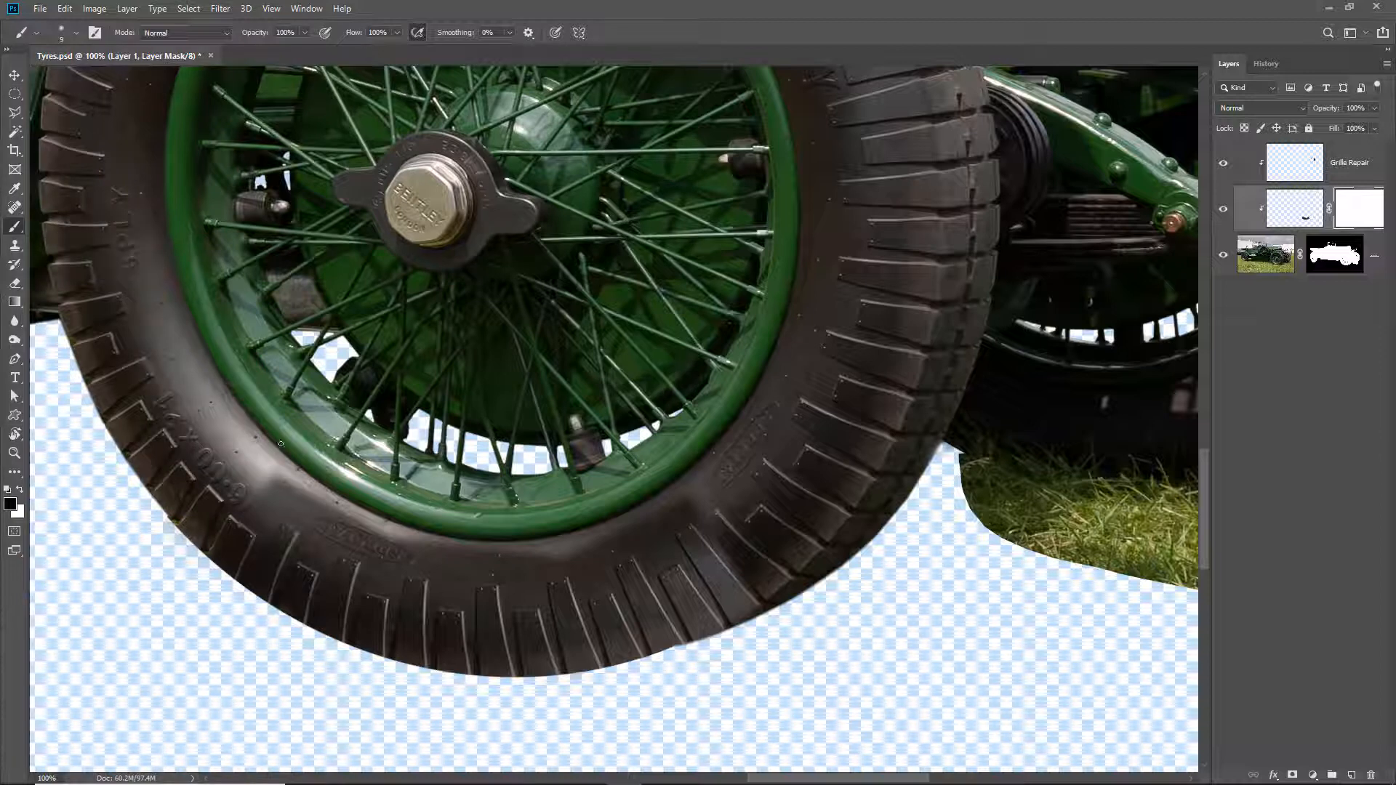
key(bracketright)
key(bracketright)
key(bracketright)
key(bracketright)
key(bracketright)
key(bracketright)
key(bracketright)
key(bracketright)
key(bracketright)
key(bracketright)
mouse_move(304, 533)
mouse_down()
mouse_move(229, 458)
mouse_move(223, 472)
mouse_move(341, 522)
mouse_move(213, 451)
mouse_move(326, 515)
mouse_move(385, 531)
mouse_move(350, 532)
mouse_move(603, 545)
mouse_move(458, 552)
mouse_move(725, 480)
mouse_move(695, 478)
mouse_move(702, 489)
mouse_move(426, 574)
mouse_move(667, 540)
mouse_move(692, 522)
mouse_move(611, 553)
mouse_move(428, 568)
mouse_move(512, 555)
mouse_move(287, 524)
mouse_move(722, 484)
mouse_move(636, 528)
mouse_move(755, 529)
mouse_move(729, 559)
mouse_move(787, 559)
mouse_move(755, 589)
mouse_move(735, 529)
mouse_move(697, 567)
mouse_move(754, 566)
mouse_move(717, 615)
mouse_move(756, 573)
mouse_move(667, 606)
mouse_move(705, 528)
mouse_move(402, 577)
mouse_move(280, 525)
mouse_move(320, 577)
mouse_up()
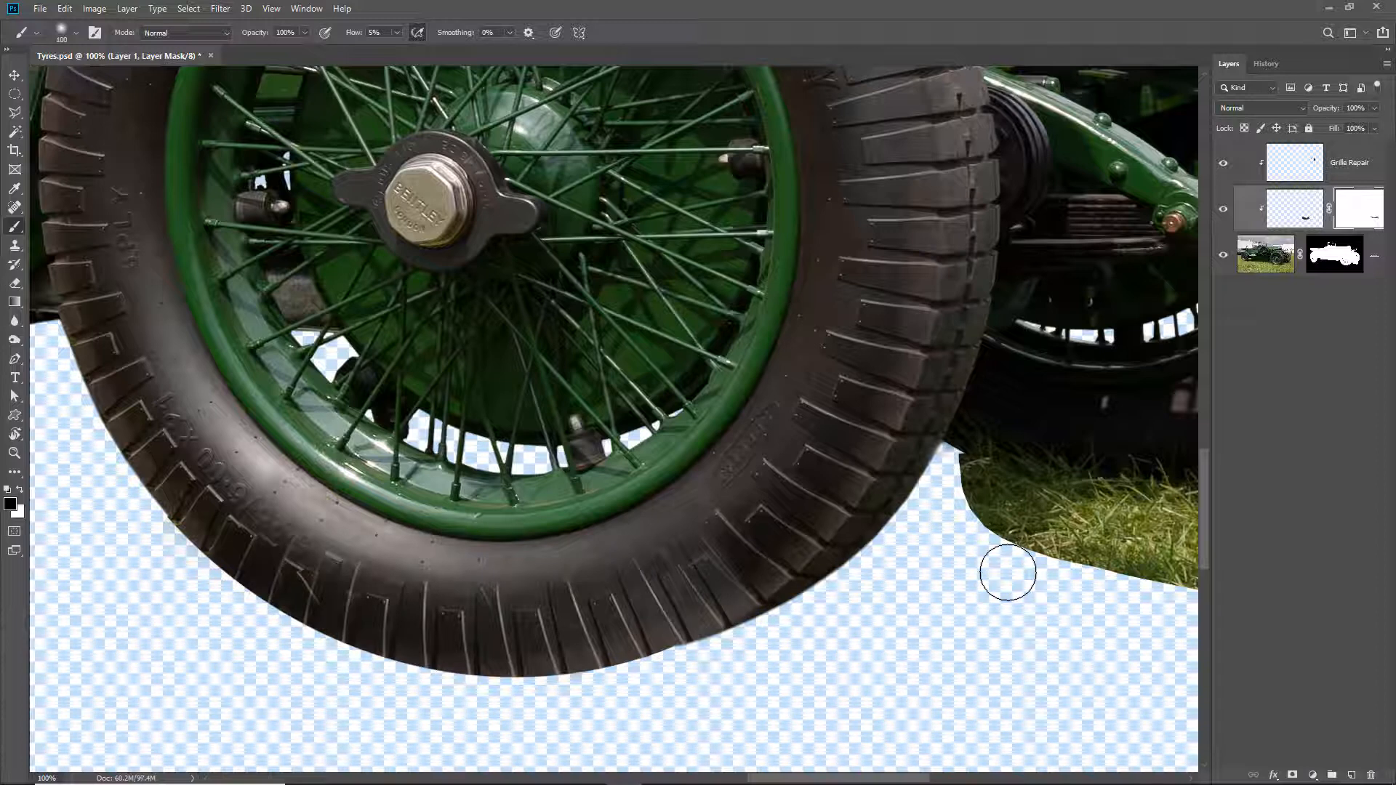
- Paint white on the mask with a 45 px brush to restore the section over the exposed grass stalks, and fit the whole car in view
key(bracketleft)
key(bracketleft)
key(bracketleft)
key(bracketleft)
key(bracketleft)
key(bracketleft)
key(x)
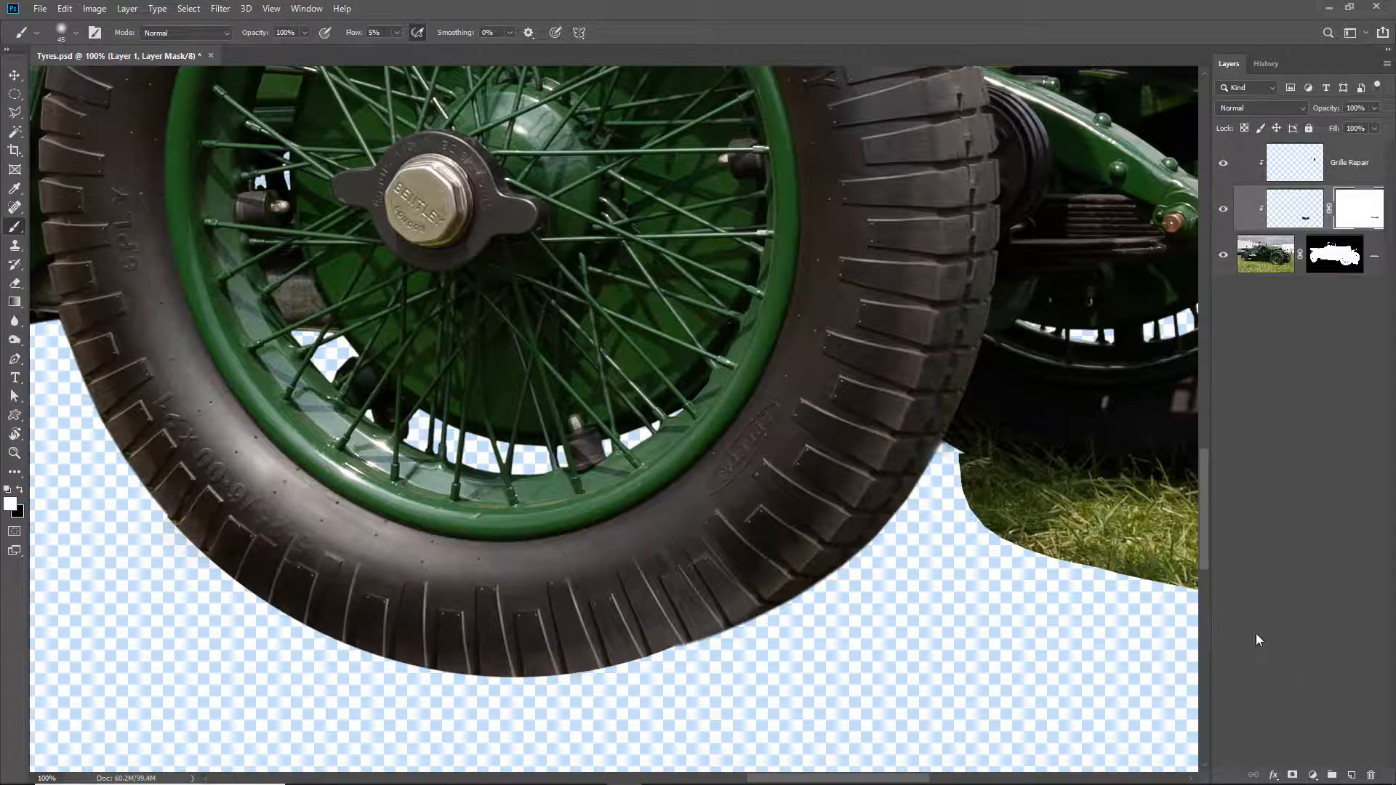
key(ctrl+0)
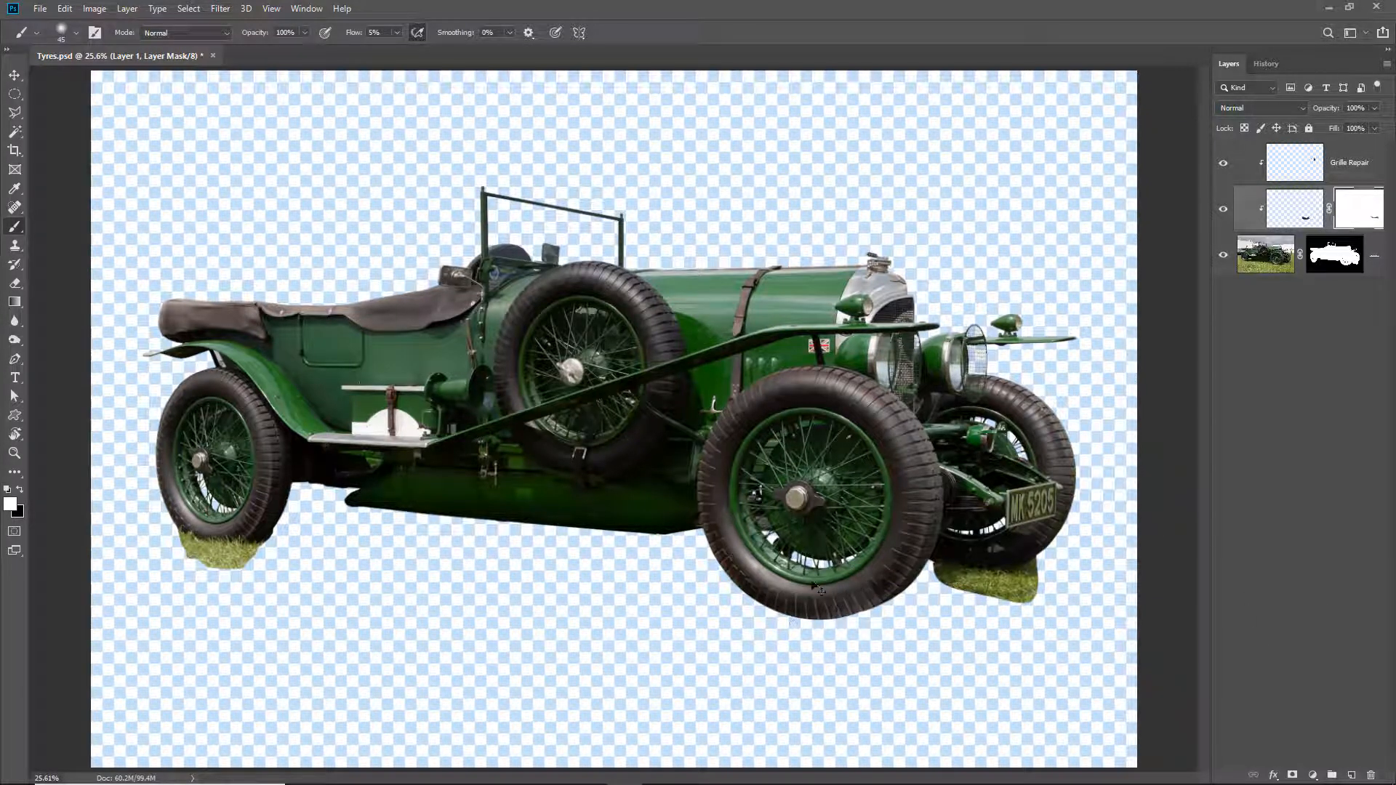
- Target the section's image instead of its mask and burn its tread with a 150 px brush, range Shadows, exposure 5%
drag(790, 574, 936, 635)
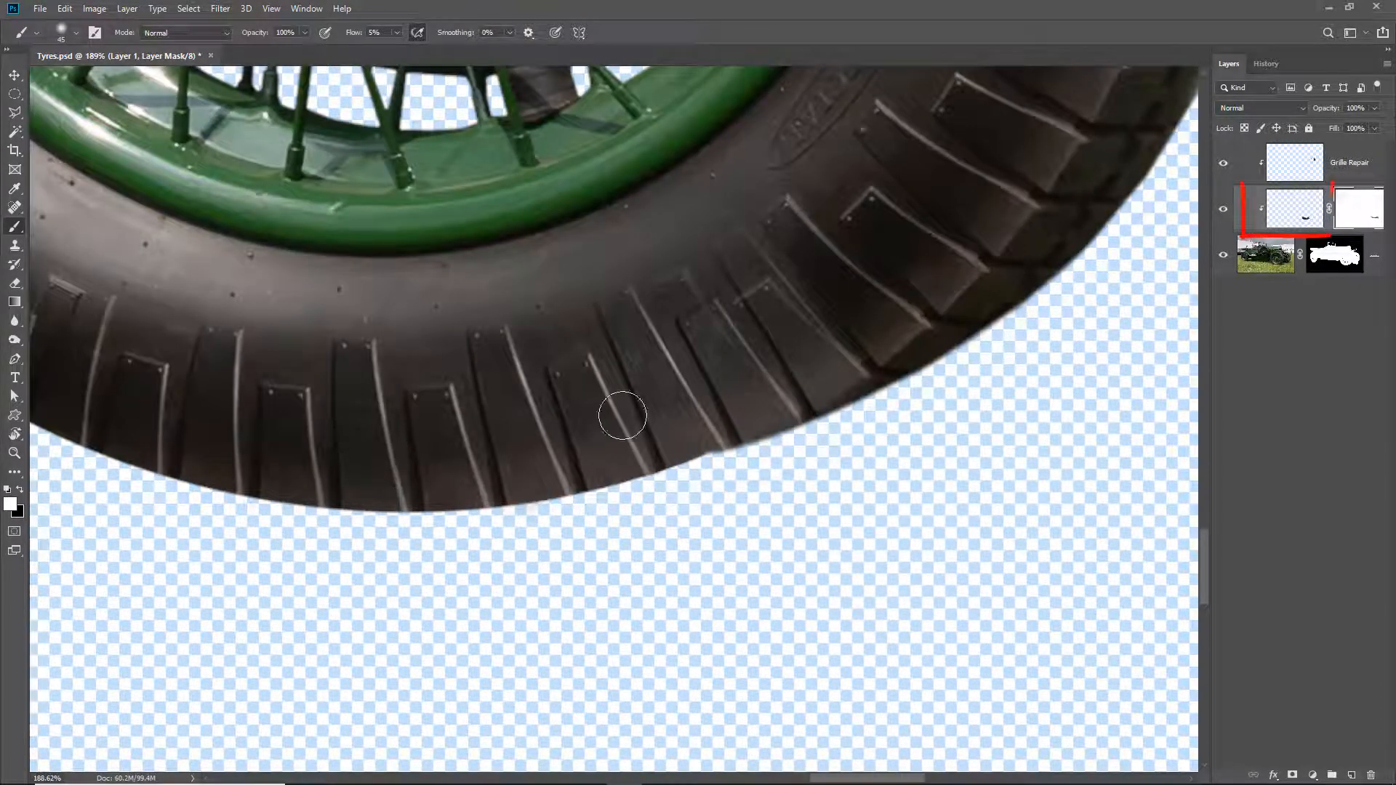
click(1295, 211)
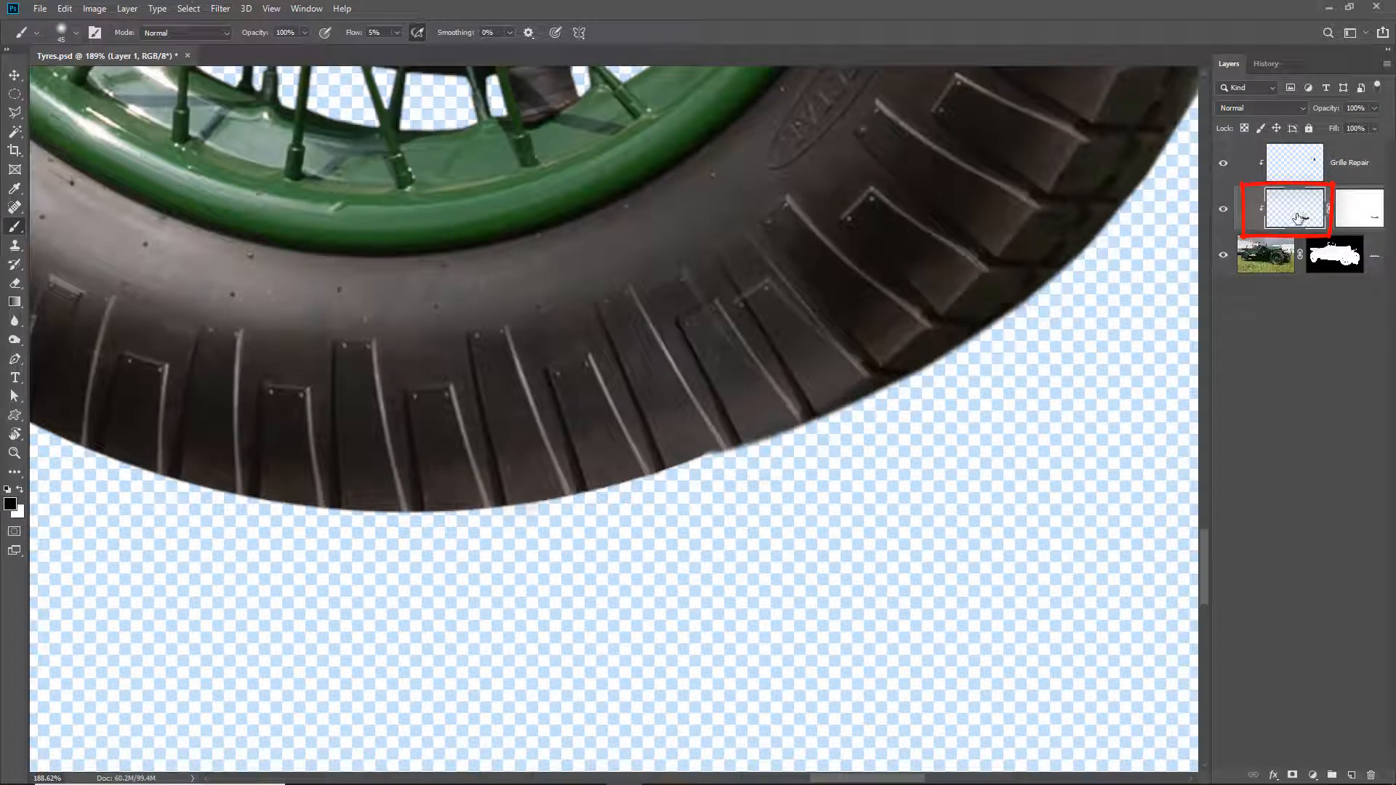
click(18, 342)
click(61, 355)
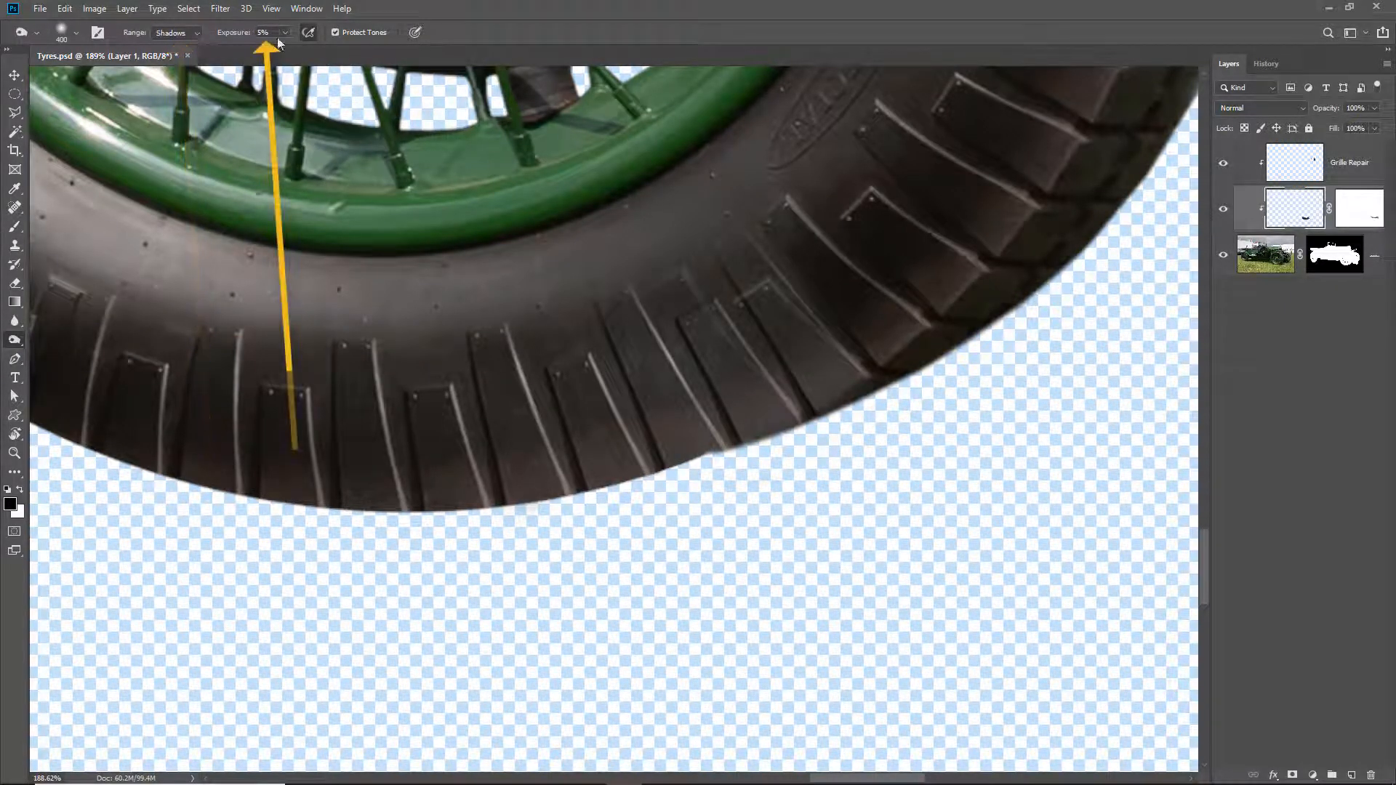
key(bracketleft)
key(bracketleft)
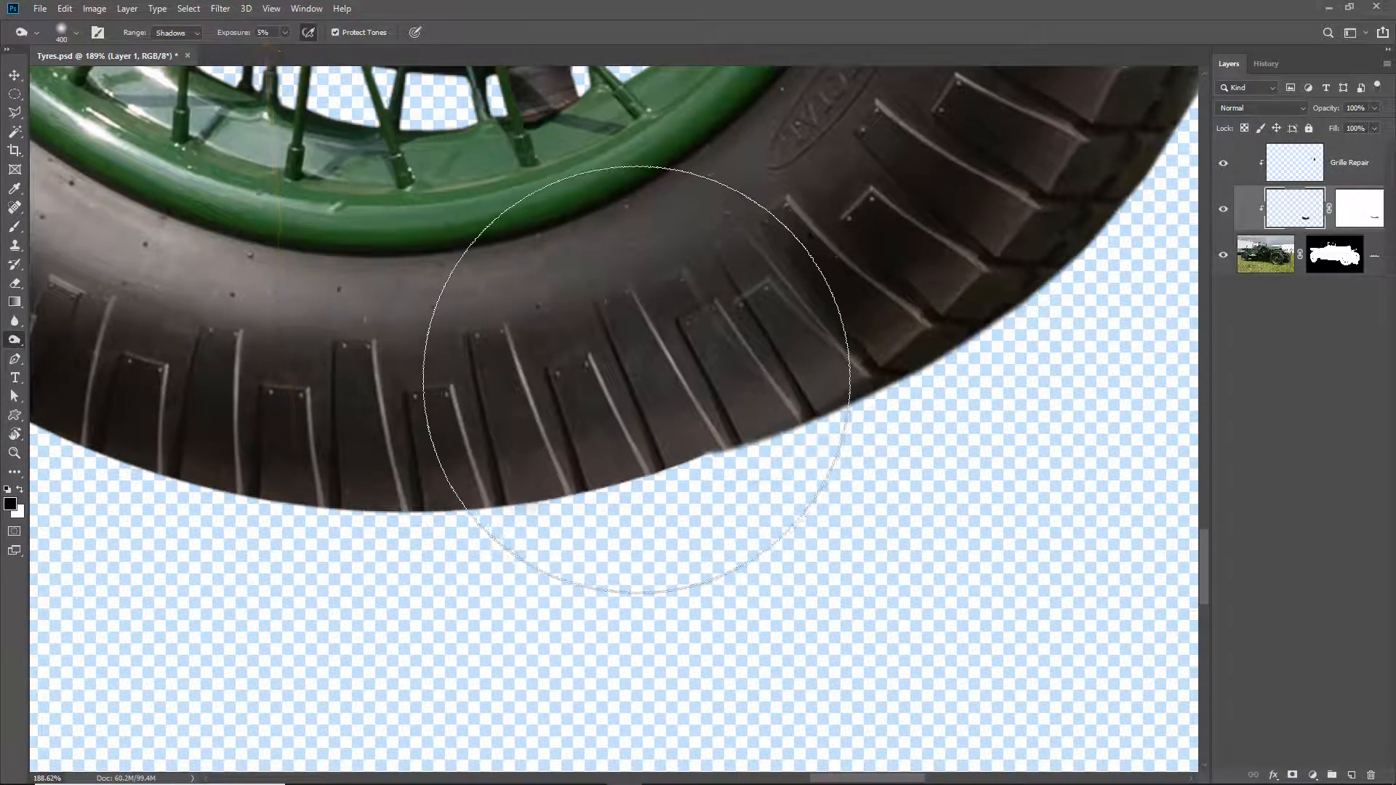
key(bracketleft)
key(bracketleft)
key(bracketleft)
mouse_move(704, 321)
mouse_down()
mouse_move(790, 340)
mouse_move(711, 422)
mouse_up()
mouse_move(851, 422)
mouse_down()
mouse_move(638, 490)
mouse_move(813, 389)
mouse_move(662, 477)
mouse_move(416, 529)
mouse_move(278, 515)
mouse_move(823, 321)
mouse_move(944, 368)
mouse_move(685, 495)
mouse_move(941, 355)
mouse_move(890, 413)
mouse_move(698, 517)
mouse_move(741, 408)
mouse_move(301, 497)
mouse_move(150, 453)
mouse_move(349, 500)
mouse_move(769, 484)
mouse_up()
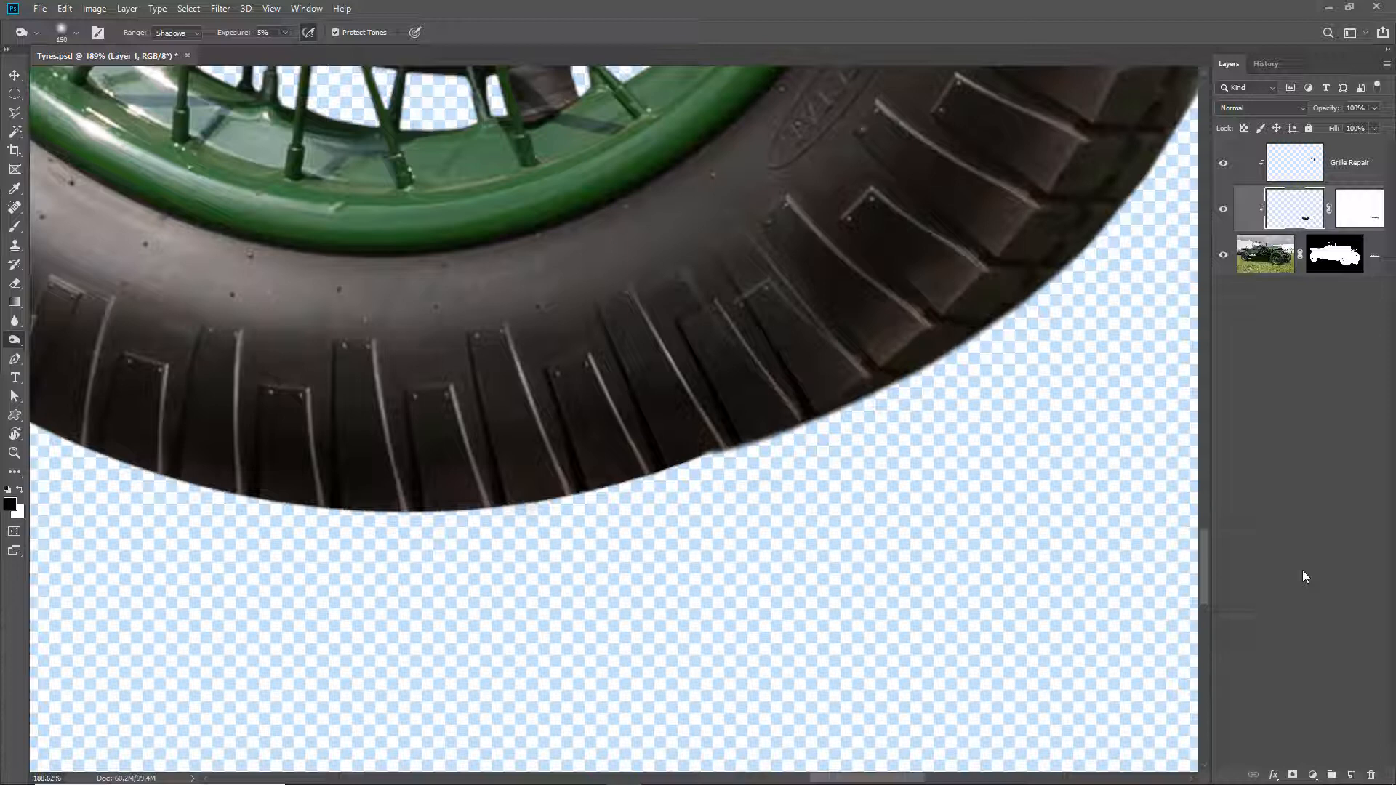
key(ctrl+0)
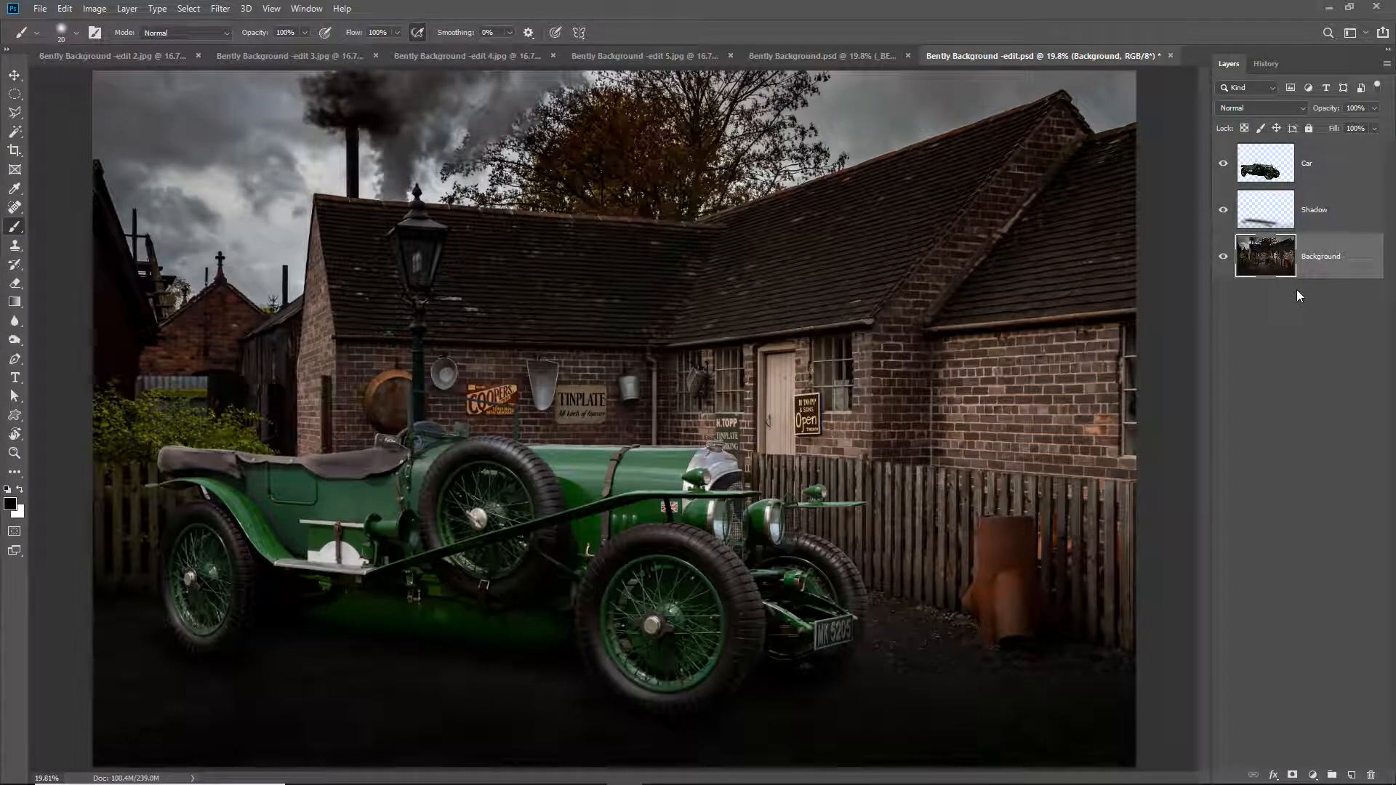
- Hide the Car and Shadow layers of the background composite and show them again one at a time to compare
drag(1222, 211, 1224, 164)
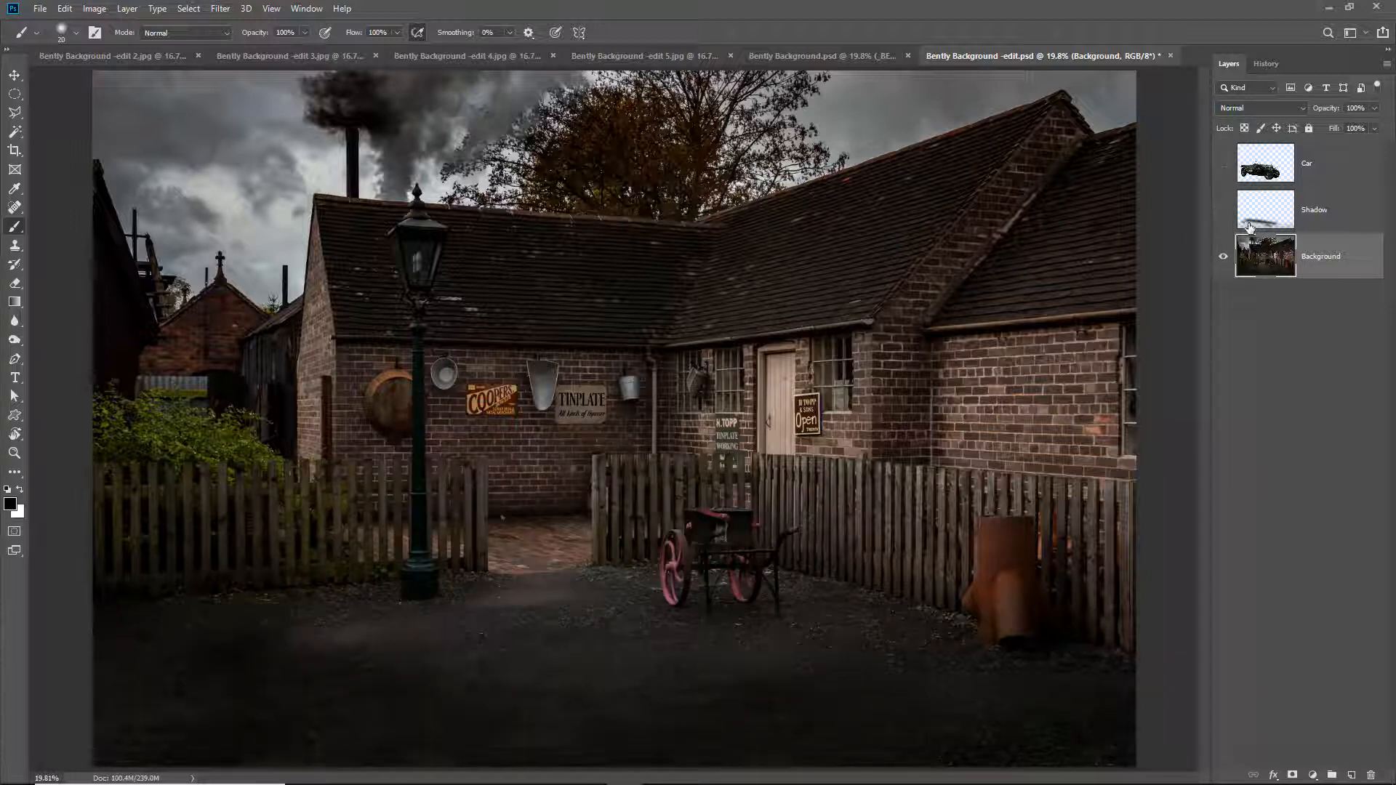
click(1223, 164)
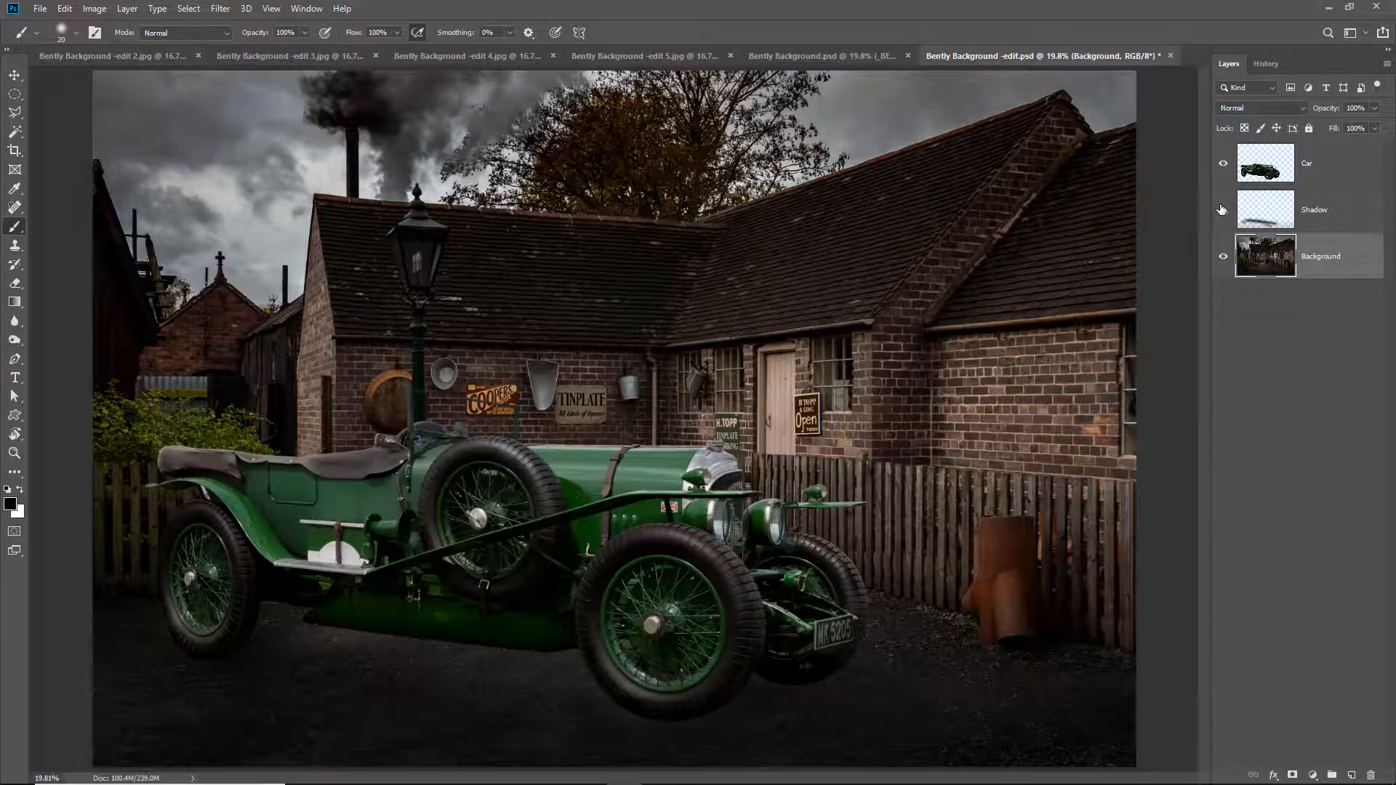
click(1223, 210)
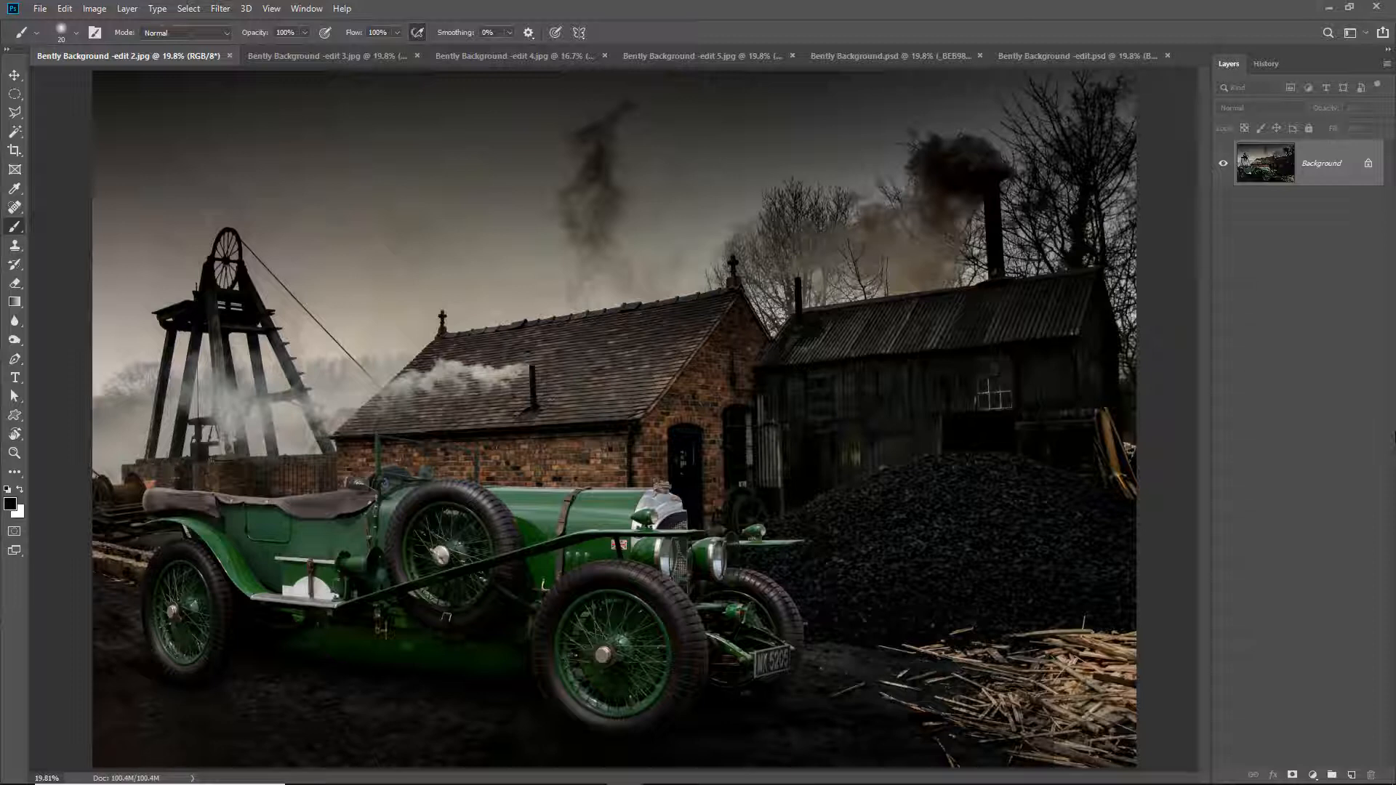
- Burn the ground beneath the car in Bently Background -edit 2.jpg with a 400 px brush, range Shadows, exposure 5%
key(o)
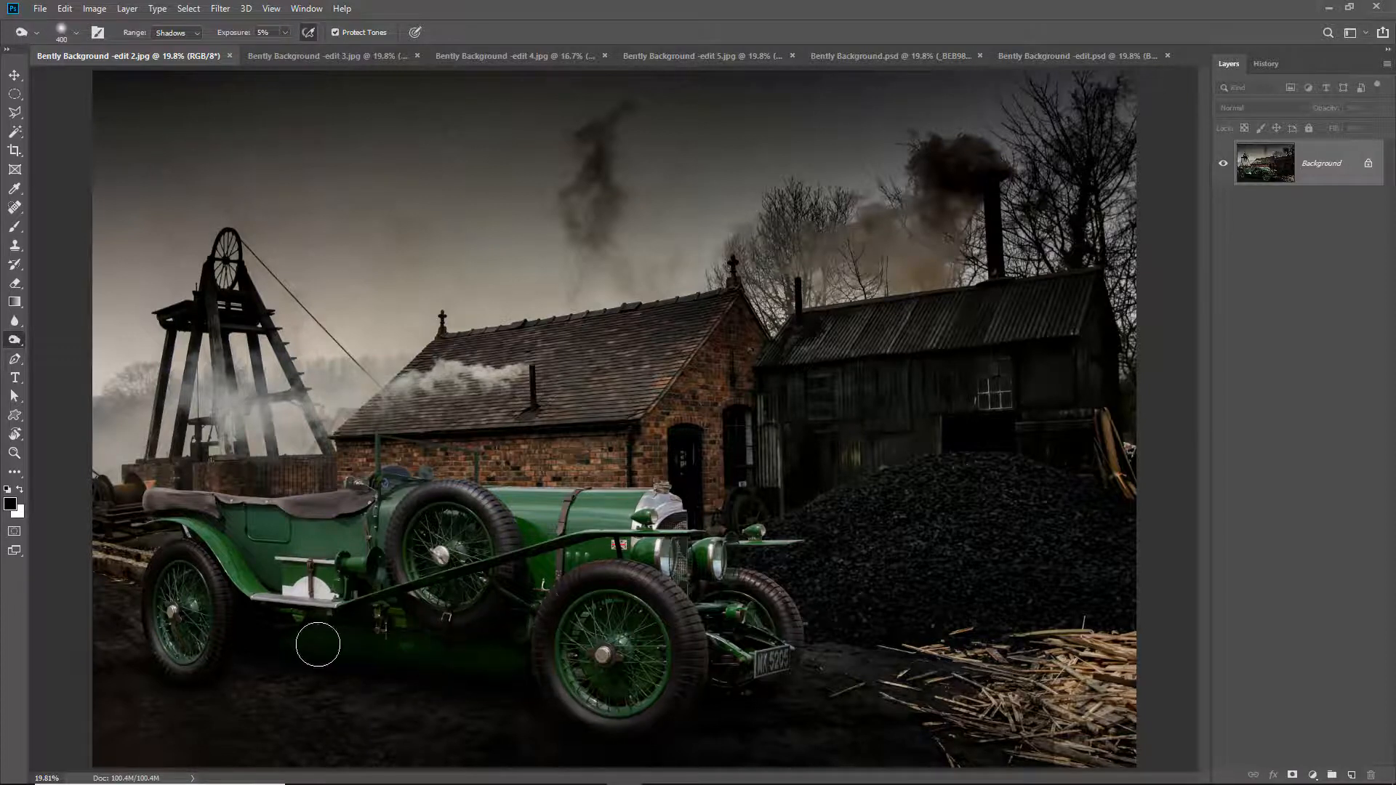
mouse_move(318, 644)
mouse_down()
mouse_move(501, 650)
mouse_move(343, 632)
mouse_move(387, 622)
mouse_move(504, 673)
mouse_move(430, 717)
mouse_move(488, 712)
mouse_move(498, 668)
mouse_move(522, 657)
mouse_move(438, 716)
mouse_move(480, 715)
mouse_move(444, 725)
mouse_up()
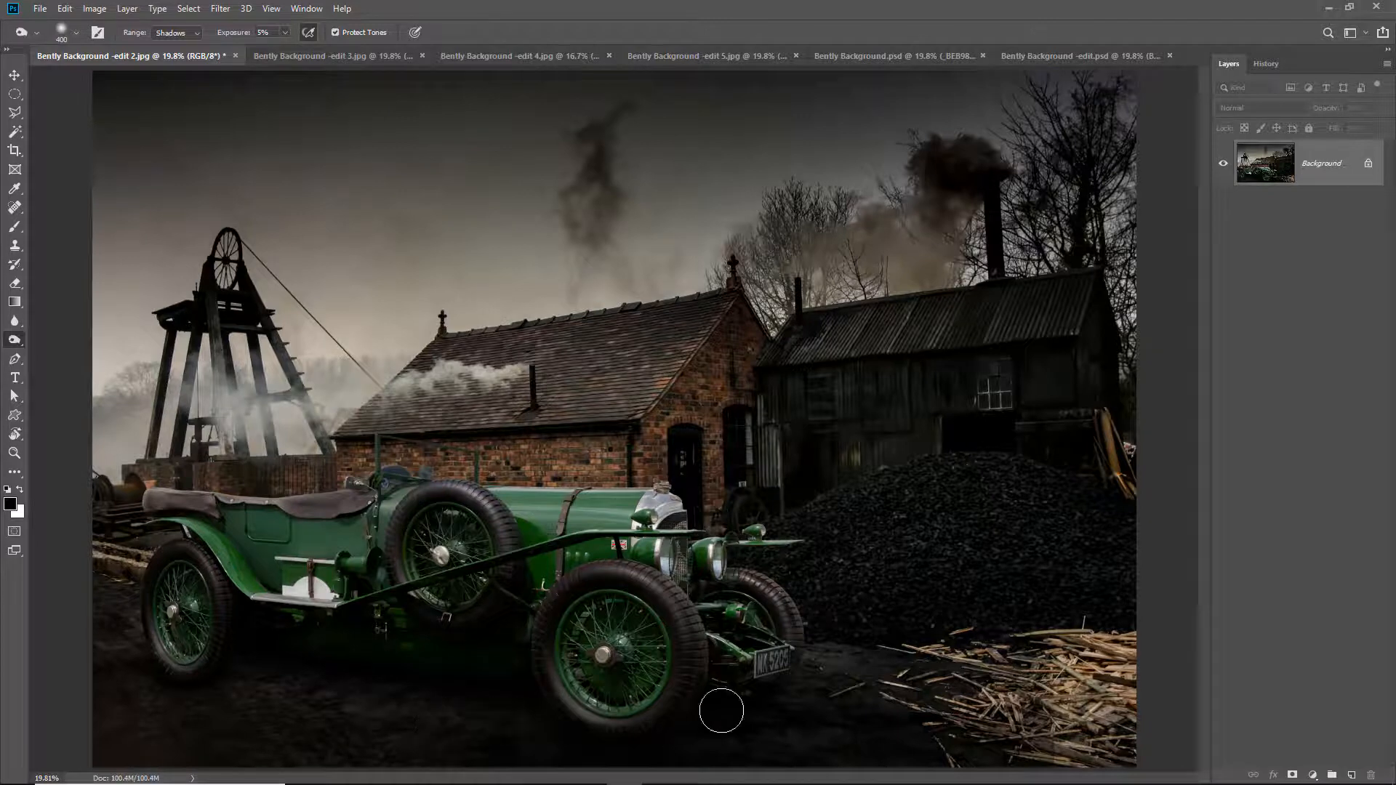